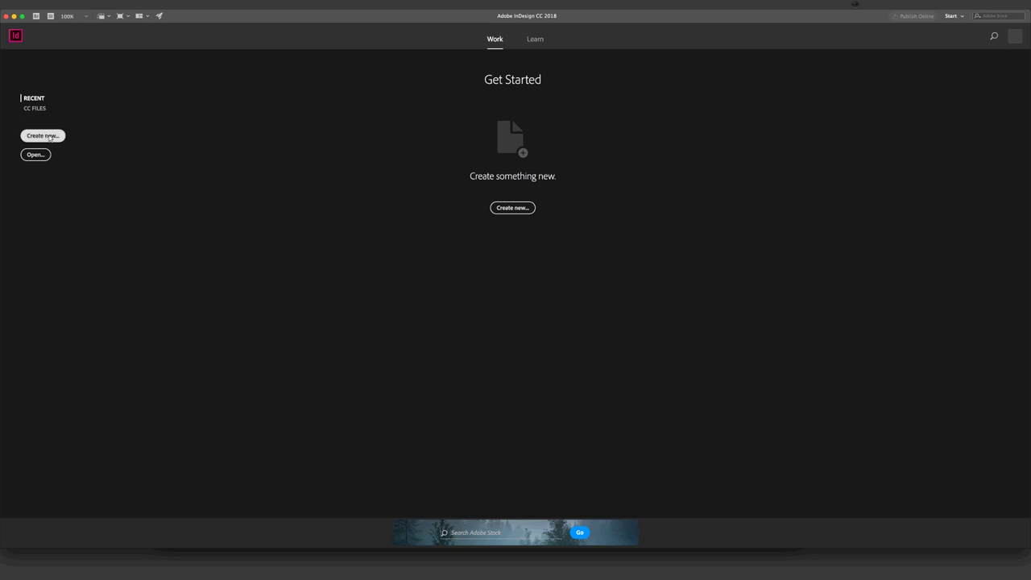
Step: Start a new print document based on the blank Letter preset, after comparing it with the web presets
click(49, 137)
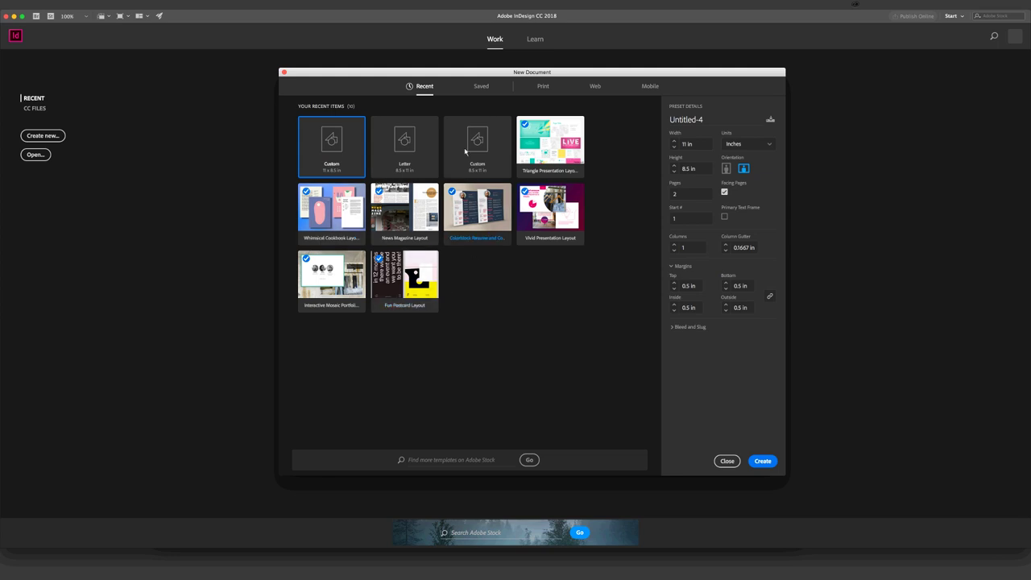
click(543, 87)
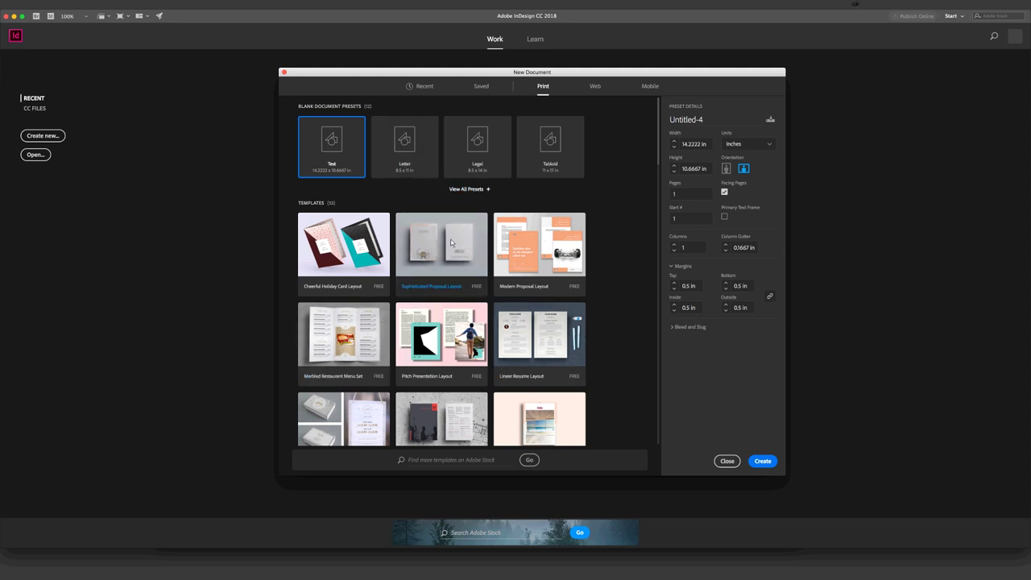
click(406, 168)
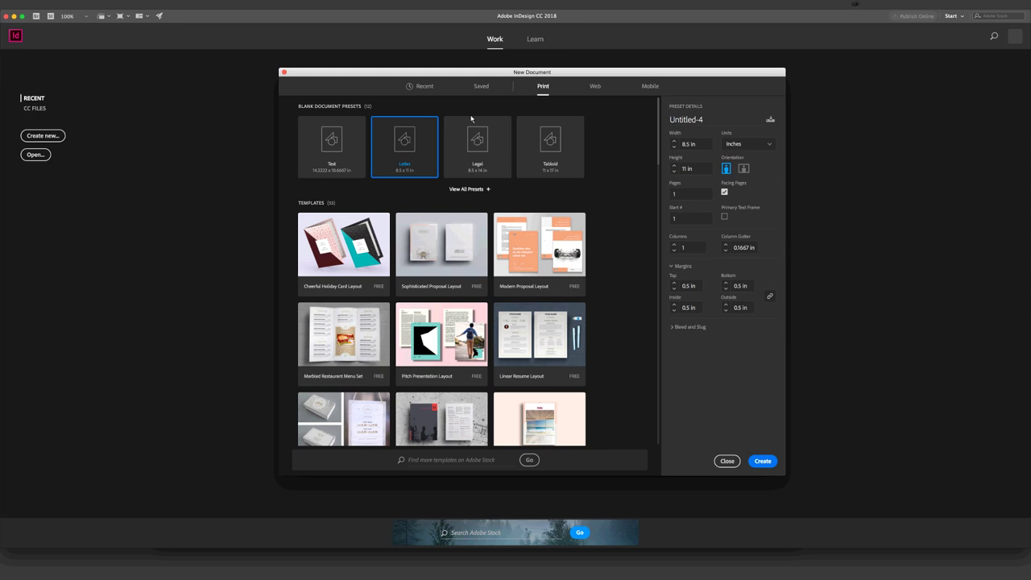
click(594, 87)
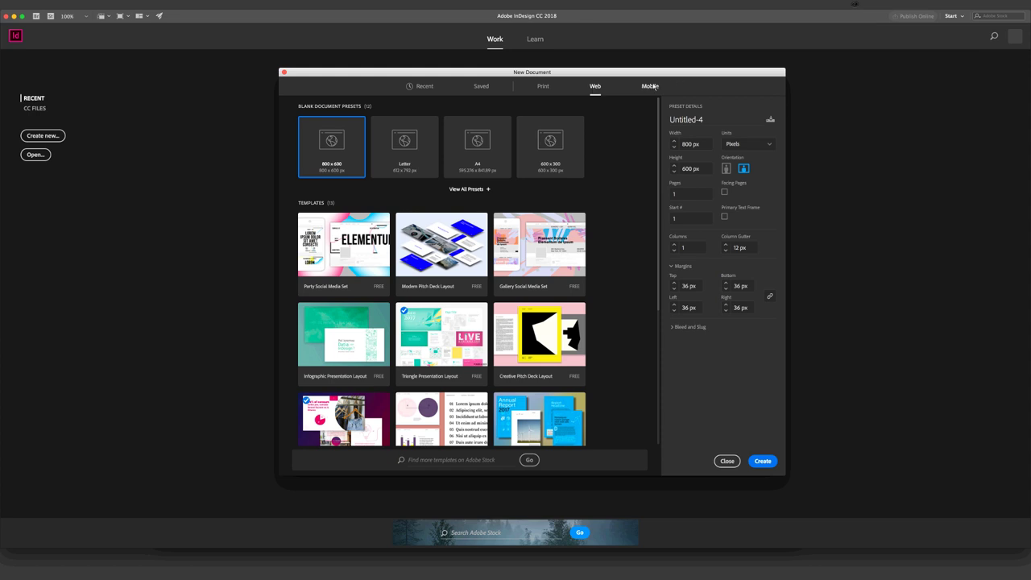
click(543, 87)
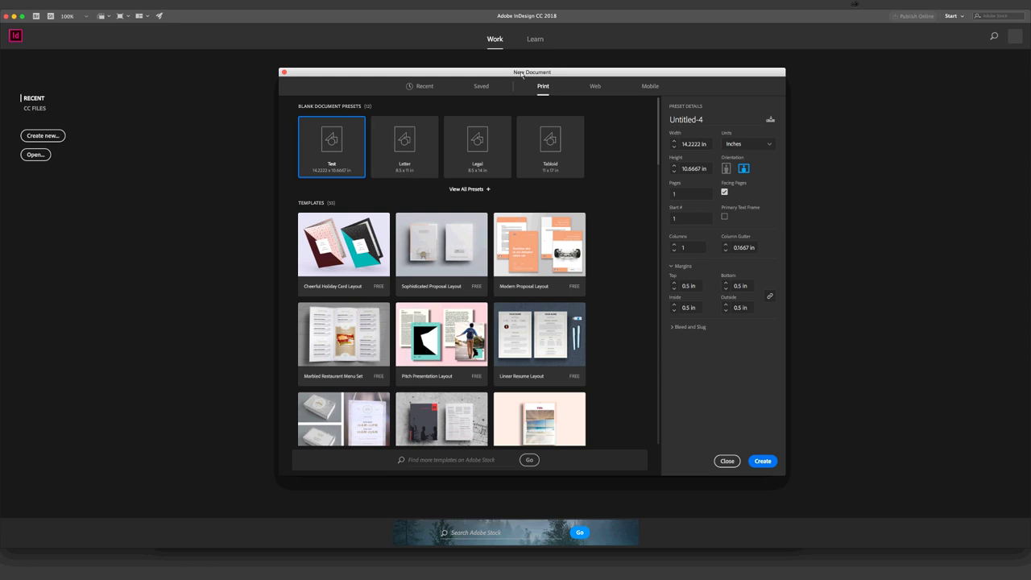
click(414, 170)
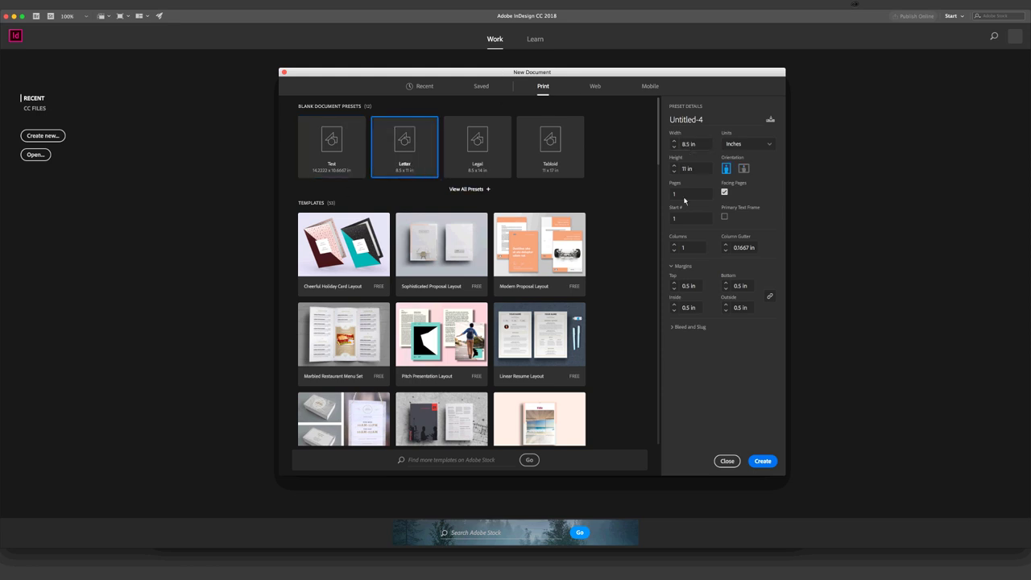
Step: Keep portrait orientation, set the page count to 3 and create the Letter document
click(742, 169)
click(726, 168)
double_click(673, 195)
text(3)
click(764, 463)
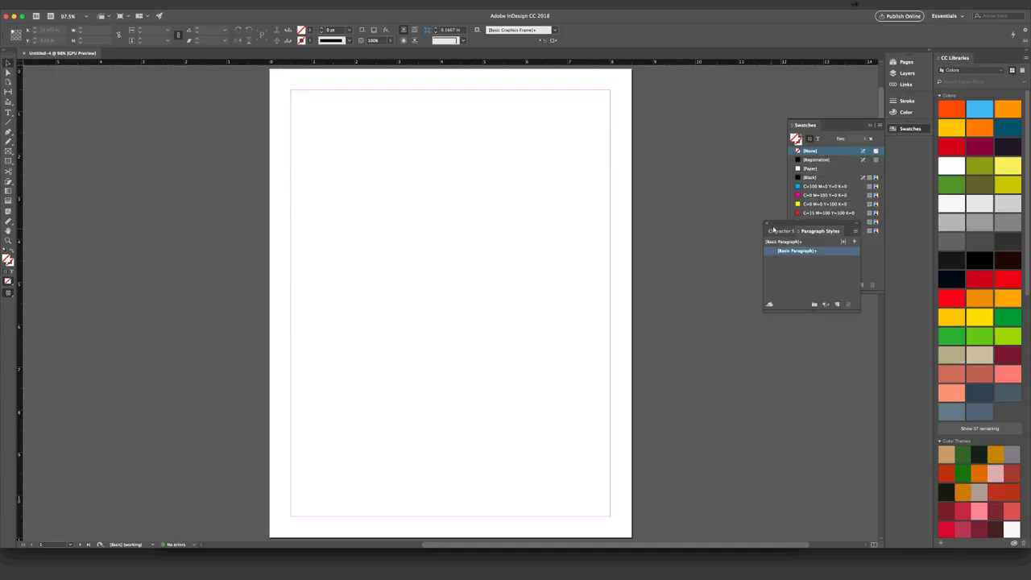
Step: Close the floating Paragraph Styles palette, collapse the swatches and browse the colors in CC Libraries
click(768, 226)
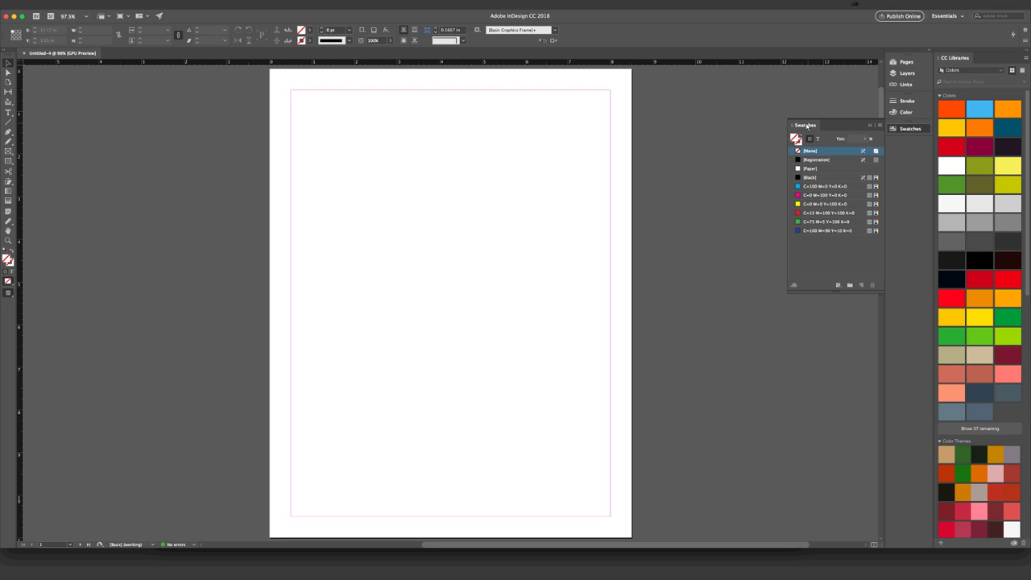
click(870, 126)
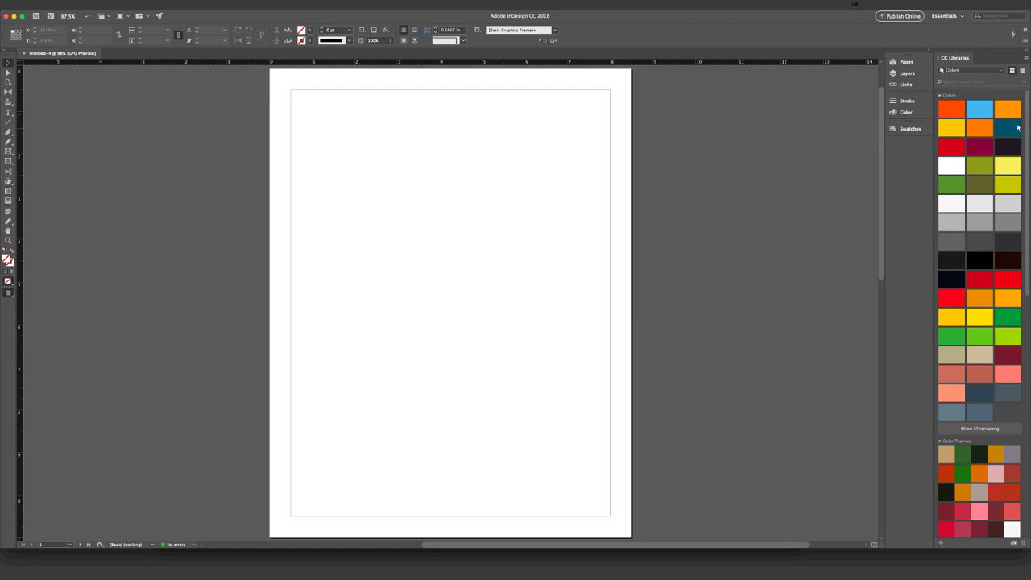
scroll(1018, 127, down, 2)
scroll(1018, 127, up, 2)
Step: Reset the Essentials workspace to its default layout
click(216, 6)
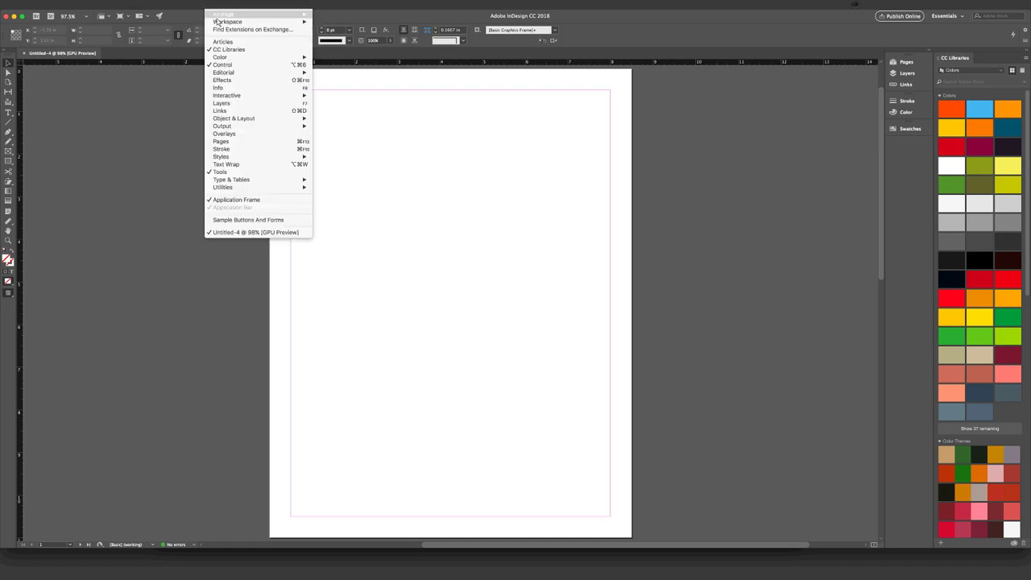
mouse_move(217, 23)
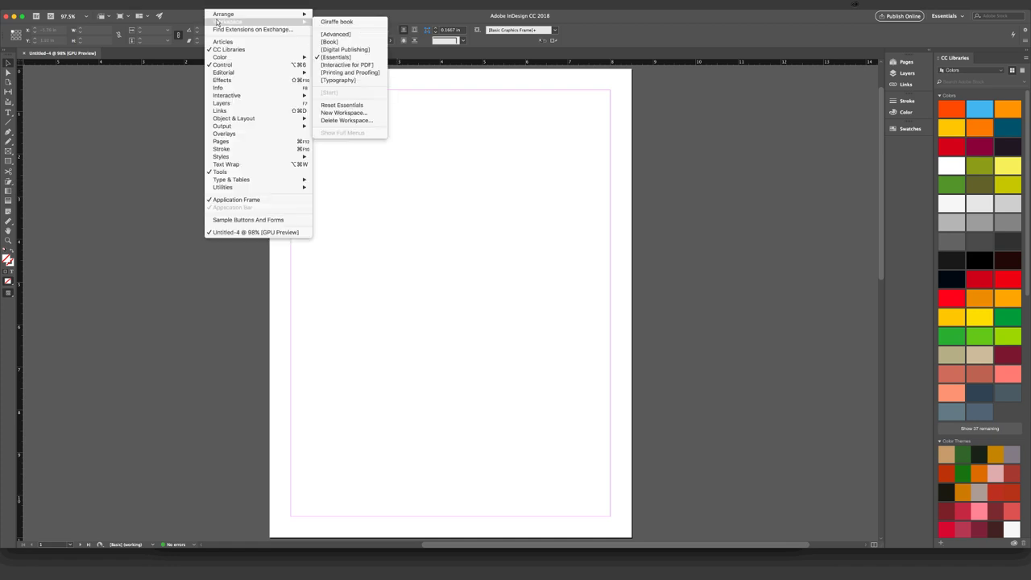
click(342, 106)
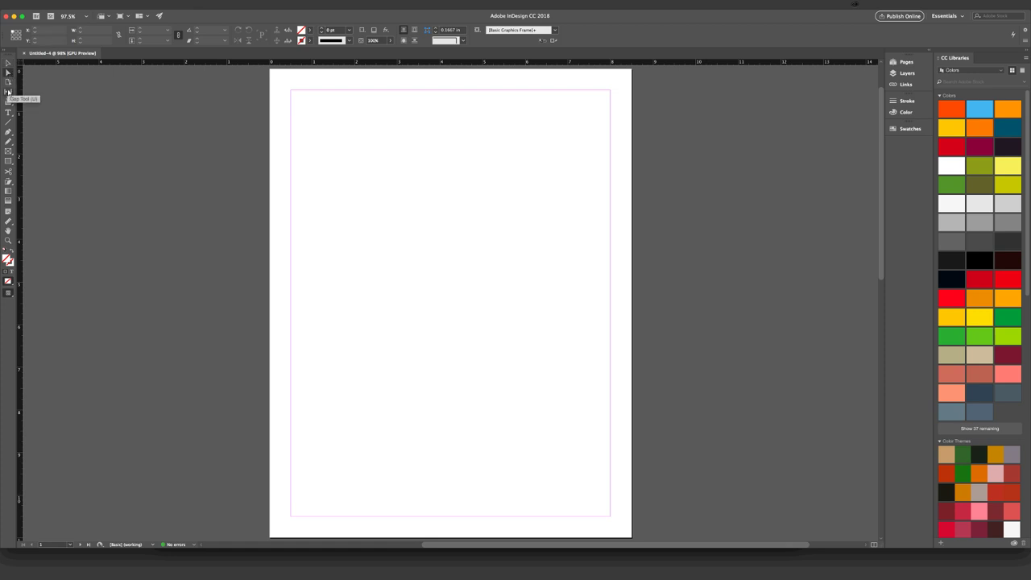
Step: Examine the control options of the Type, Rectangle, Rectangle Frame and Selection tools, plus the Type tool's variants
click(9, 113)
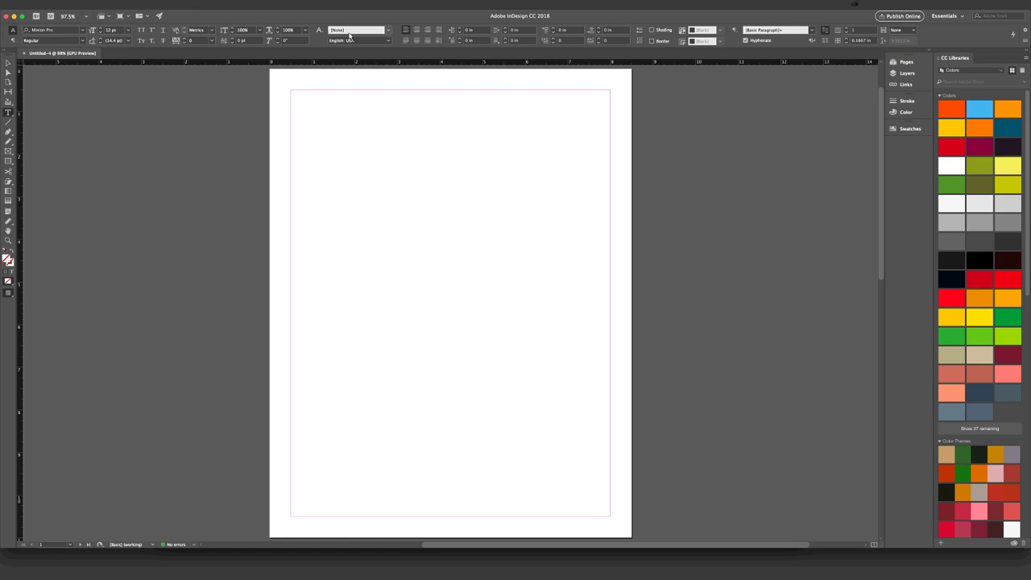
click(8, 161)
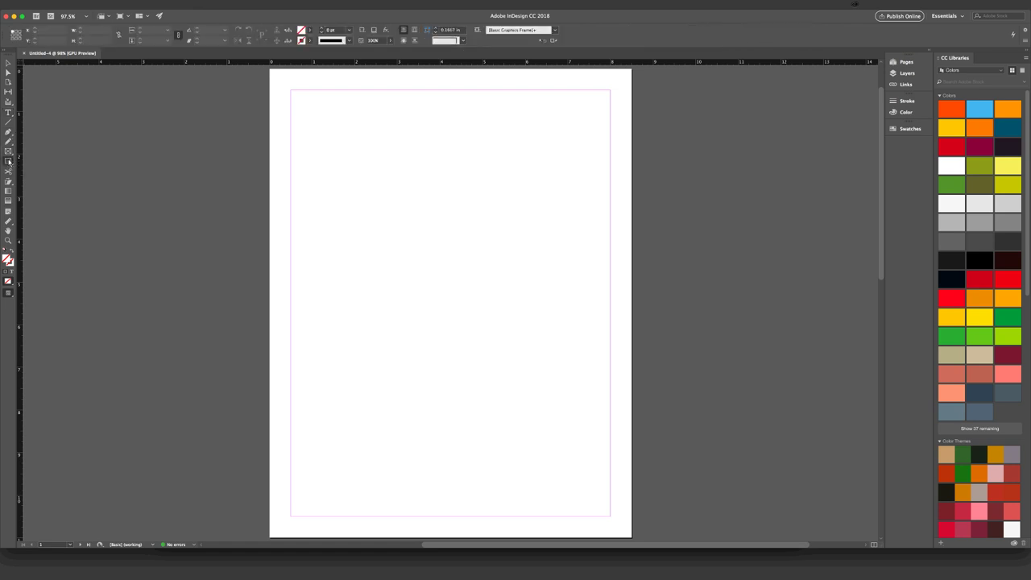
click(8, 150)
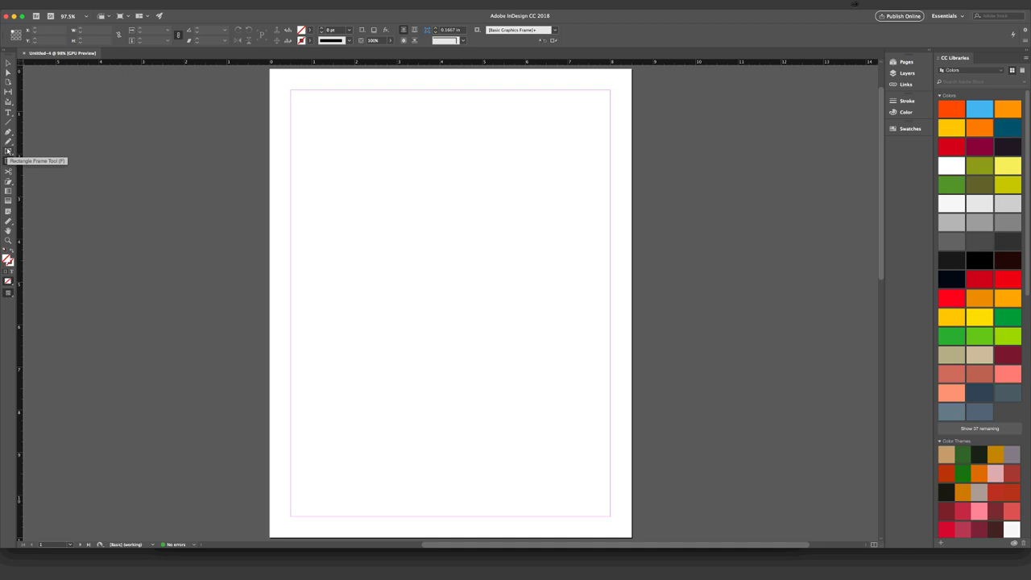
click(9, 113)
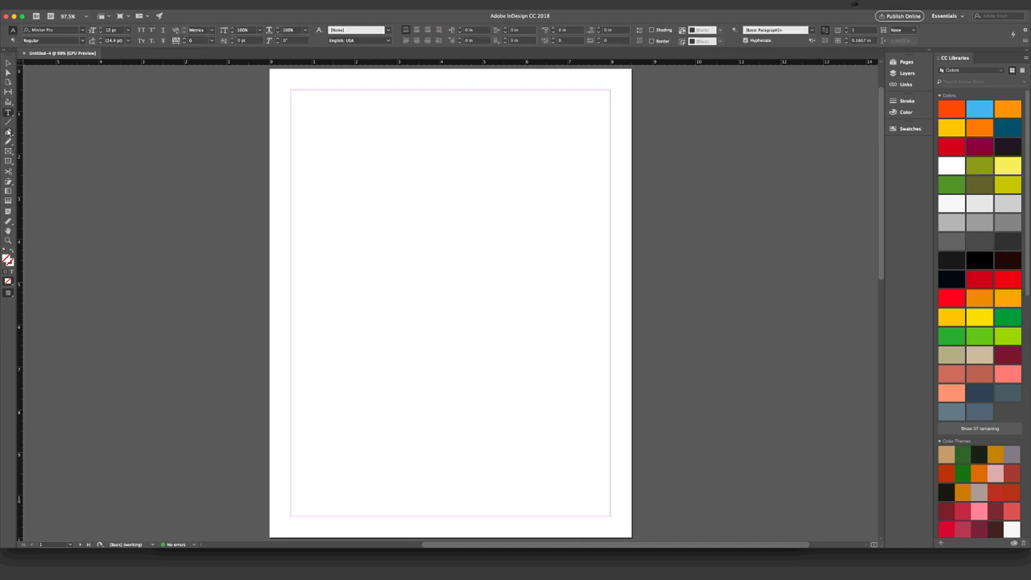
click(8, 162)
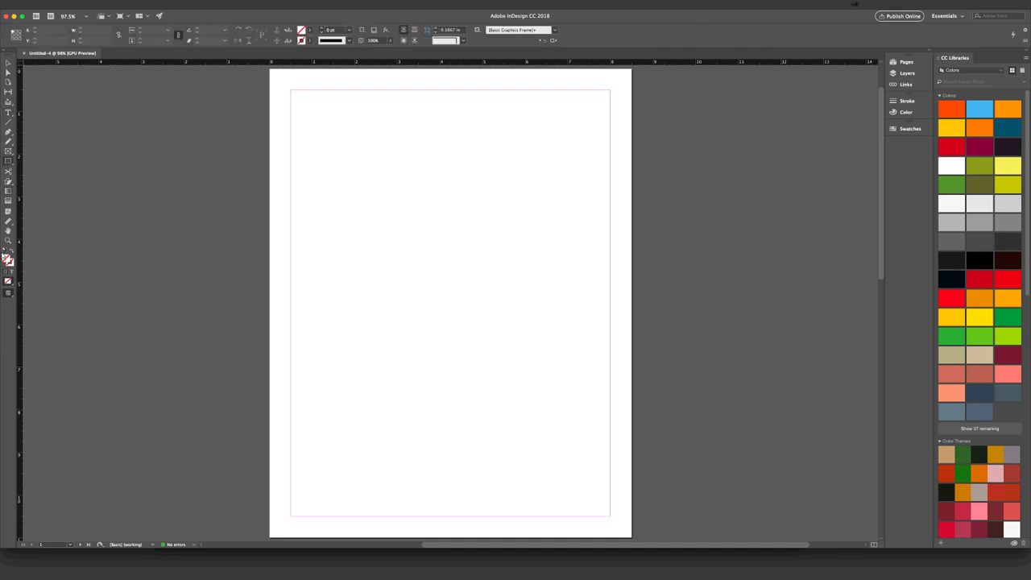
click(8, 63)
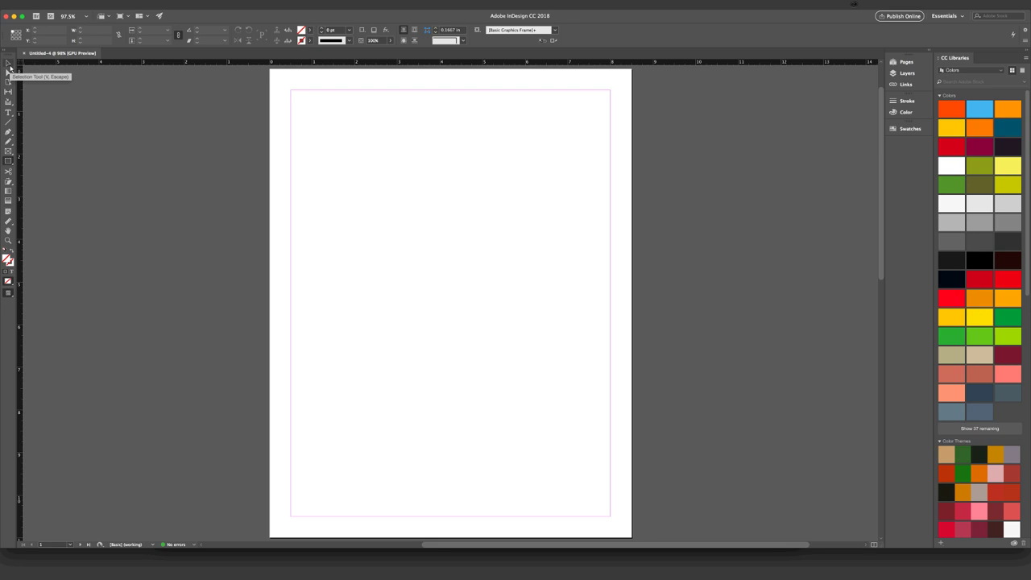
click(8, 66)
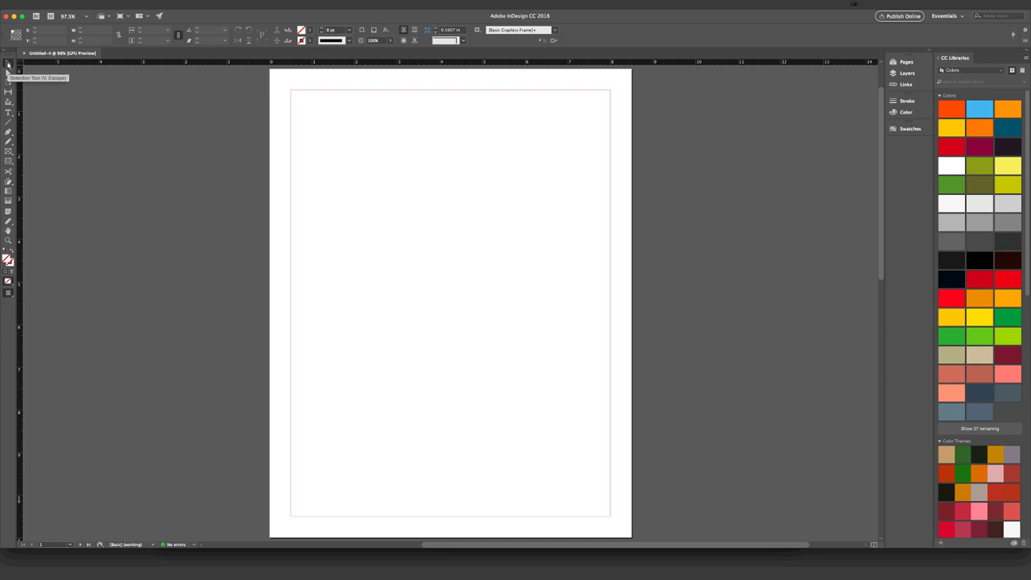
click(8, 114)
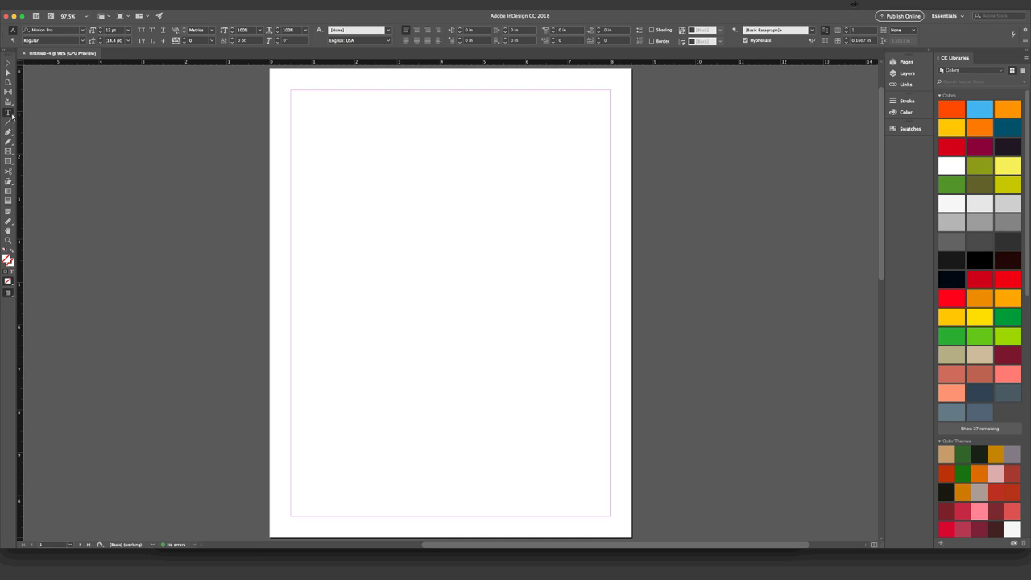
click(12, 115)
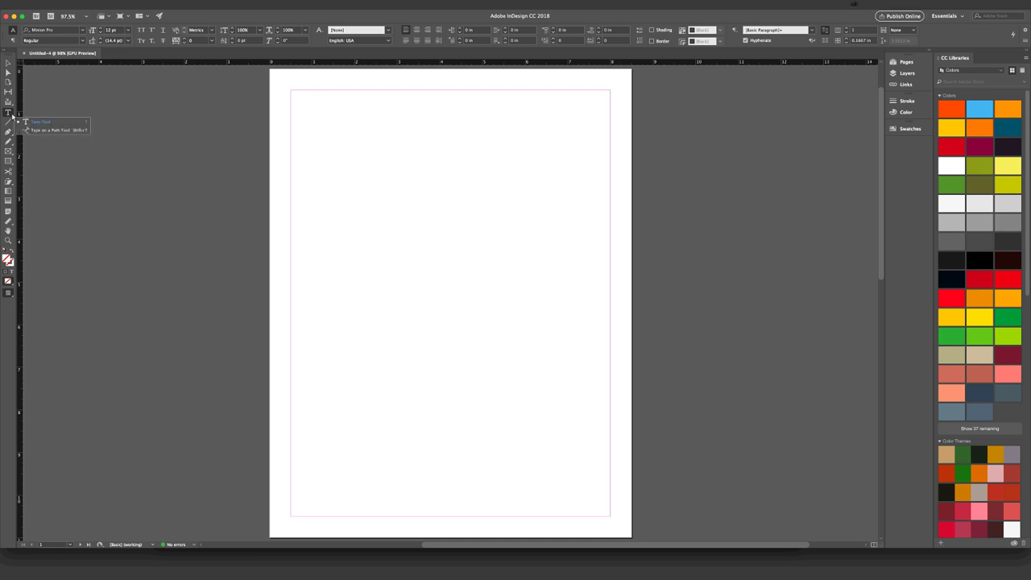
click(12, 113)
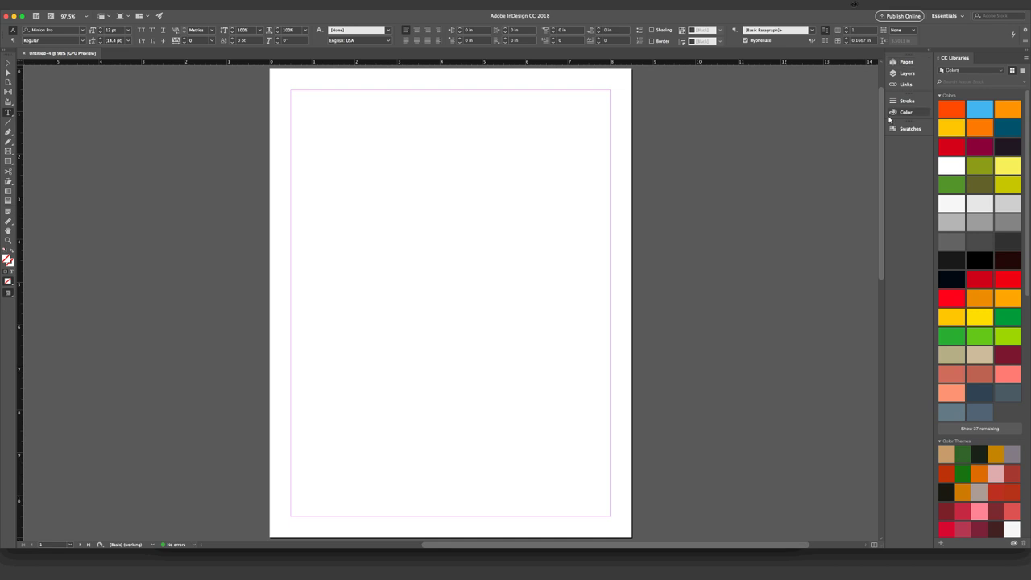
Step: View the document's page thumbnails and its layer list, and collapse them again
click(906, 63)
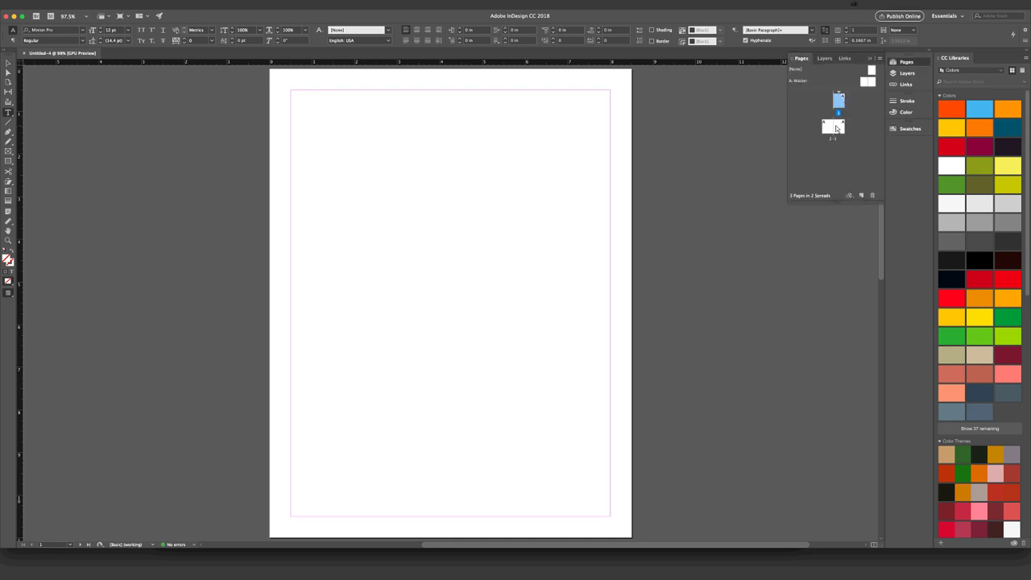
click(909, 74)
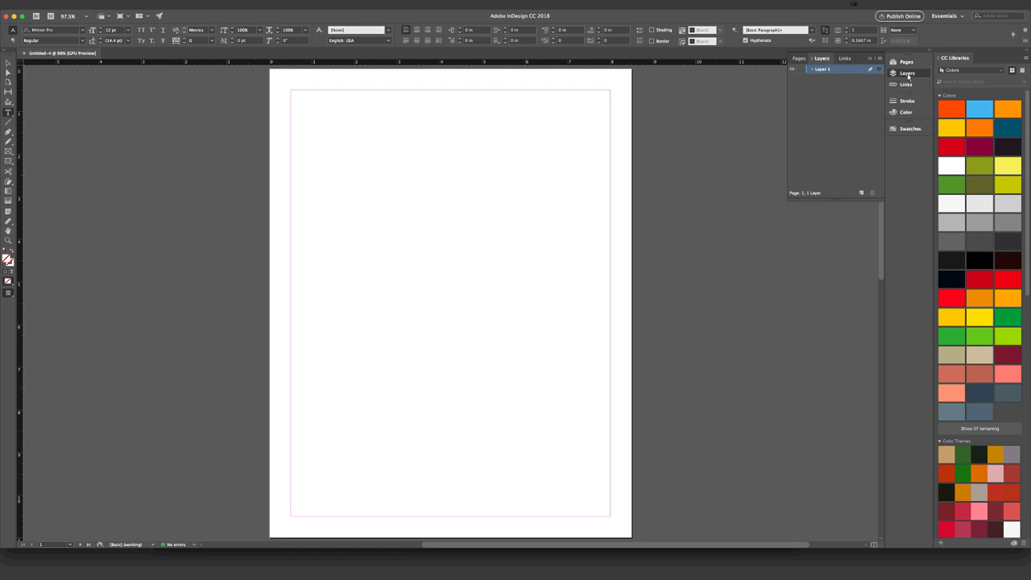
click(909, 75)
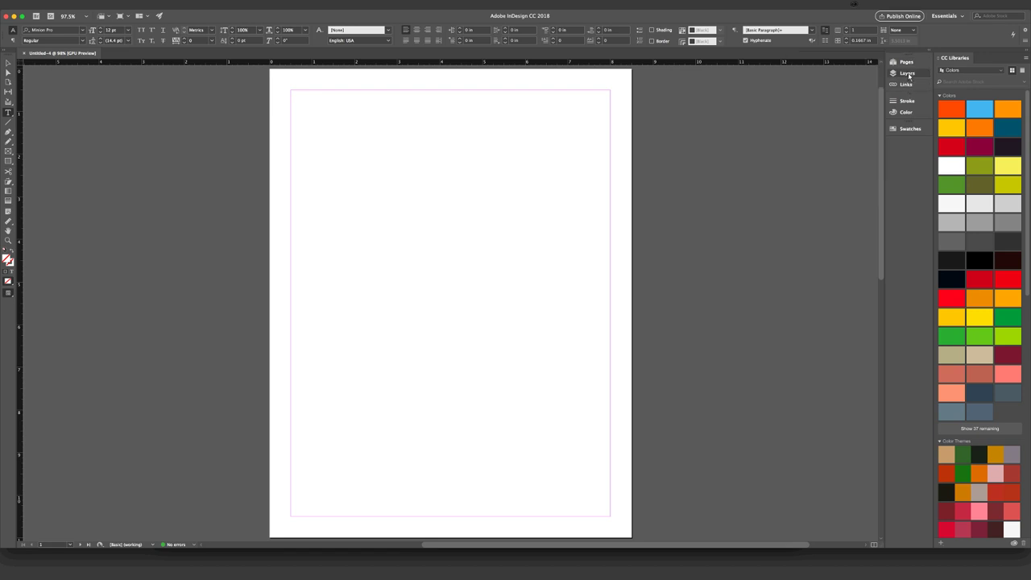
click(909, 75)
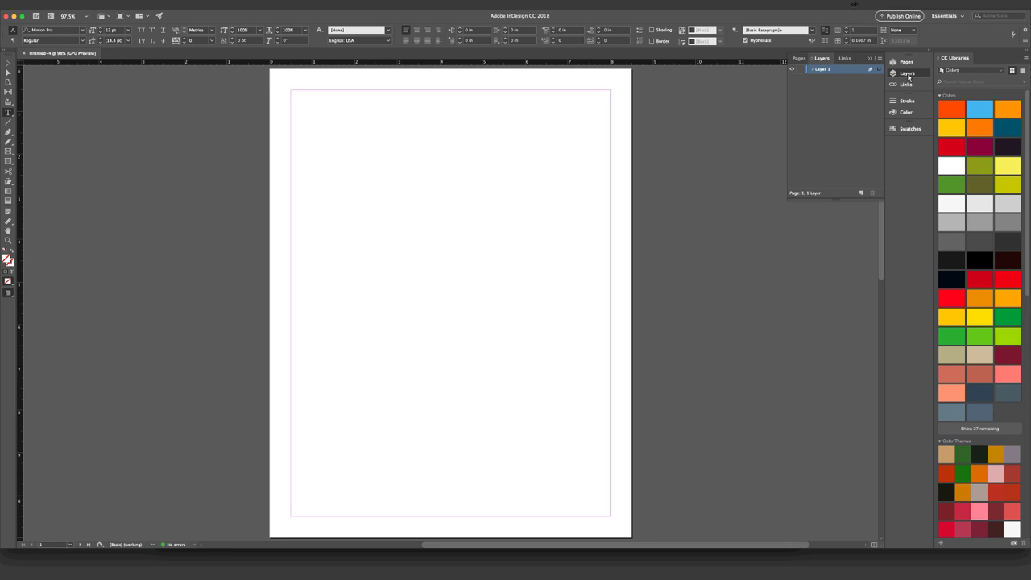
click(909, 74)
click(910, 74)
click(913, 75)
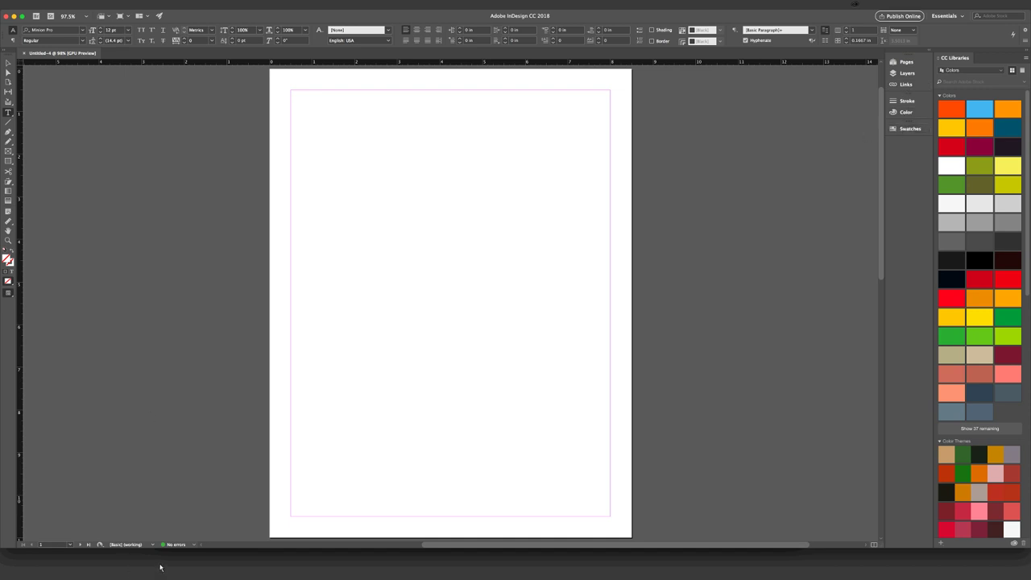
Step: Switch to Finder to view the files in the Webinar Dojo folder, and return to the InDesign document
click(160, 569)
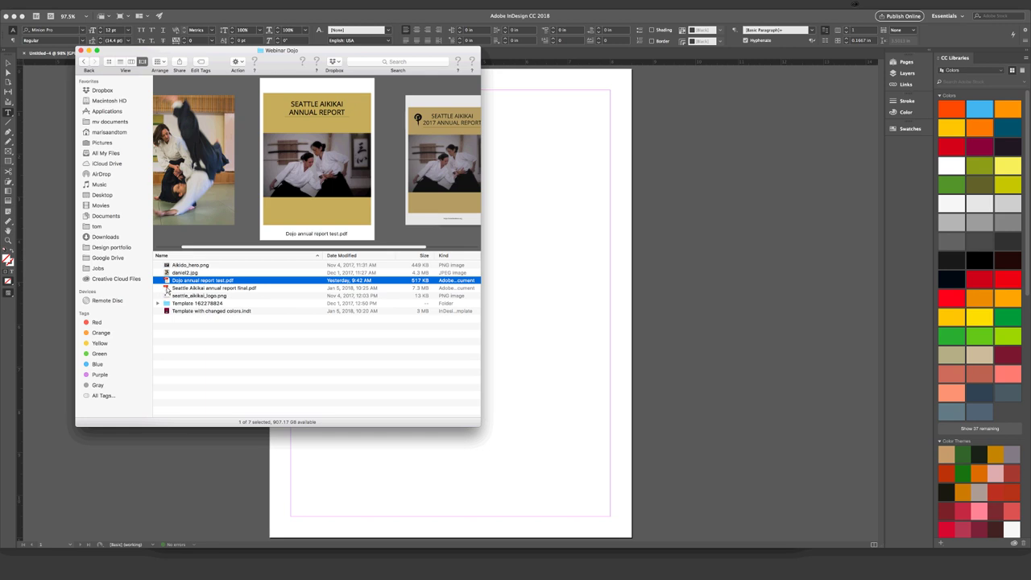
click(534, 364)
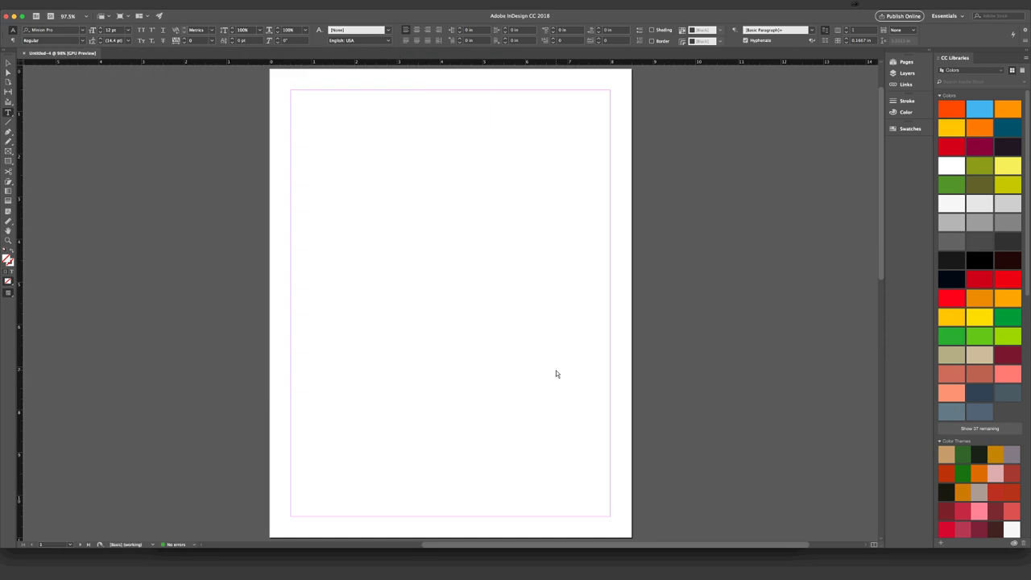
Step: Examine the default swatches, the list of available palettes and the CMYK color settings, closing each again
click(893, 129)
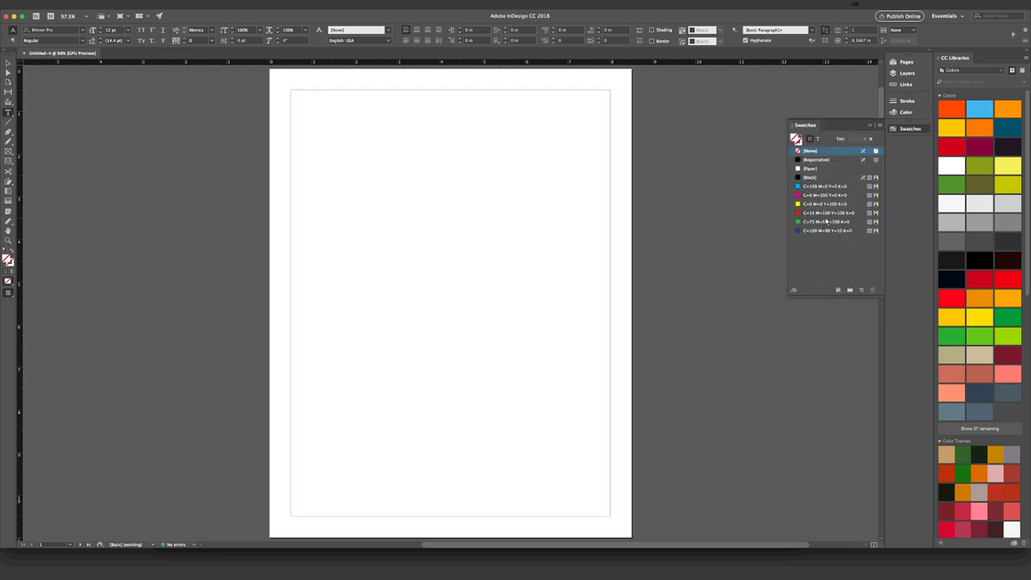
click(903, 131)
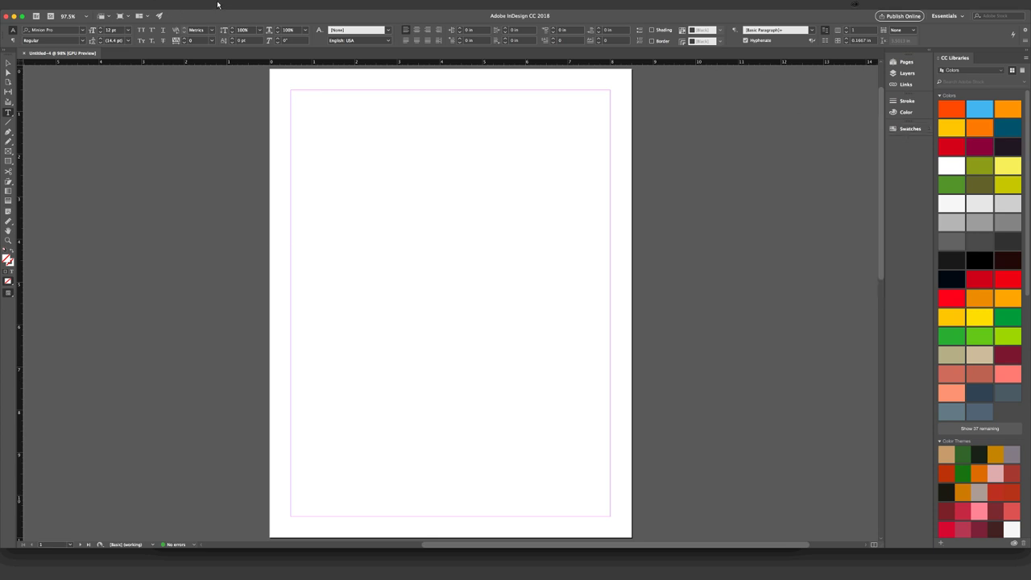
click(217, 5)
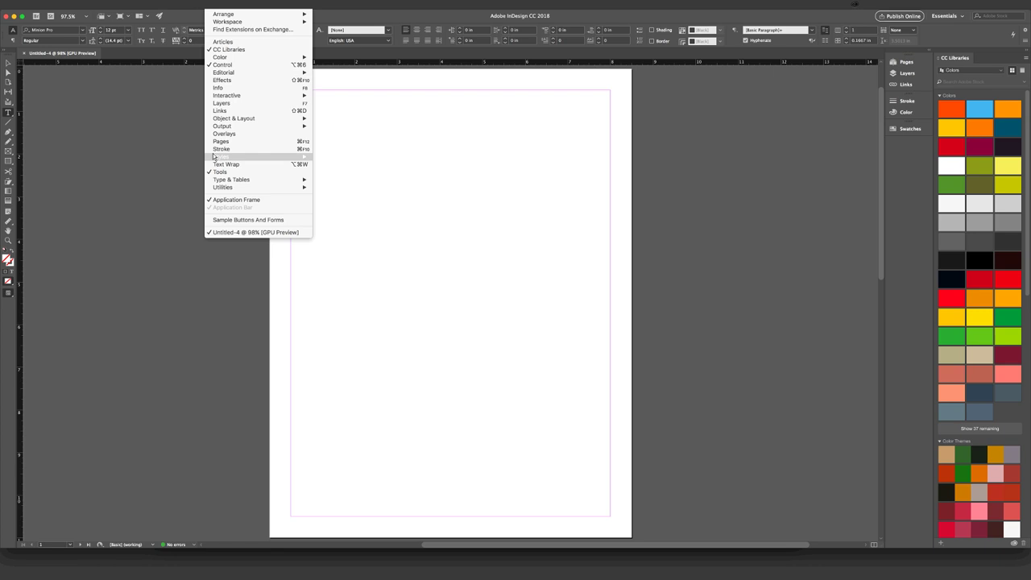
click(169, 147)
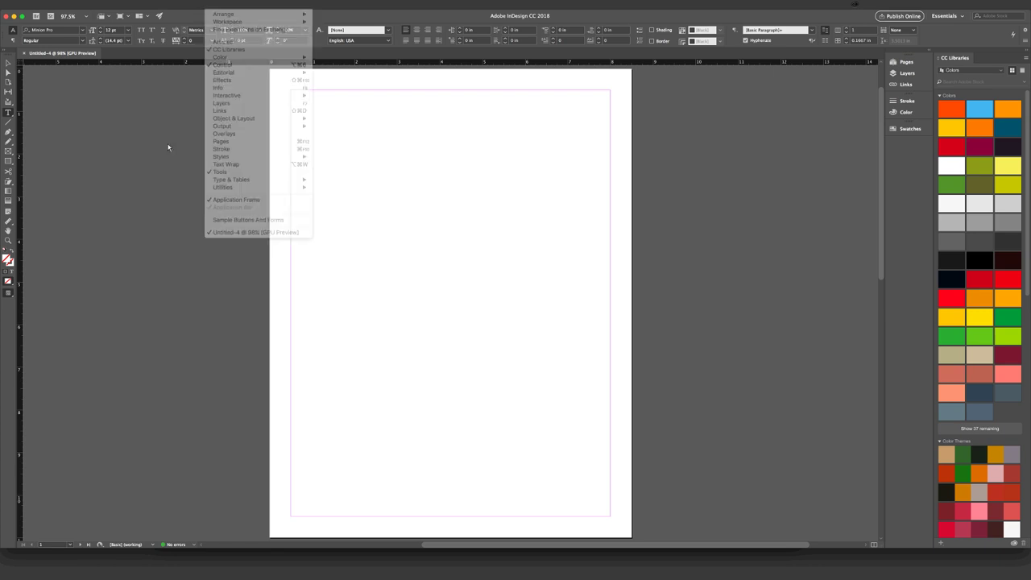
click(909, 112)
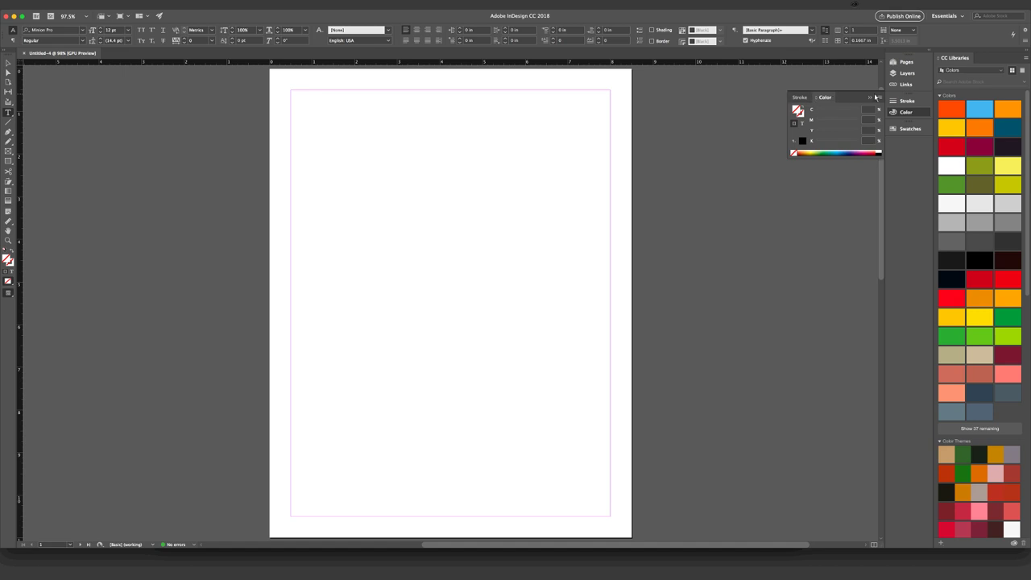
click(903, 113)
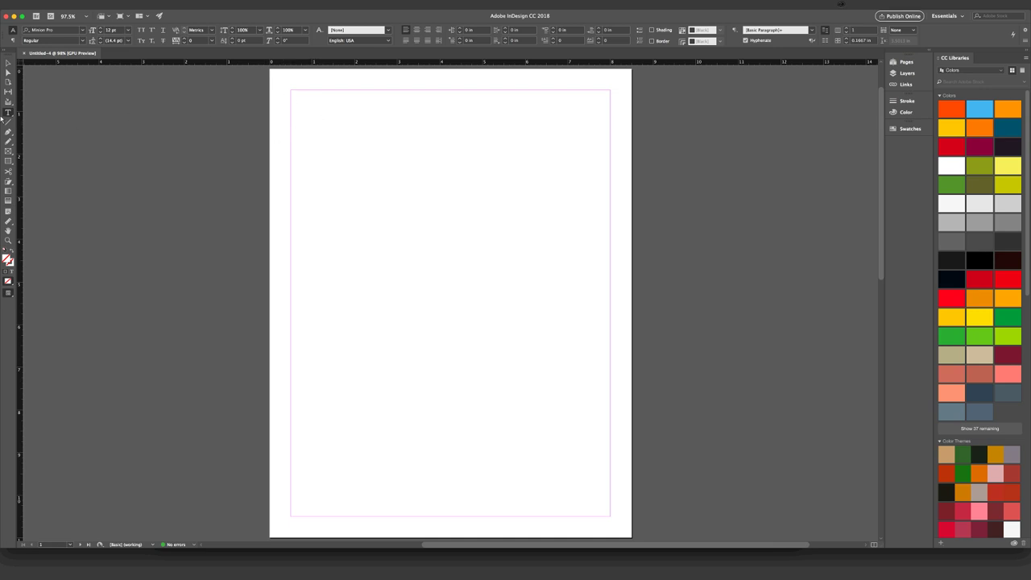
click(7, 114)
click(8, 115)
drag(292, 94, 609, 161)
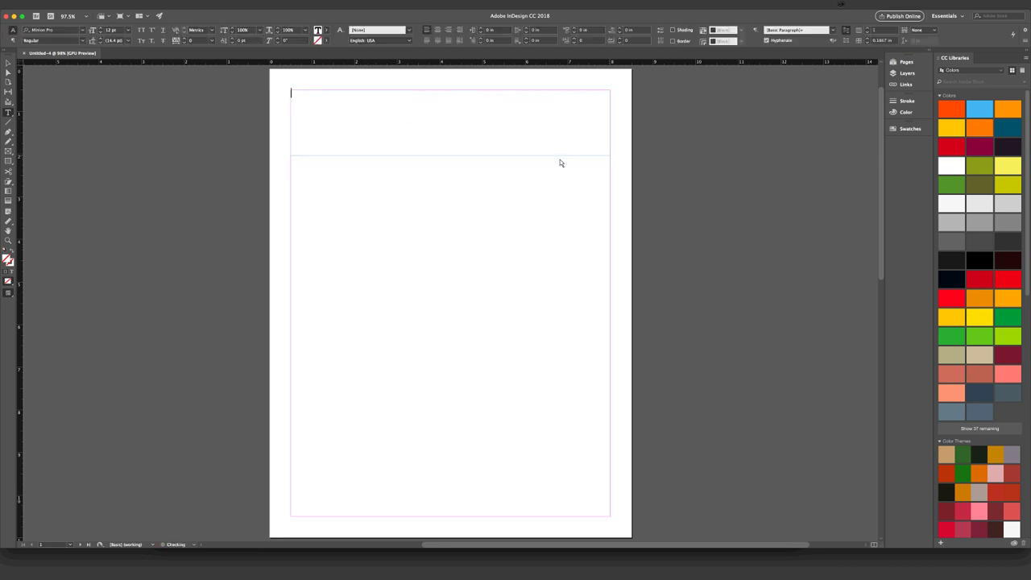
click(349, 173)
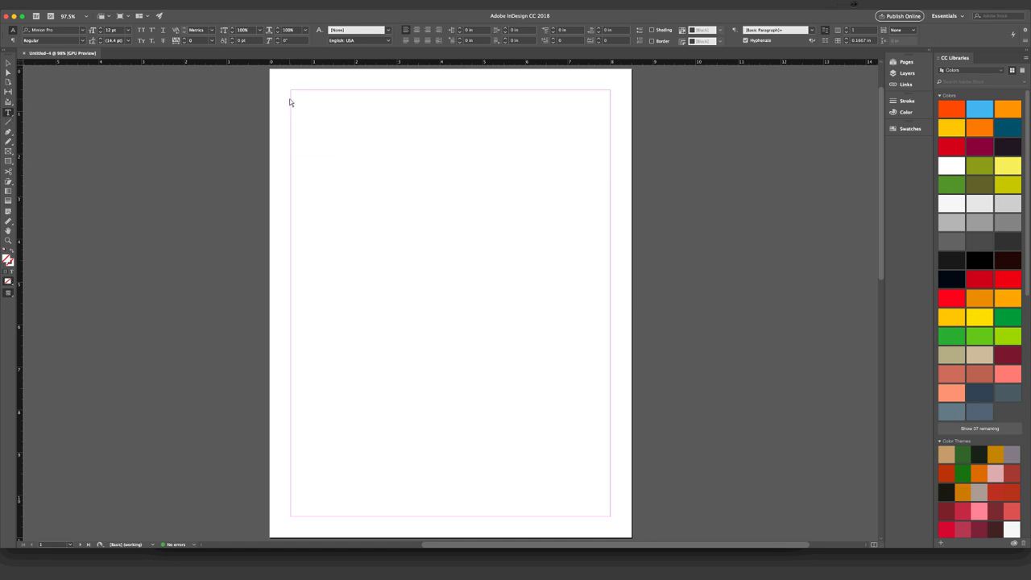
Step: Create a text frame about 7.43 by 0.95 in near the page's upper margin and enter "Seattle Aikikai"
drag(291, 103, 606, 141)
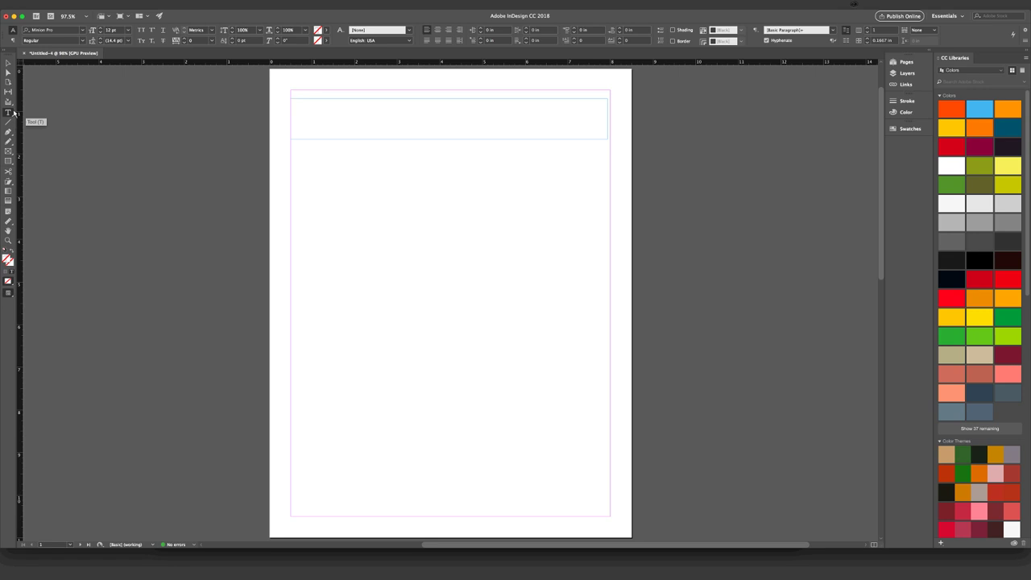
text(SEa)
key(BackSpace)
text(eattle Aikikai)
Step: Set the "Seattle Aikikai" text in Avenir at 60 pt
triple_click(303, 104)
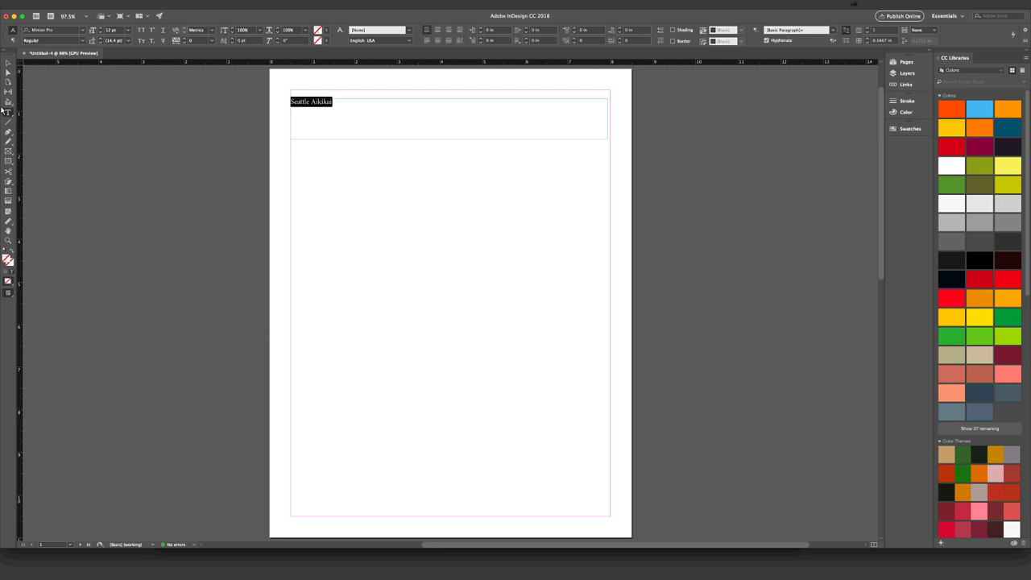
double_click(312, 105)
click(312, 107)
click(81, 31)
scroll(58, 90, up, 3)
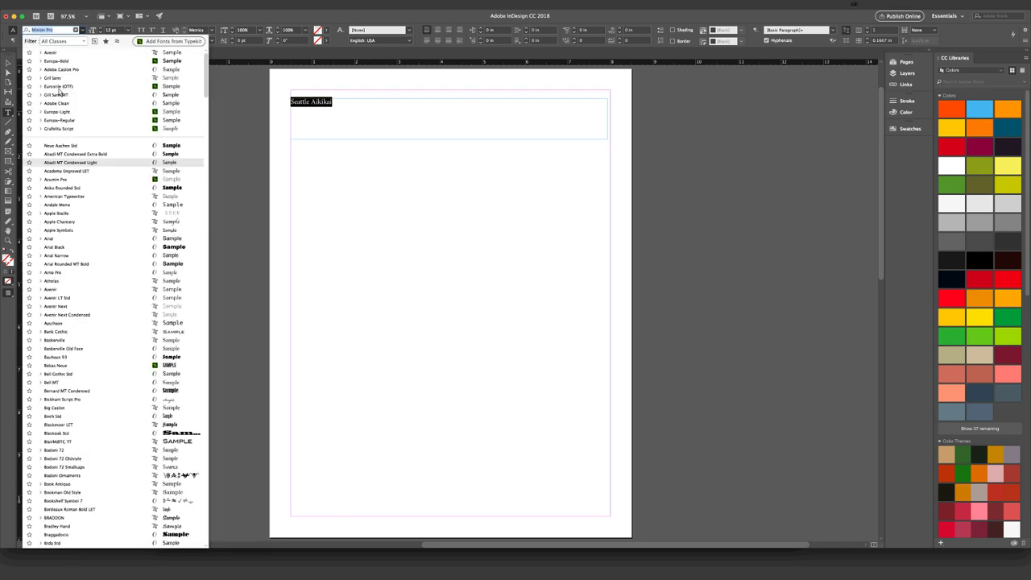
click(54, 53)
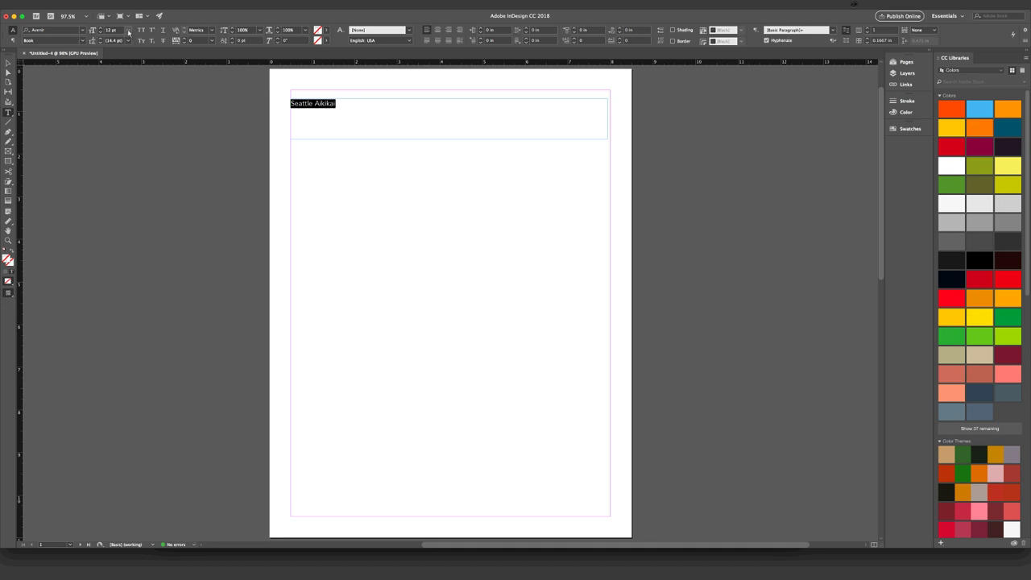
click(128, 31)
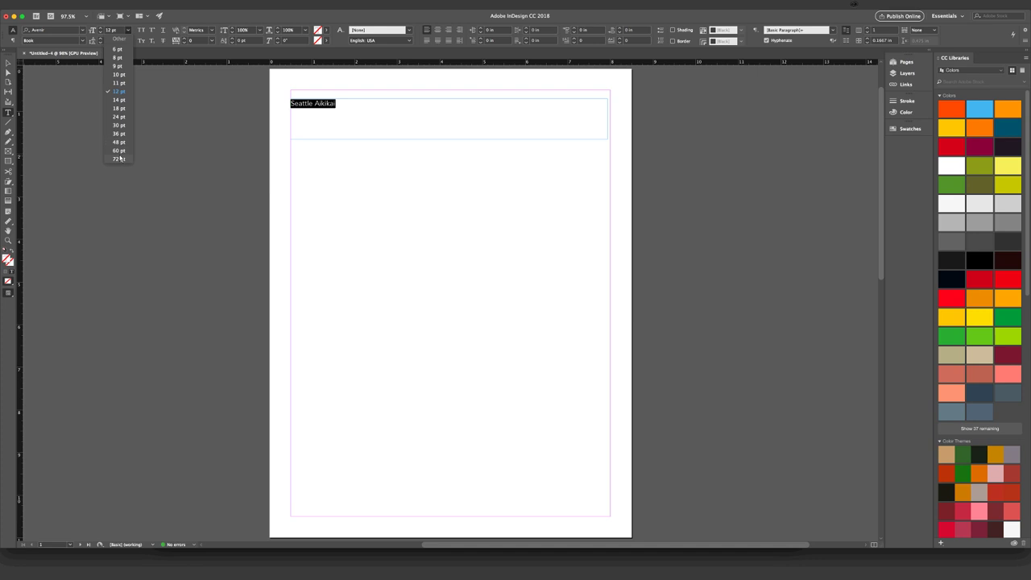
click(119, 152)
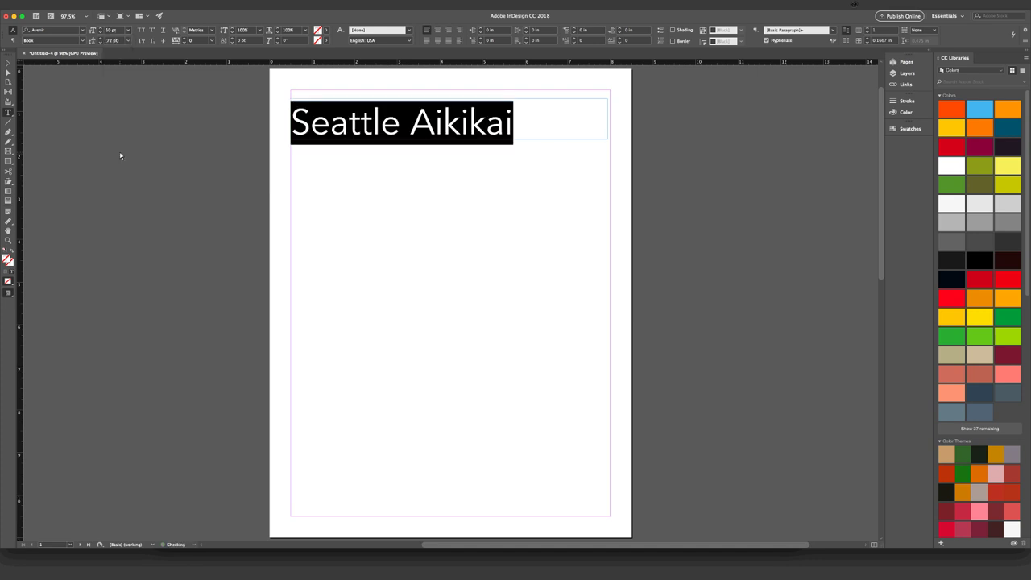
Step: Change the title's font style to Light and leave text editing
click(83, 41)
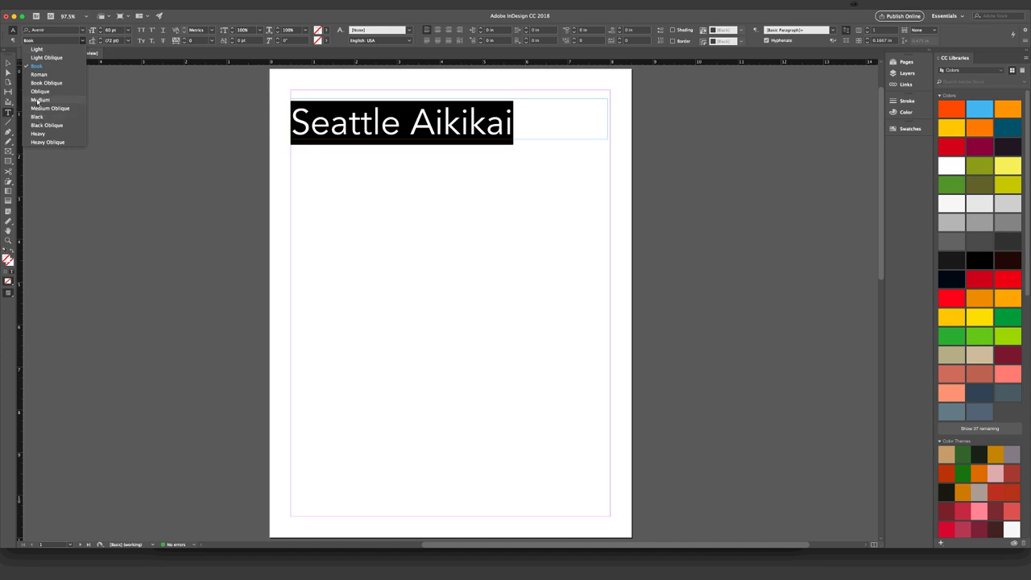
click(46, 53)
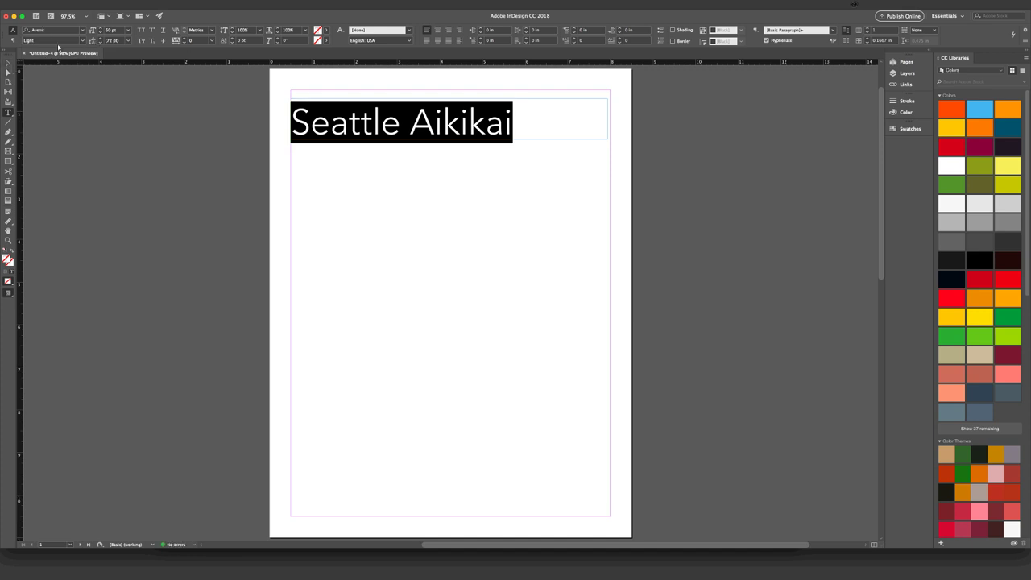
click(82, 41)
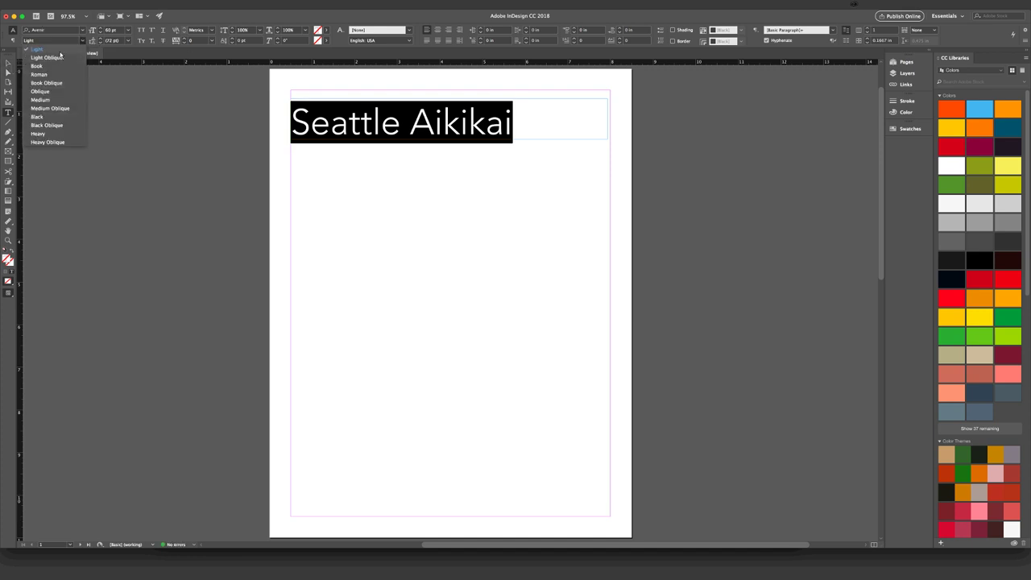
key(Escape)
key(Escape)
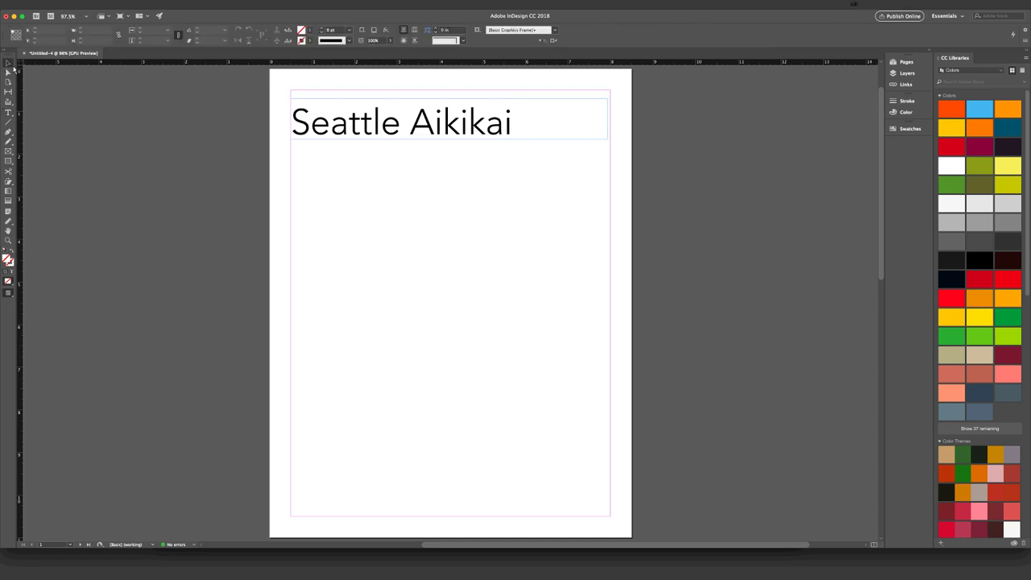
Step: Select the title's text frame and center-align its text
click(543, 99)
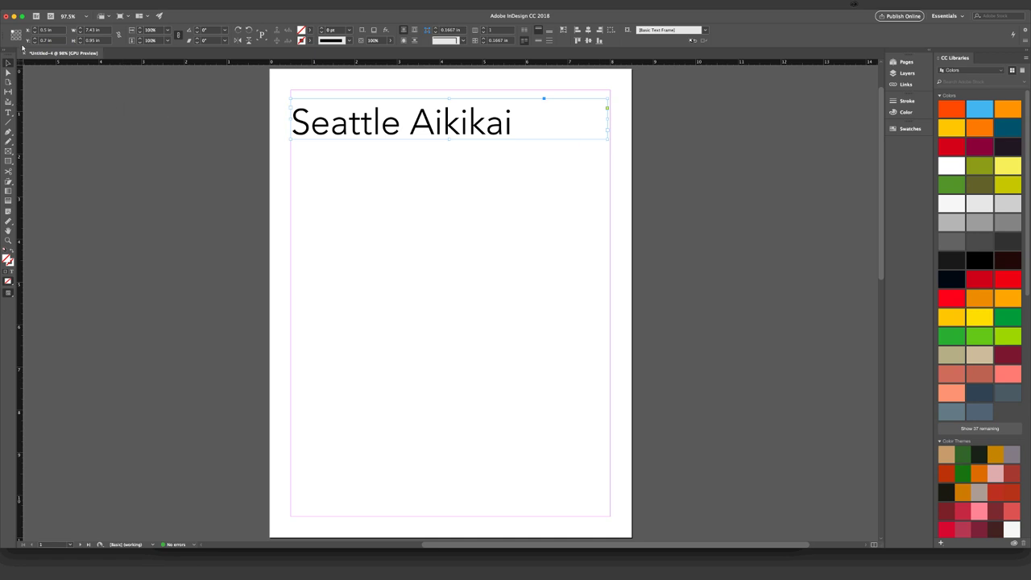
click(8, 113)
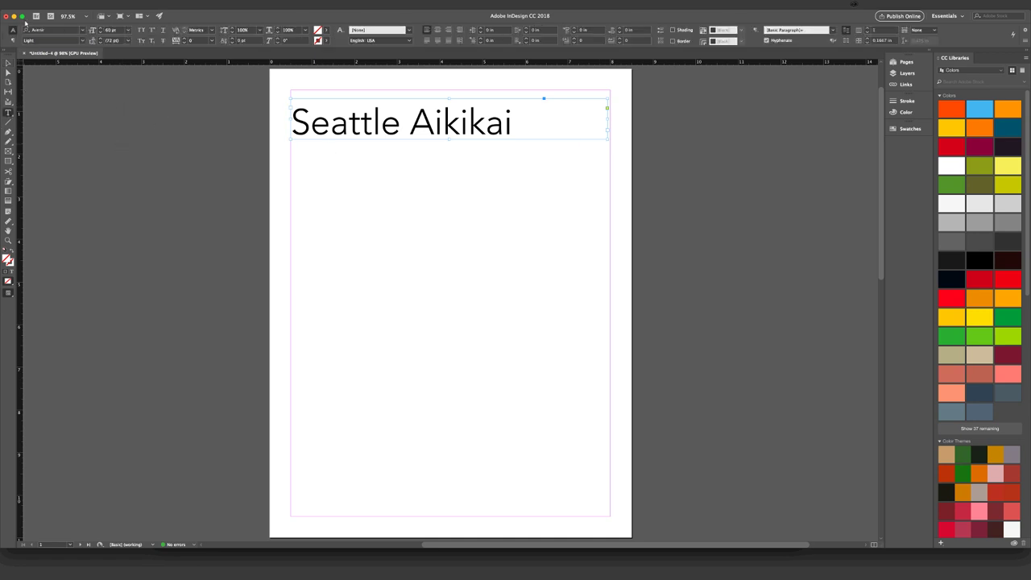
click(437, 31)
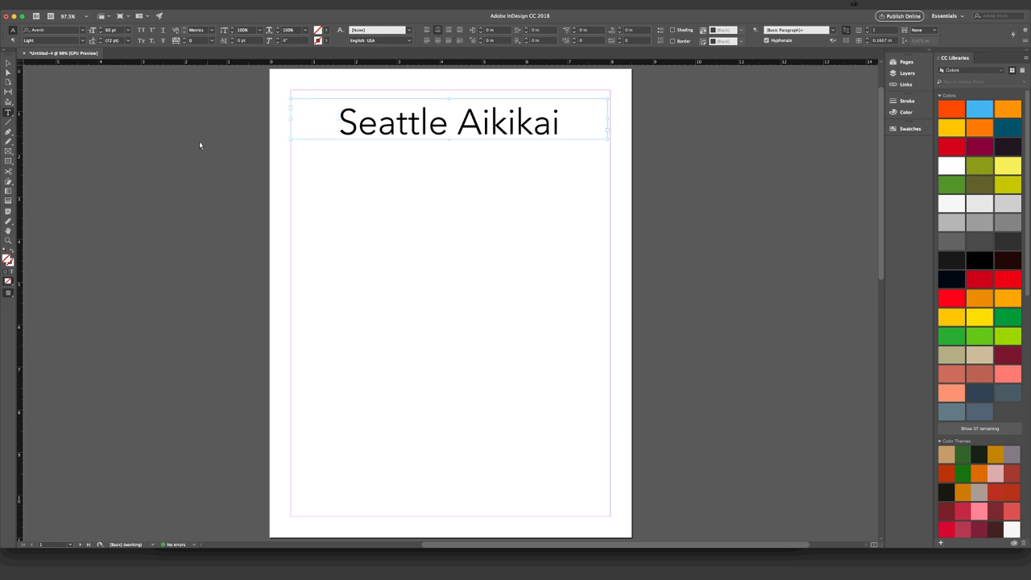
Step: Move the title frame down the page to a Y position of about 1.5 in
click(8, 63)
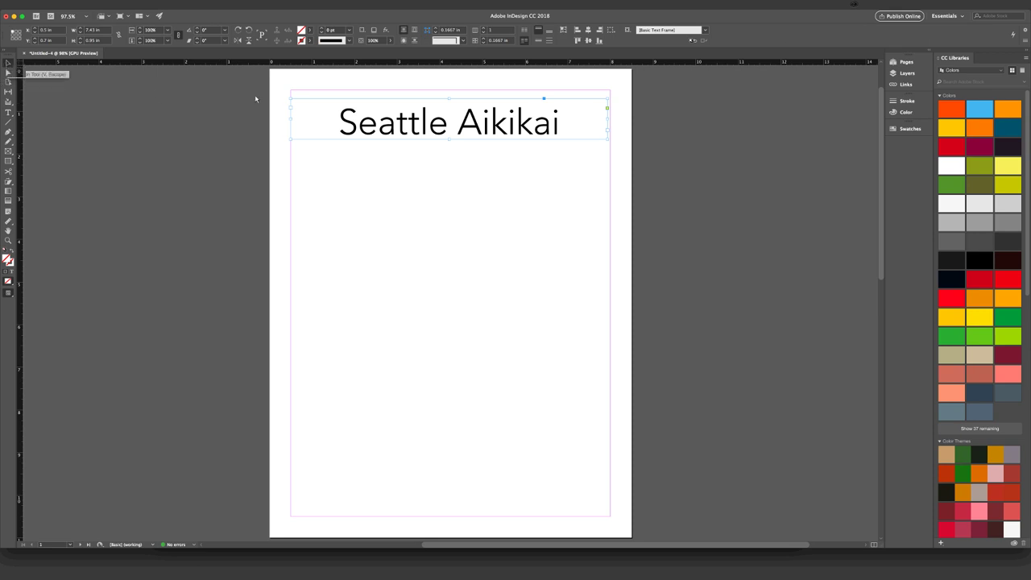
drag(415, 127, 416, 179)
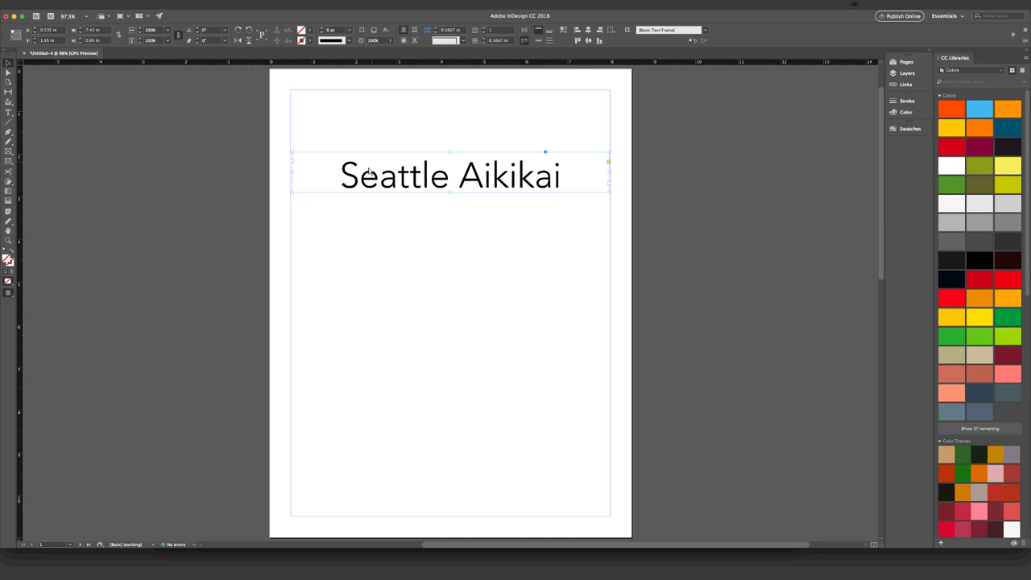
drag(364, 176, 363, 158)
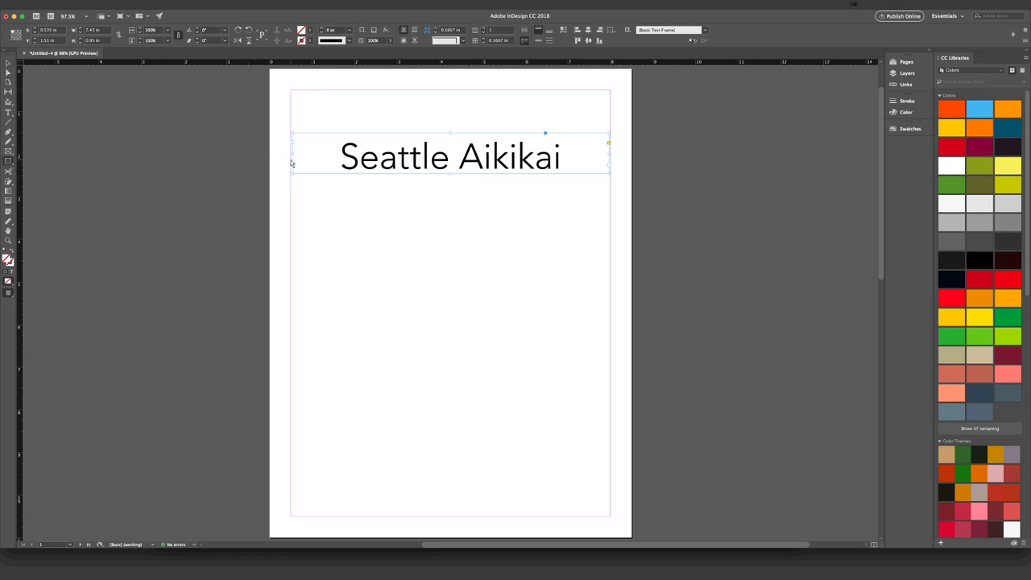
Step: Draw a rectangle about 7.5 by 7.1 in below the title and fill it with the red C=15 M=100 Y=100 K=0 swatch
drag(291, 176, 611, 477)
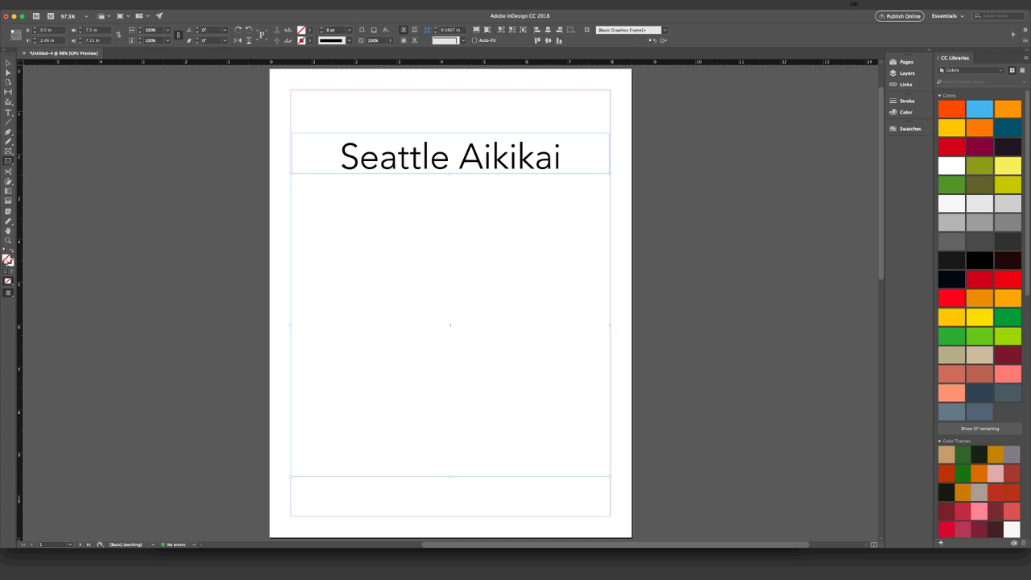
click(10, 261)
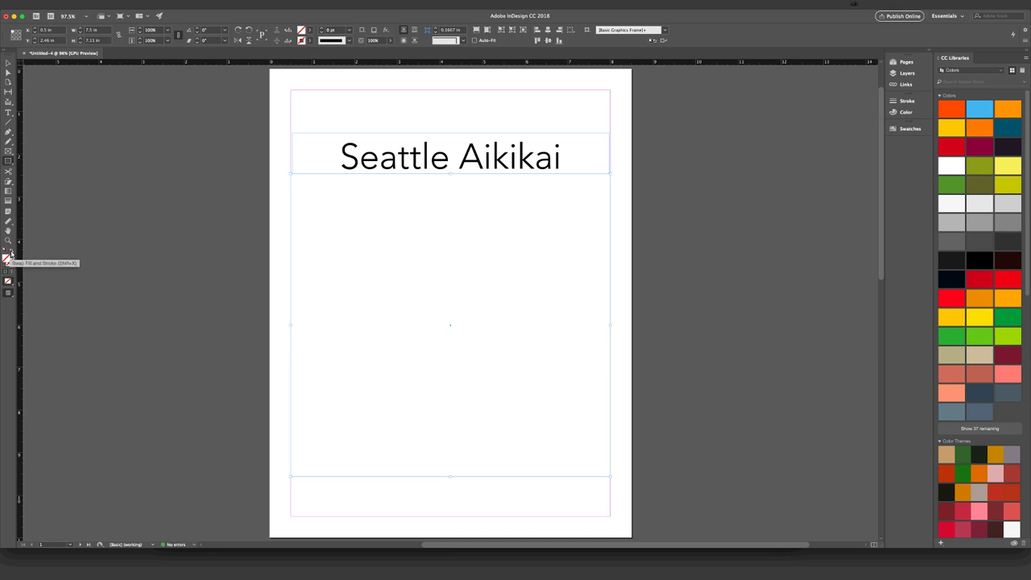
click(6, 258)
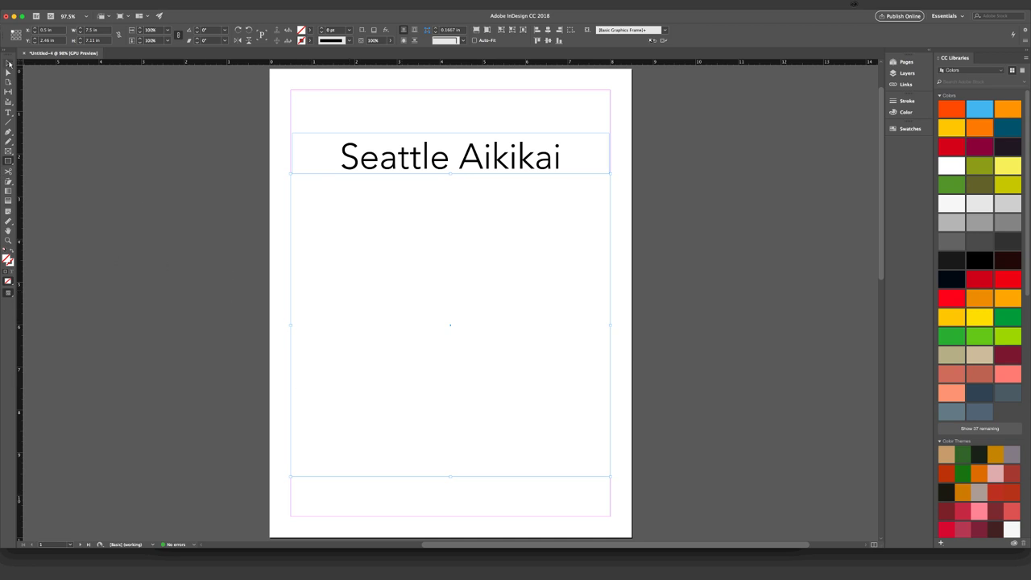
key(m)
click(911, 129)
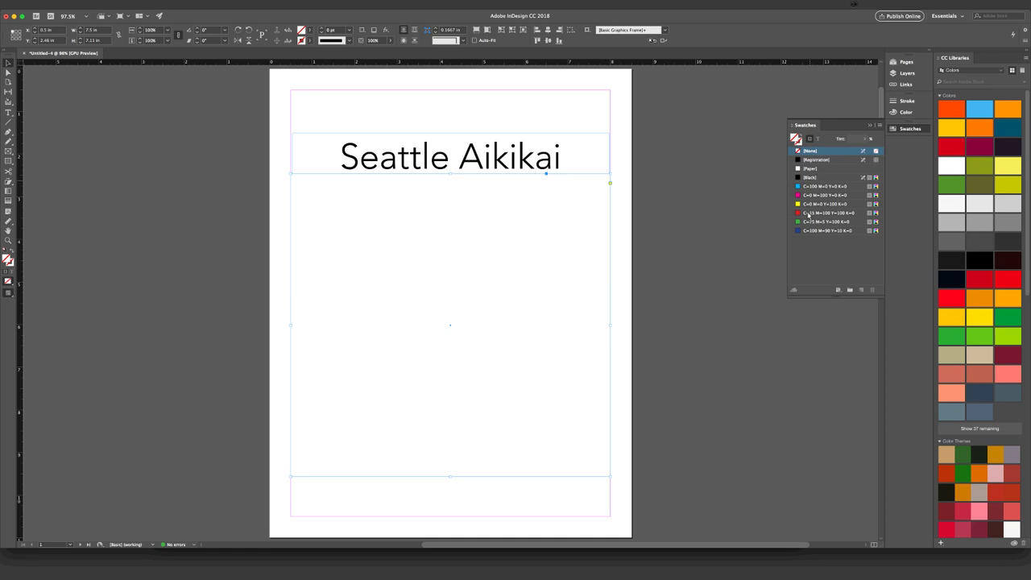
click(807, 214)
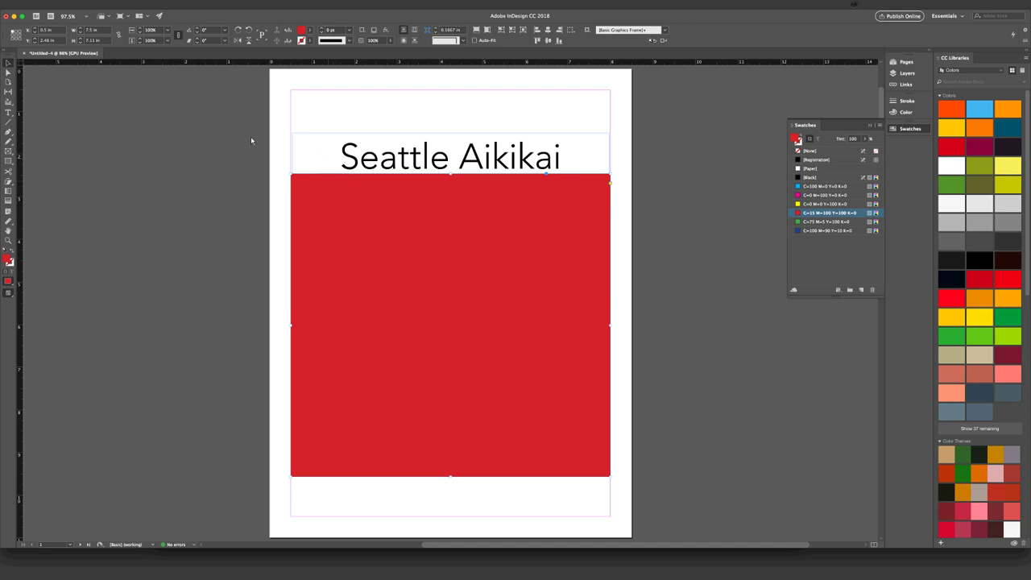
click(309, 108)
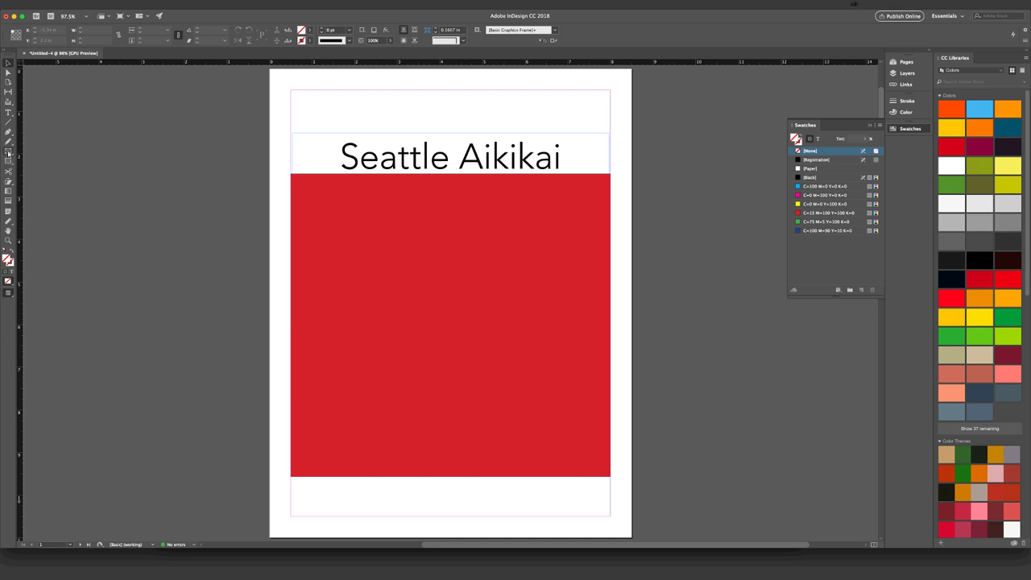
Step: Draw a rectangular image frame about 7.5 by 4.2 in across the middle of the red rectangle
click(8, 151)
drag(289, 242, 449, 337)
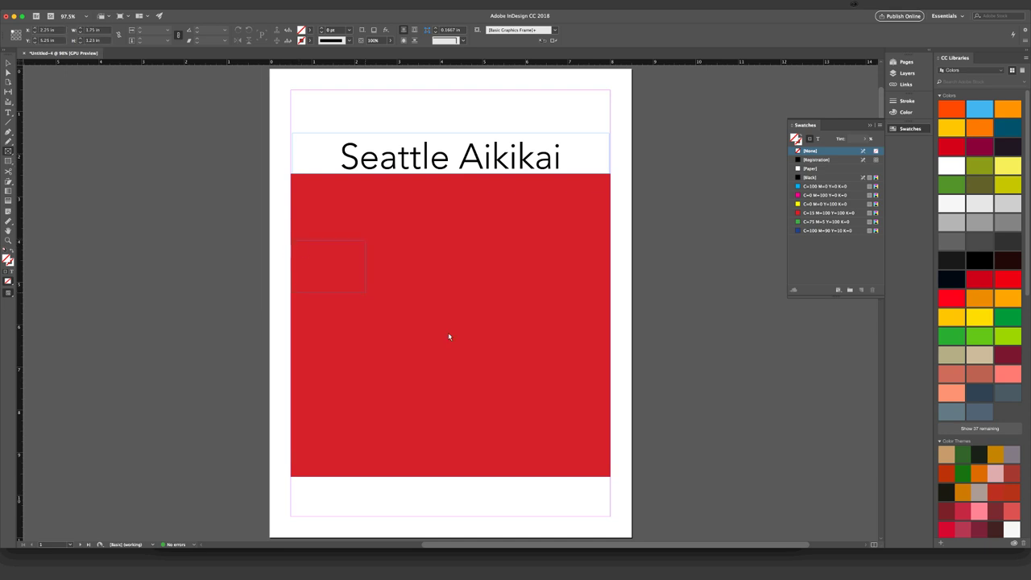
drag(551, 400, 610, 424)
drag(609, 424, 608, 423)
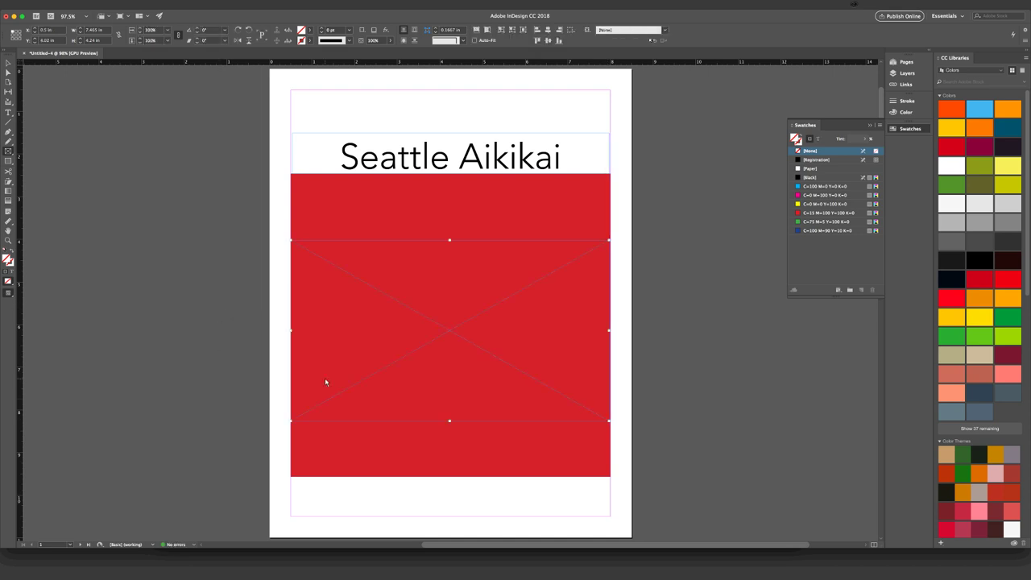
Step: Place Aikido_hero.png from the Webinar Dojo folder into the image frame
click(68, 4)
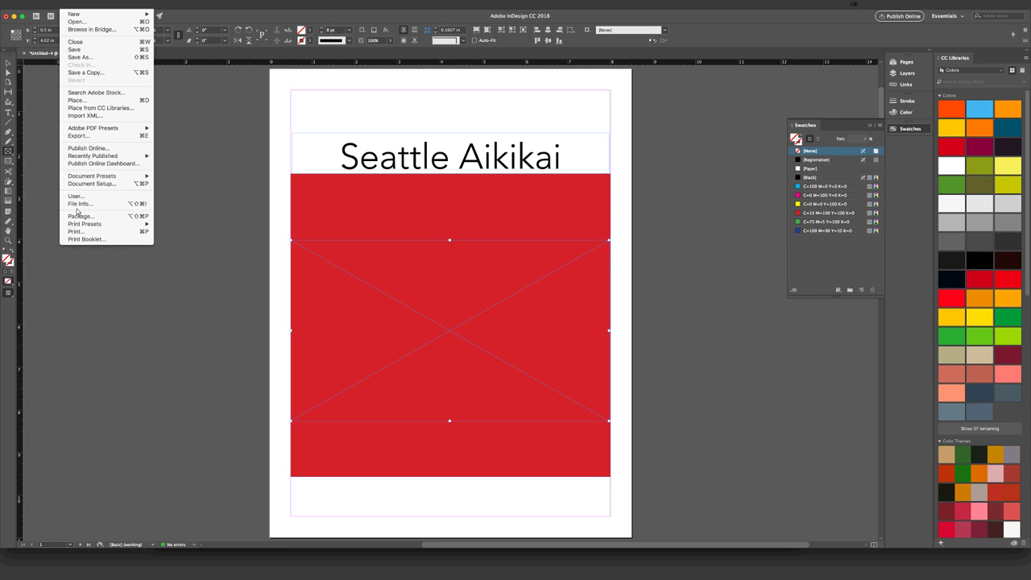
click(76, 101)
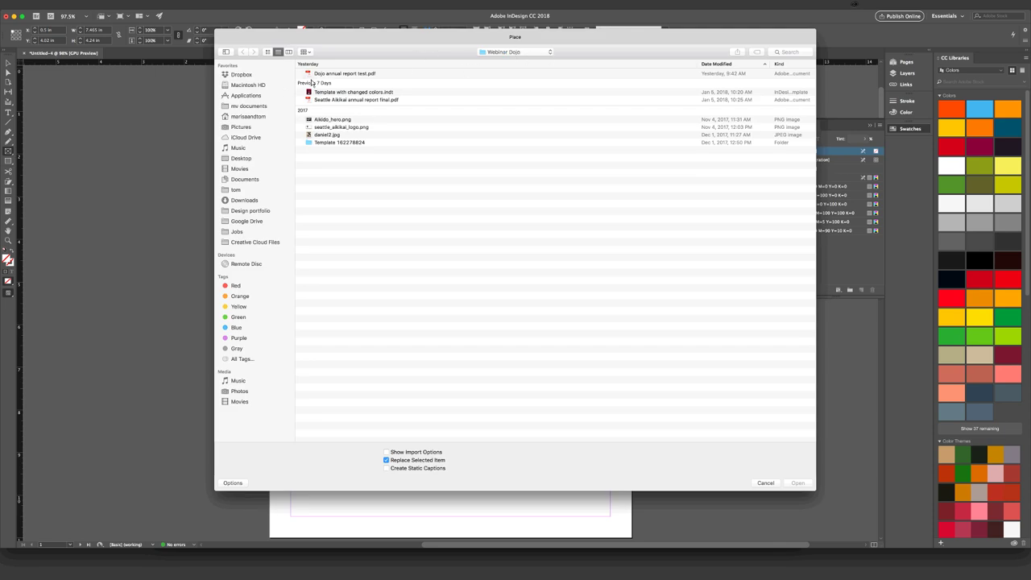
click(317, 123)
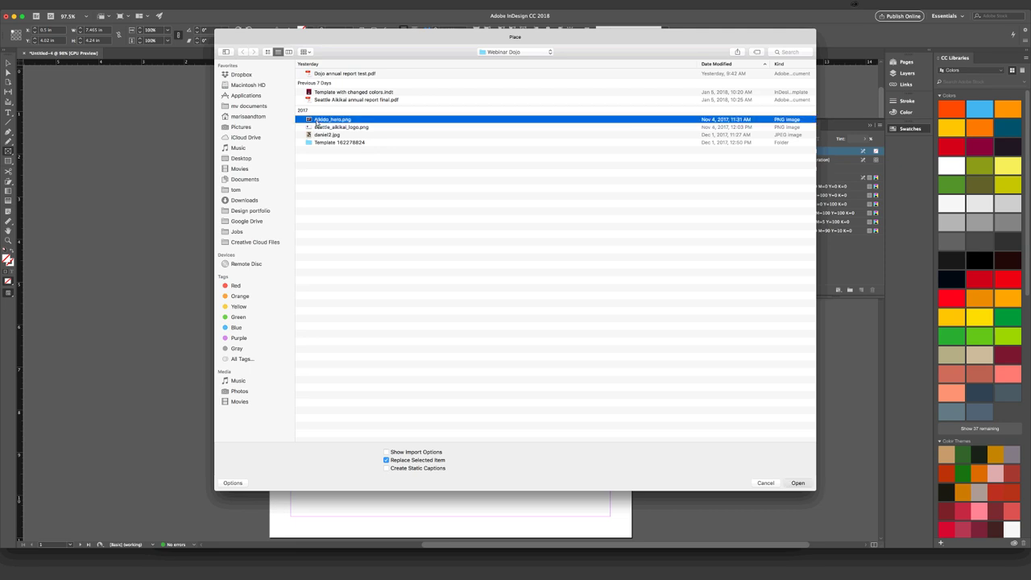
double_click(315, 121)
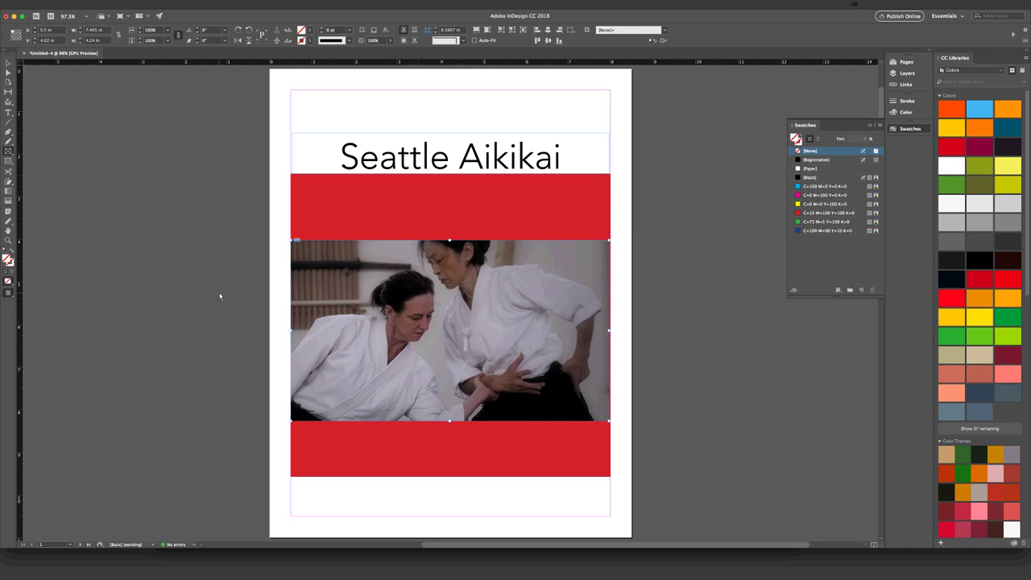
Step: Fit the placed photo's content proportionally to its frame, then deselect and reselect the frame
click(8, 62)
right_click(508, 367)
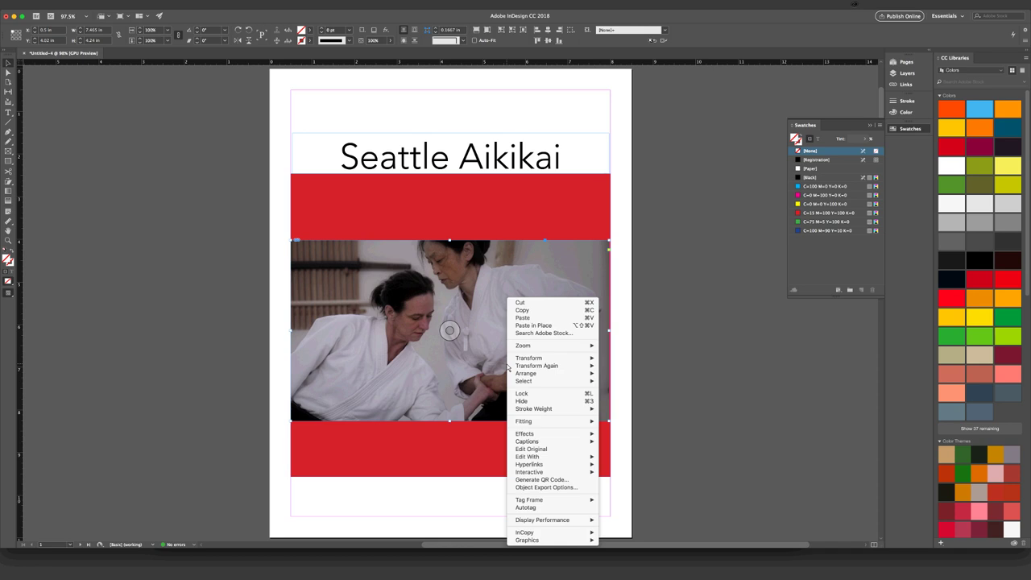
mouse_move(531, 426)
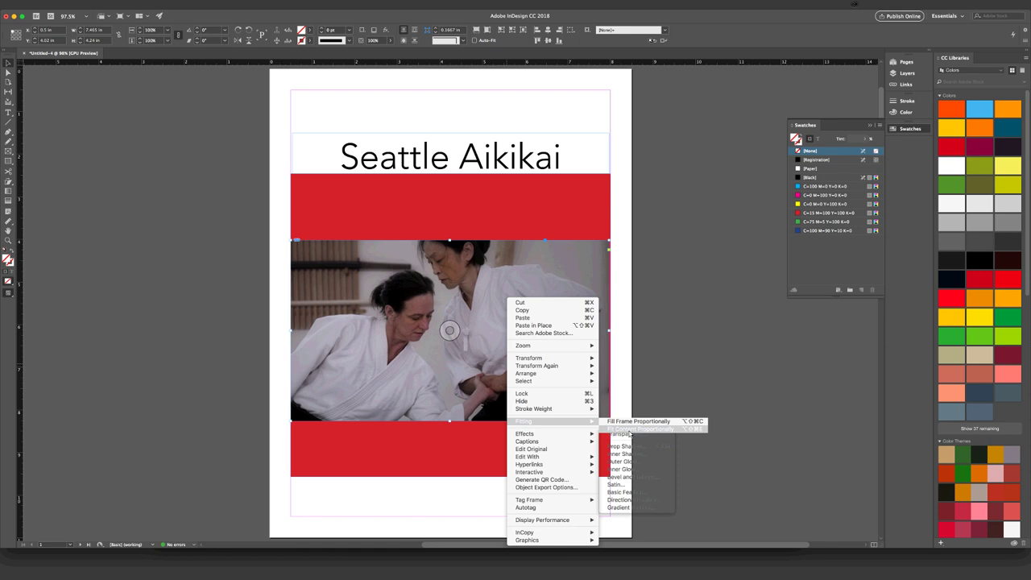
click(630, 432)
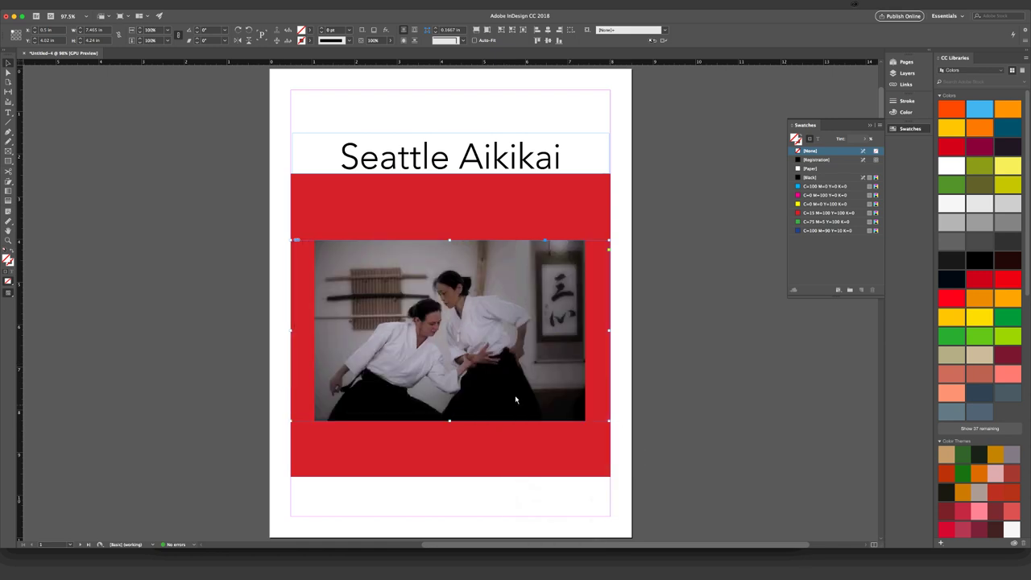
click(204, 267)
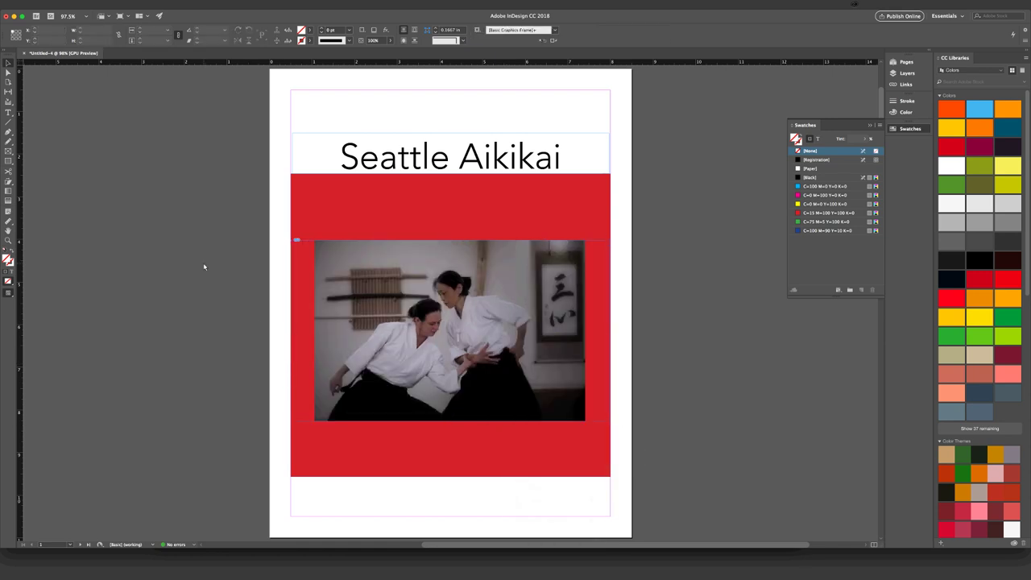
click(344, 356)
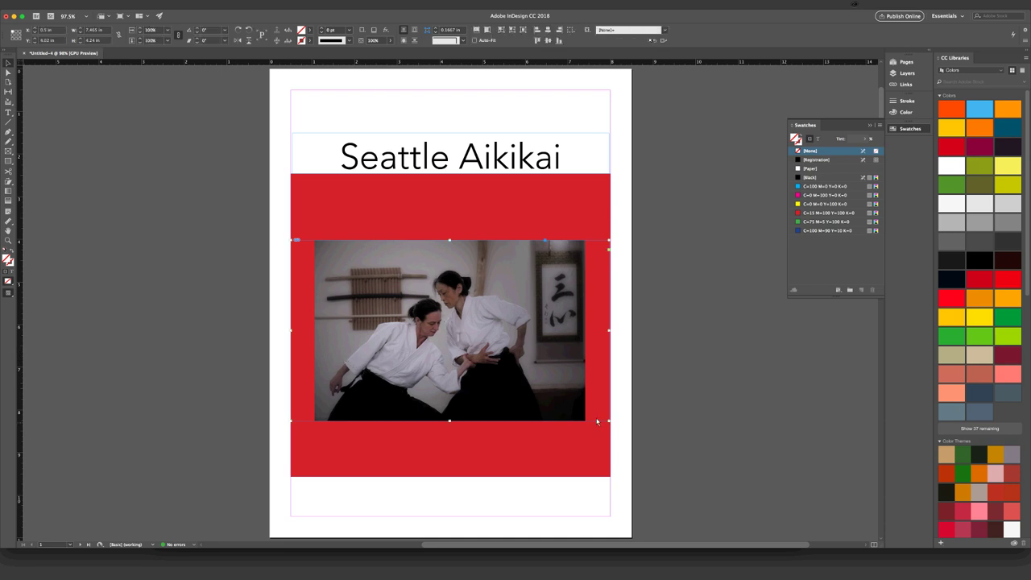
Step: Fit the image frame to the placed photo's content so the frame matches the picture's edges
right_click(500, 380)
mouse_move(568, 423)
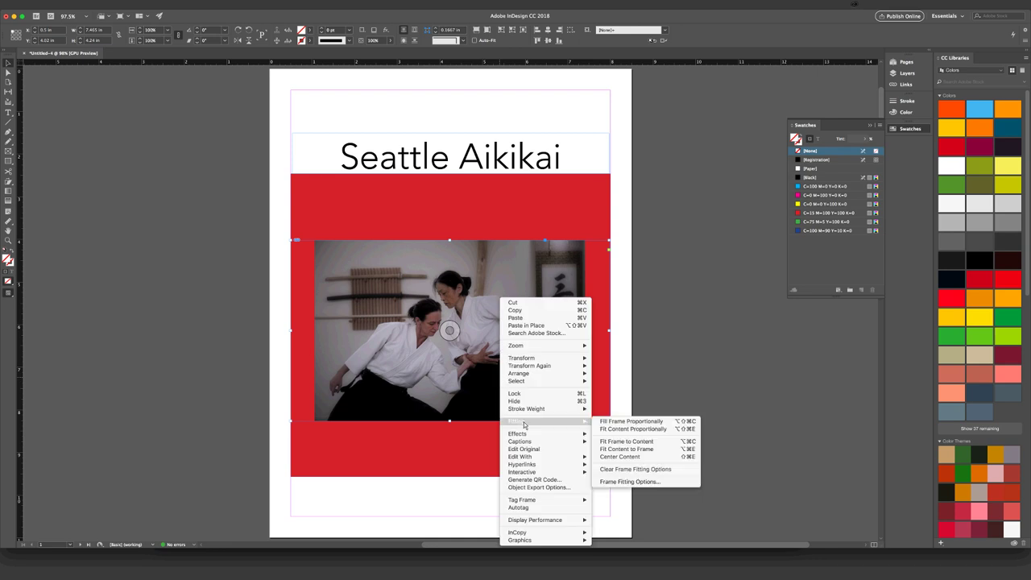
click(612, 443)
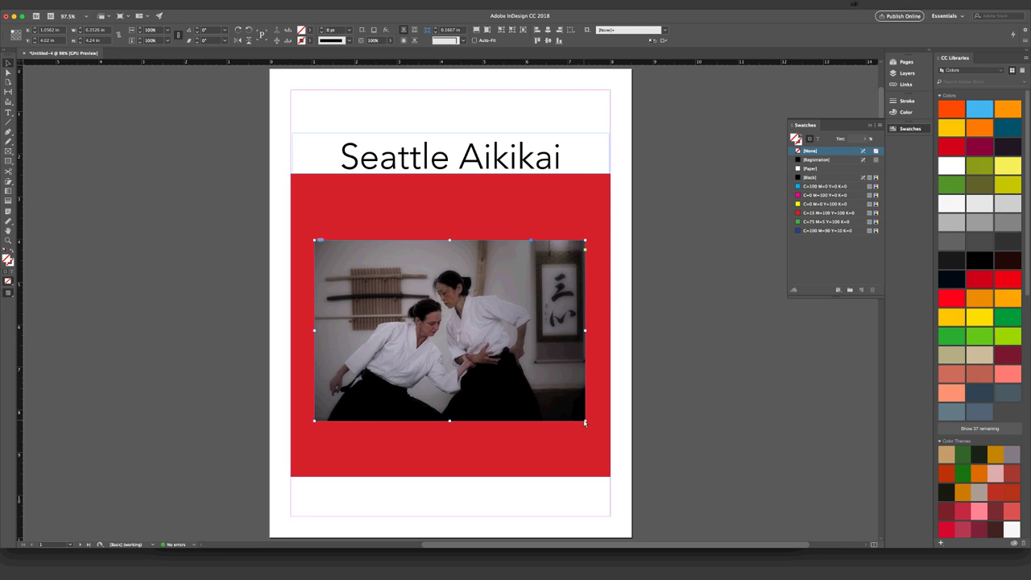
Step: Scale the photo together with its frame to about 7.5 by 5 in, spanning the page margins, and deselect it
drag(586, 423, 610, 439)
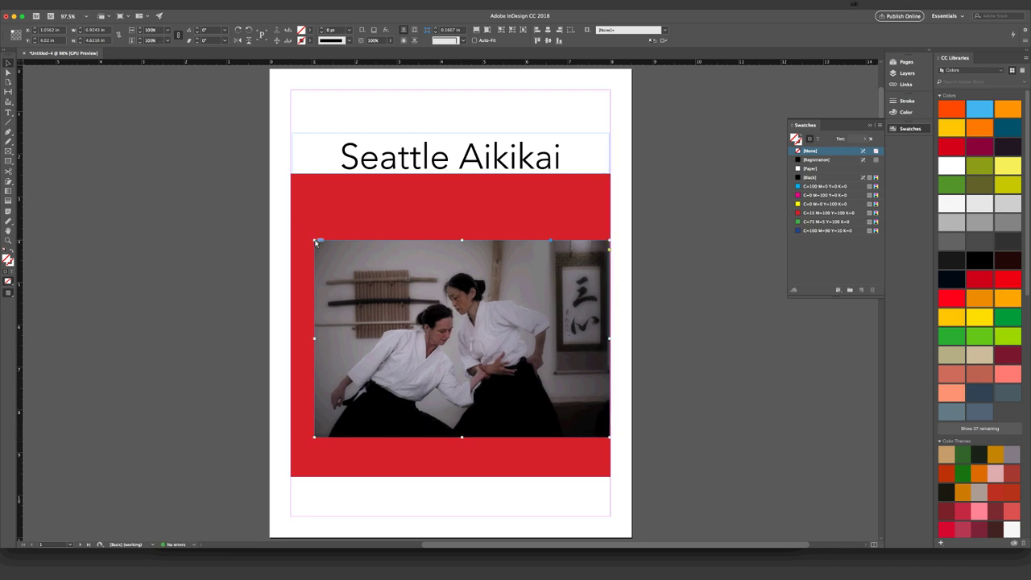
click(297, 229)
drag(294, 229, 292, 225)
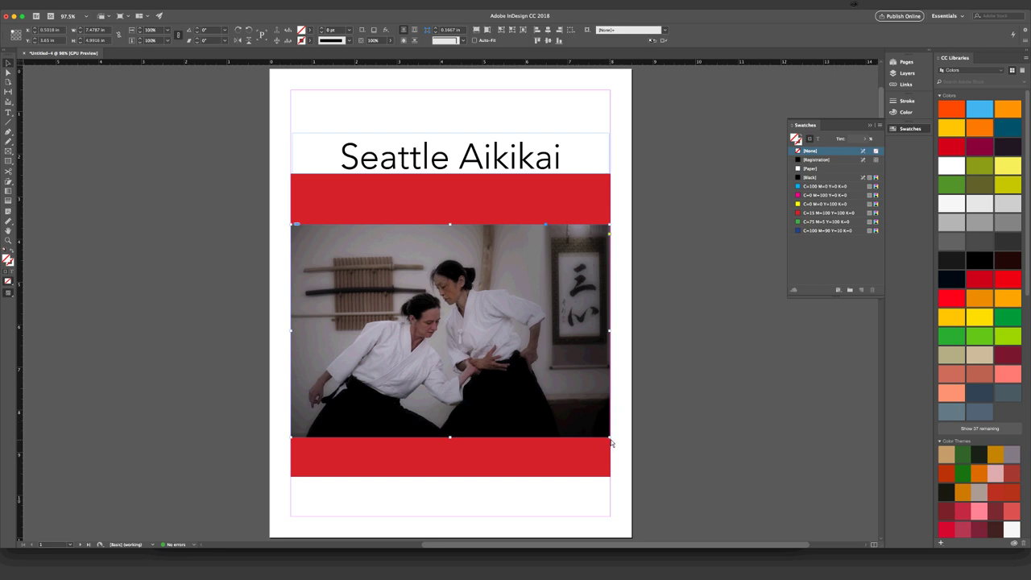
drag(612, 436, 610, 442)
click(621, 385)
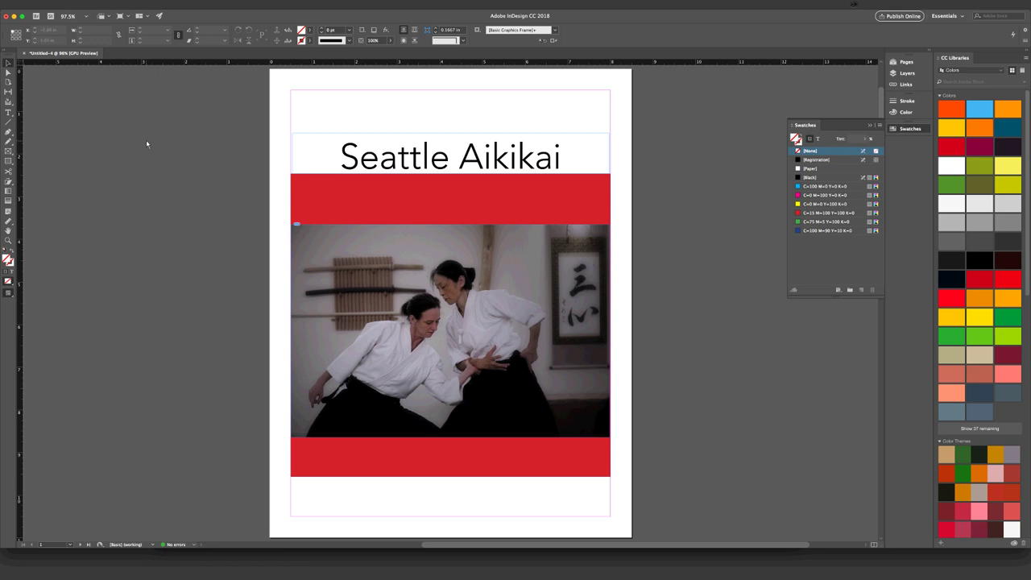
Step: Start a new document and browse the Print presets and templates
click(67, 6)
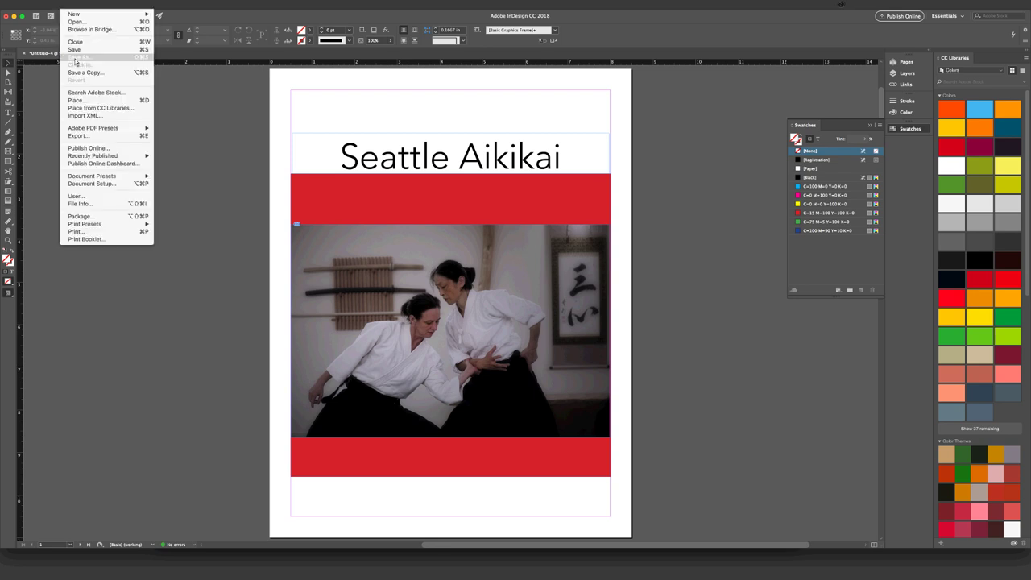
mouse_move(96, 14)
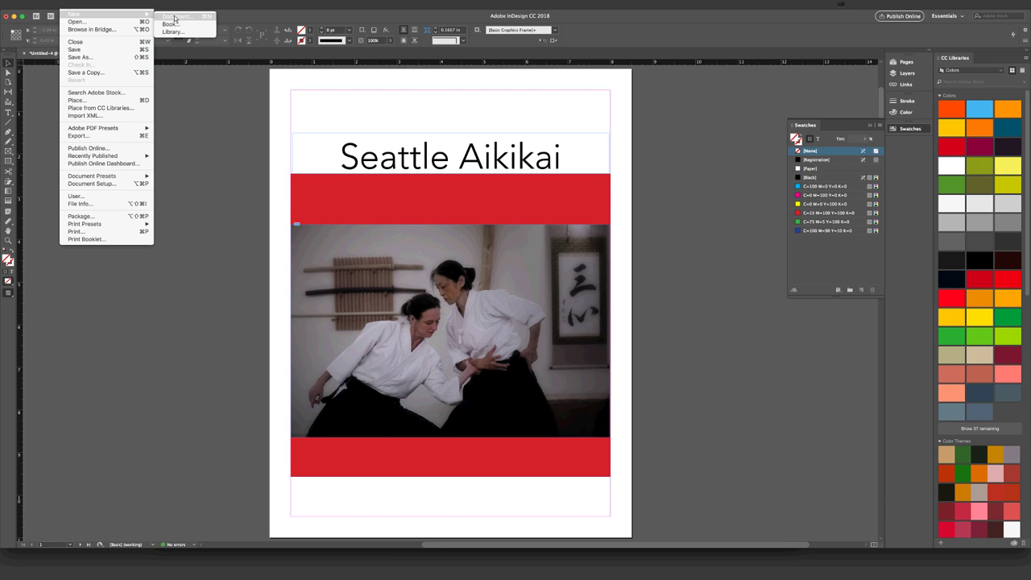
click(175, 18)
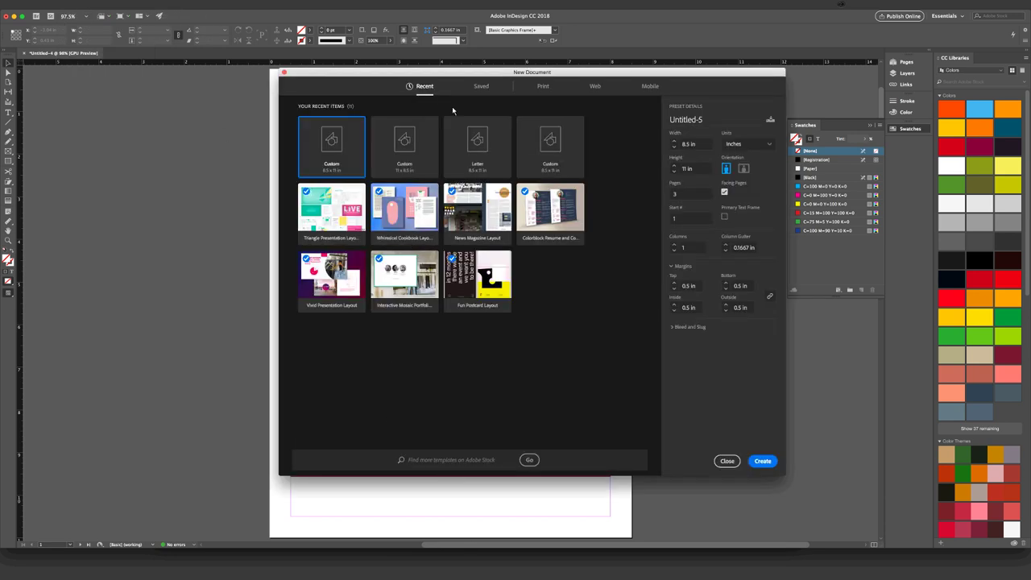
click(543, 89)
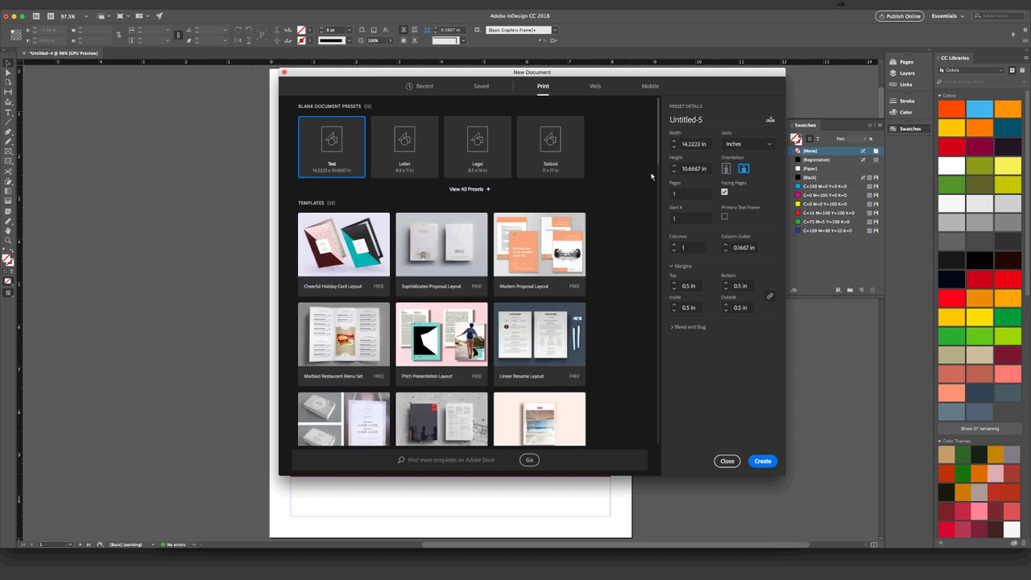
drag(660, 153, 649, 220)
scroll(649, 216, down, 3)
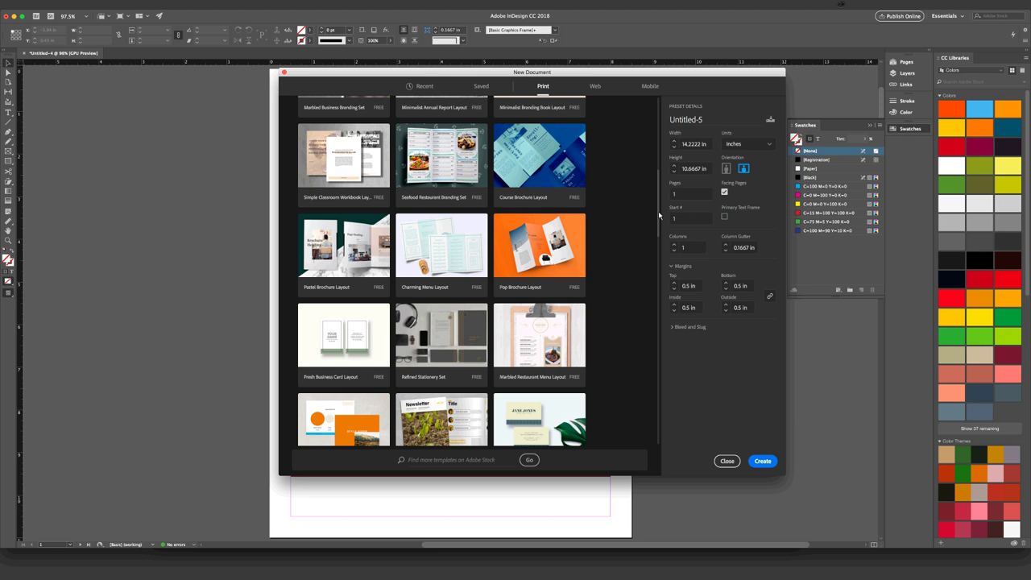
drag(658, 213, 658, 219)
scroll(658, 226, up, 1)
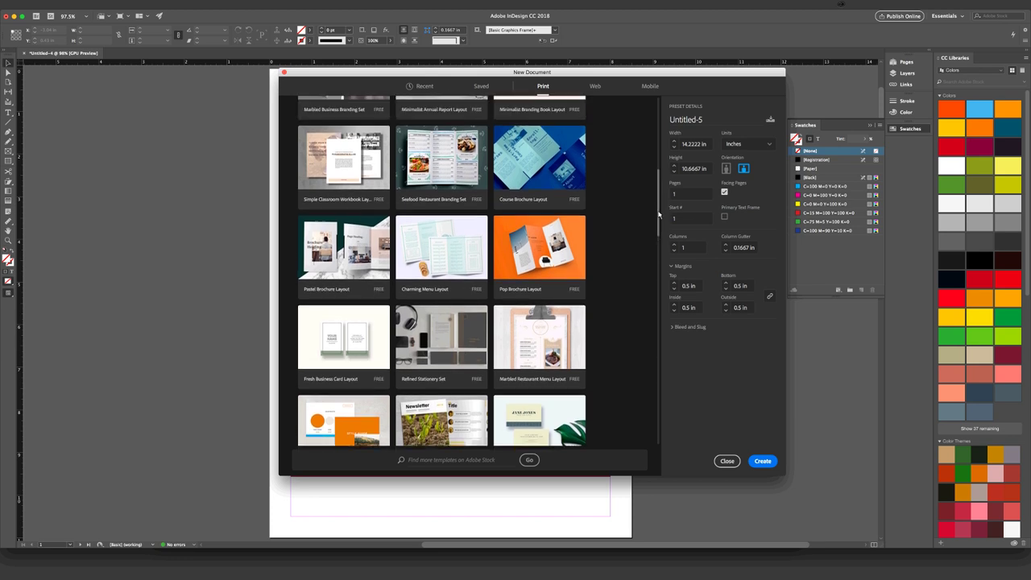
scroll(657, 231, down, 7)
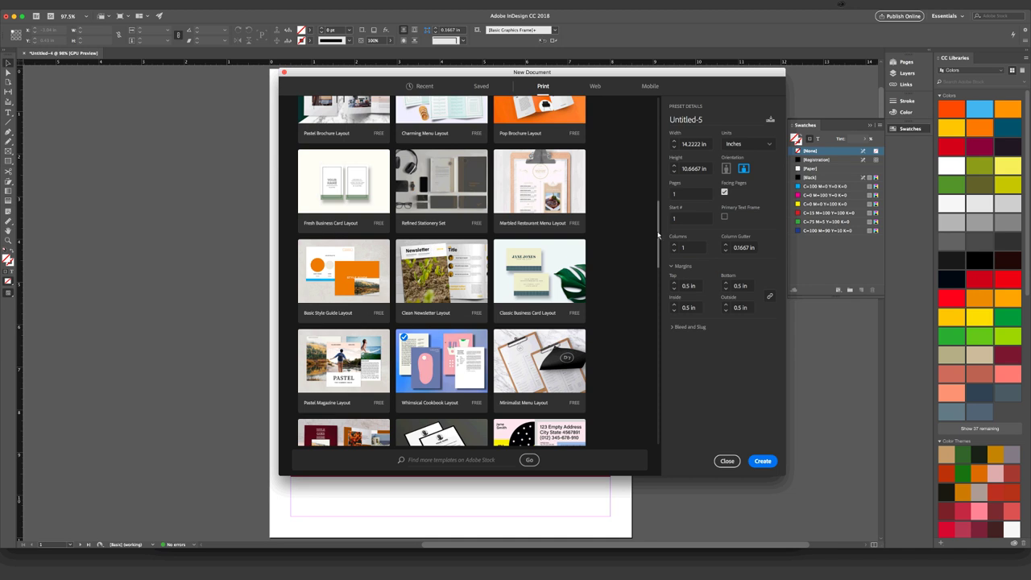
drag(659, 233, 658, 126)
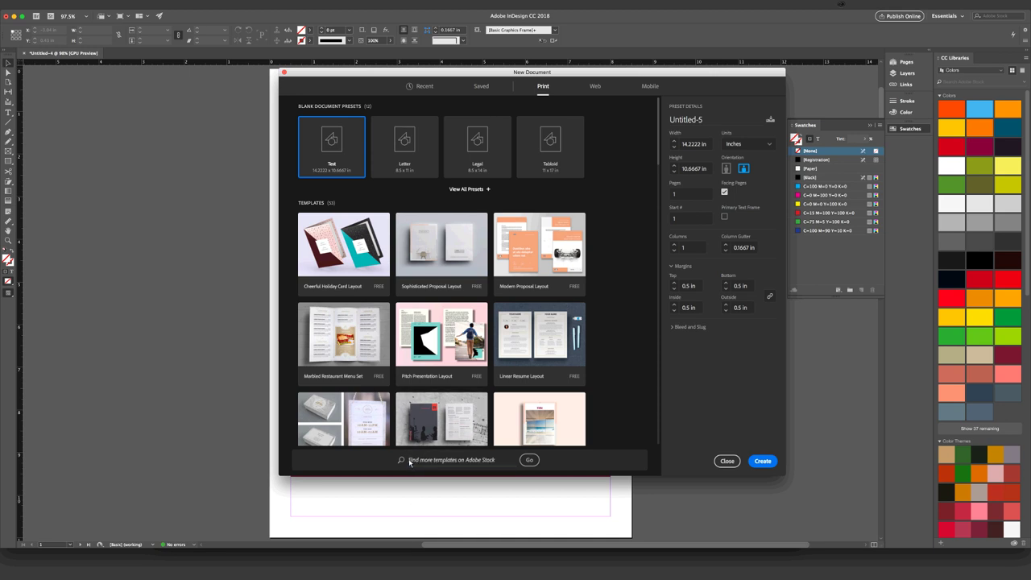
Step: Search Adobe Stock templates for "Annual report" and filter the results to all apps
click(409, 461)
text(Annual report)
click(529, 461)
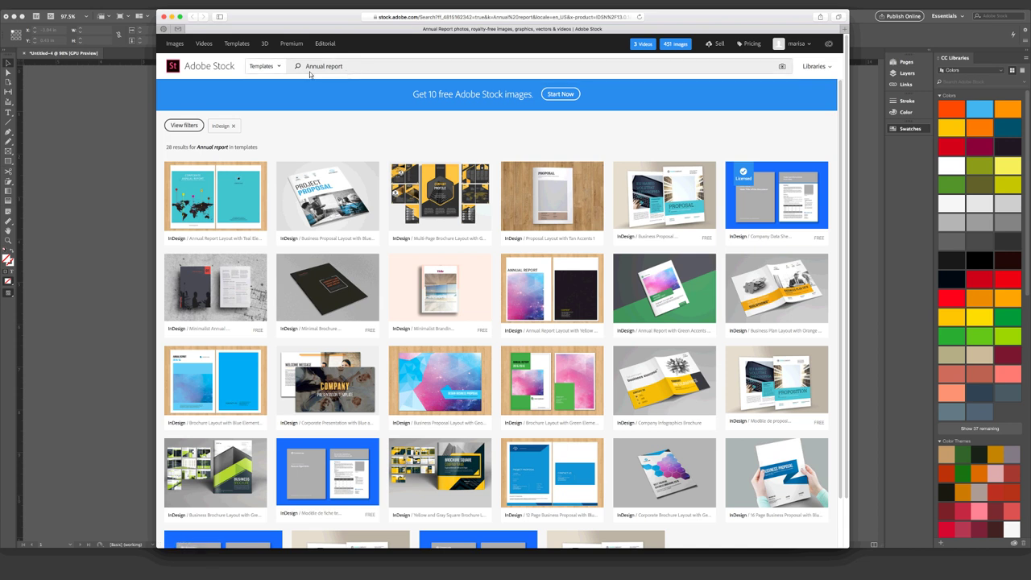
mouse_move(226, 208)
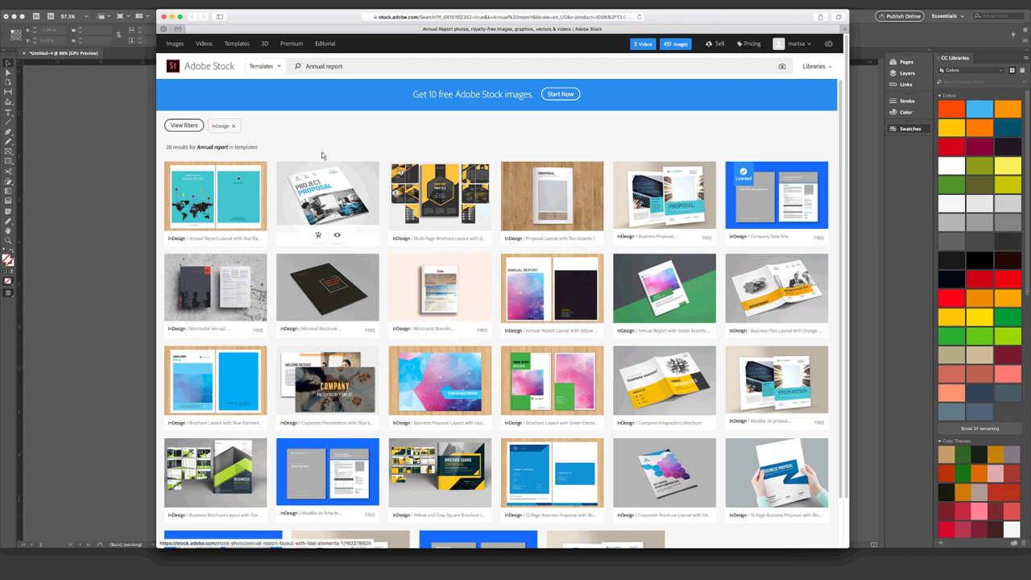
mouse_move(557, 377)
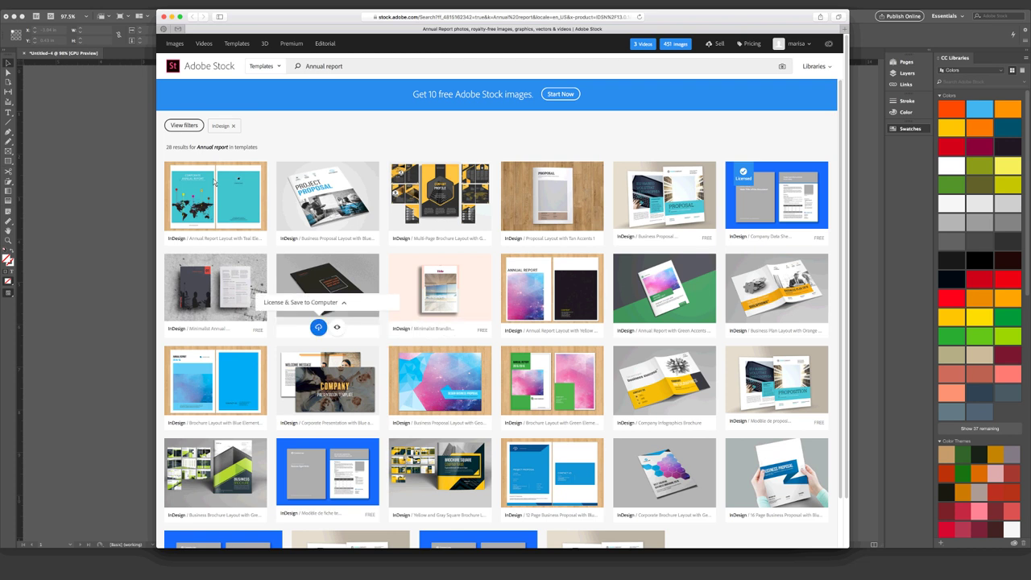
click(181, 126)
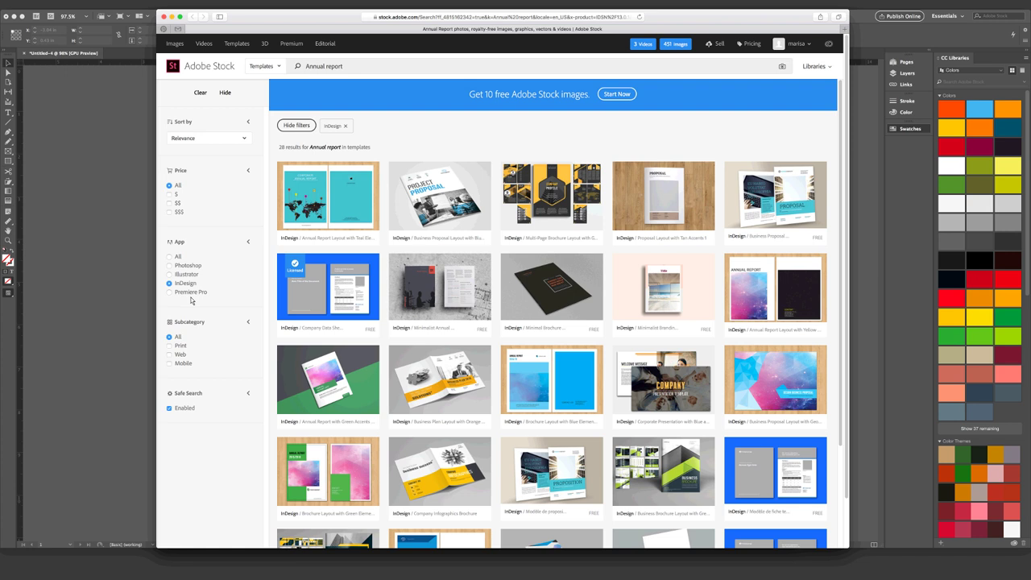
click(170, 257)
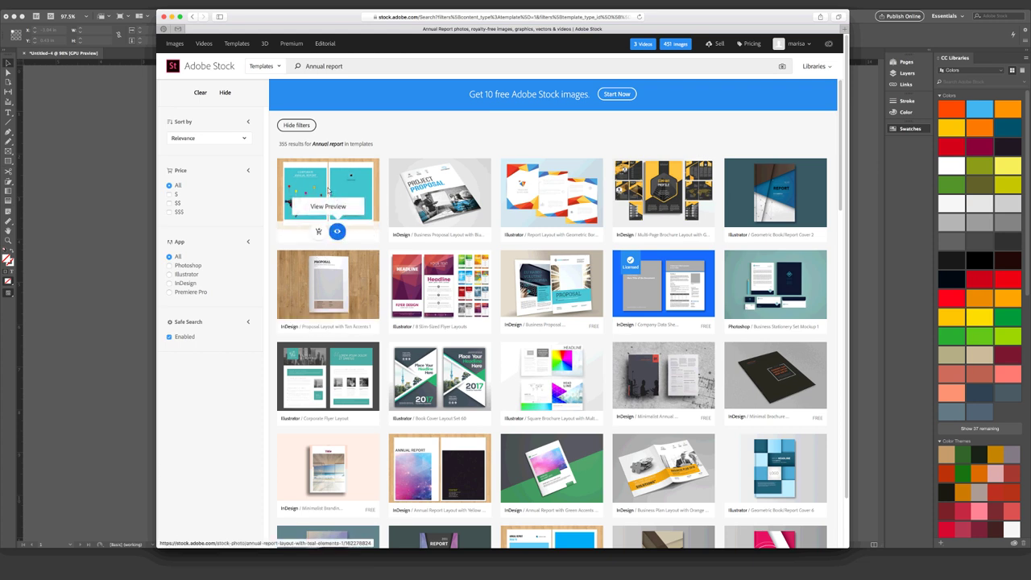
Step: Preview the Annual Report Layout with Teal Elements 1 template, look through its page layouts, and close the preview
scroll(328, 191, down, 2)
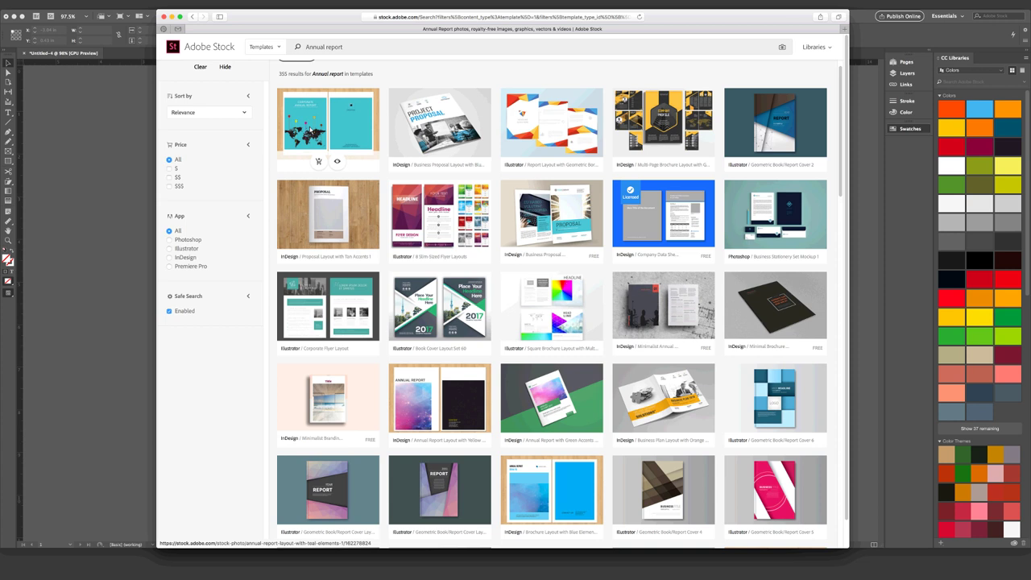
click(336, 161)
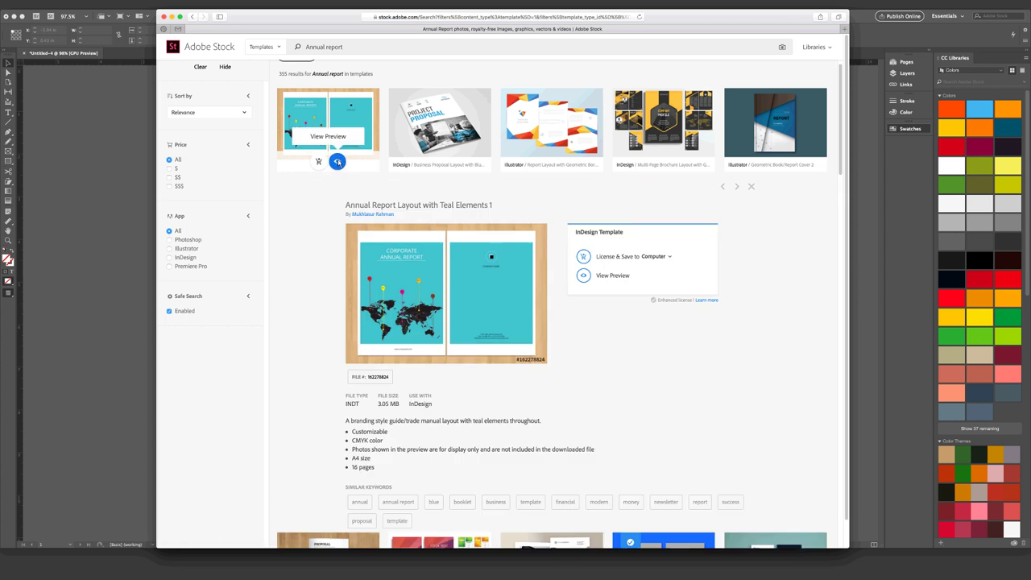
click(338, 162)
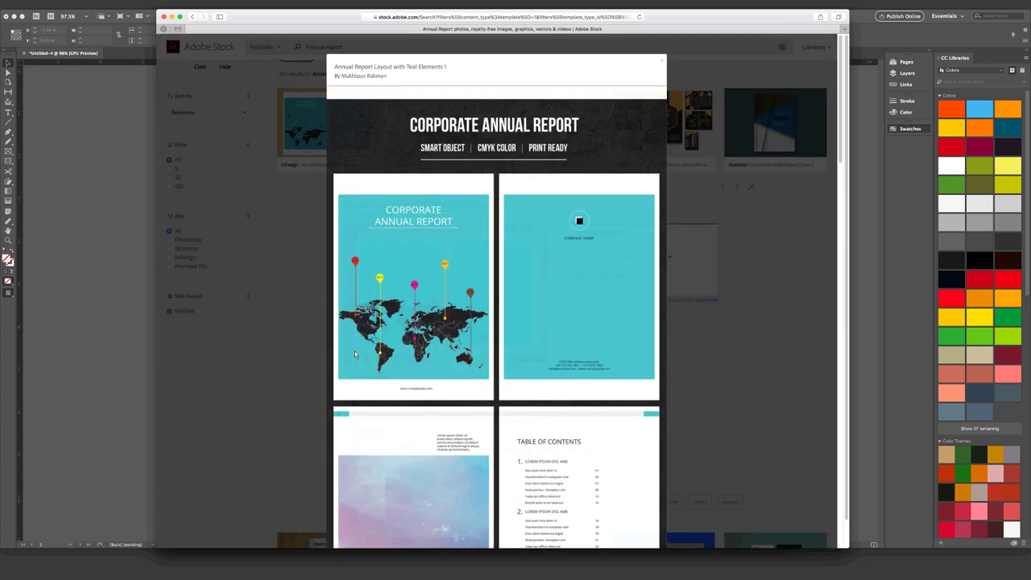
scroll(749, 384, down, 8)
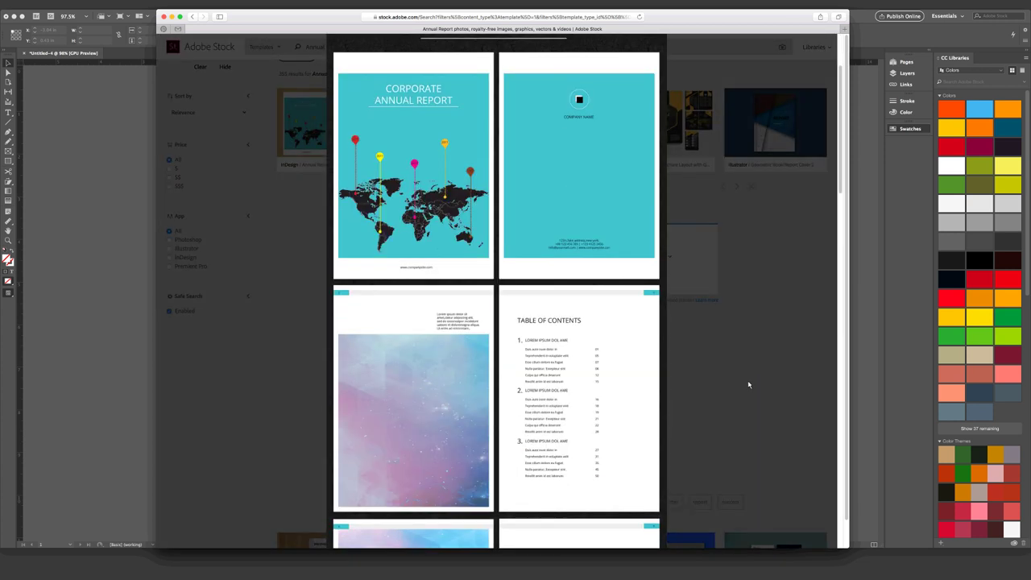
scroll(748, 384, down, 10)
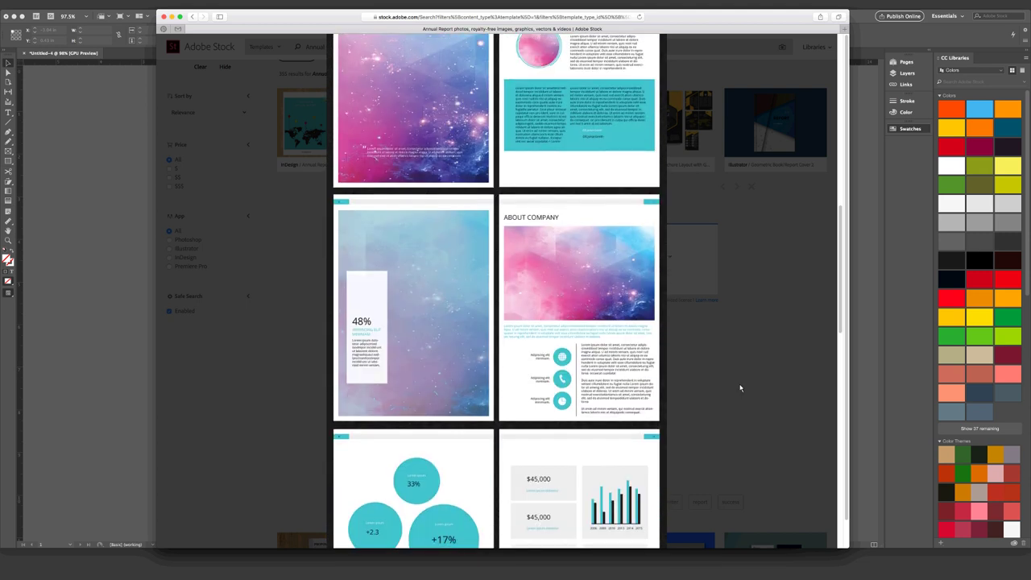
scroll(741, 388, down, 6)
scroll(741, 388, down, 3)
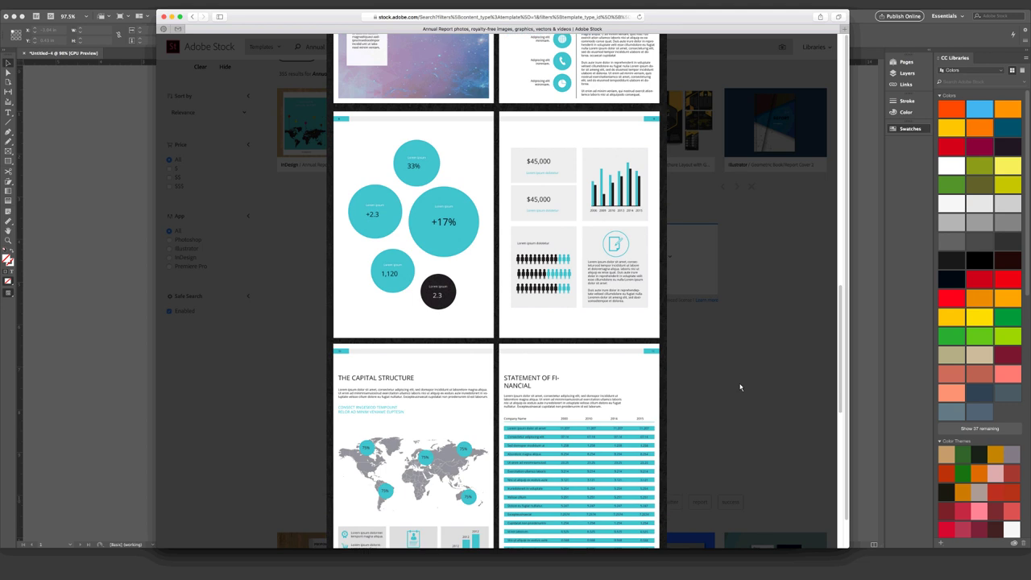
scroll(740, 387, down, 9)
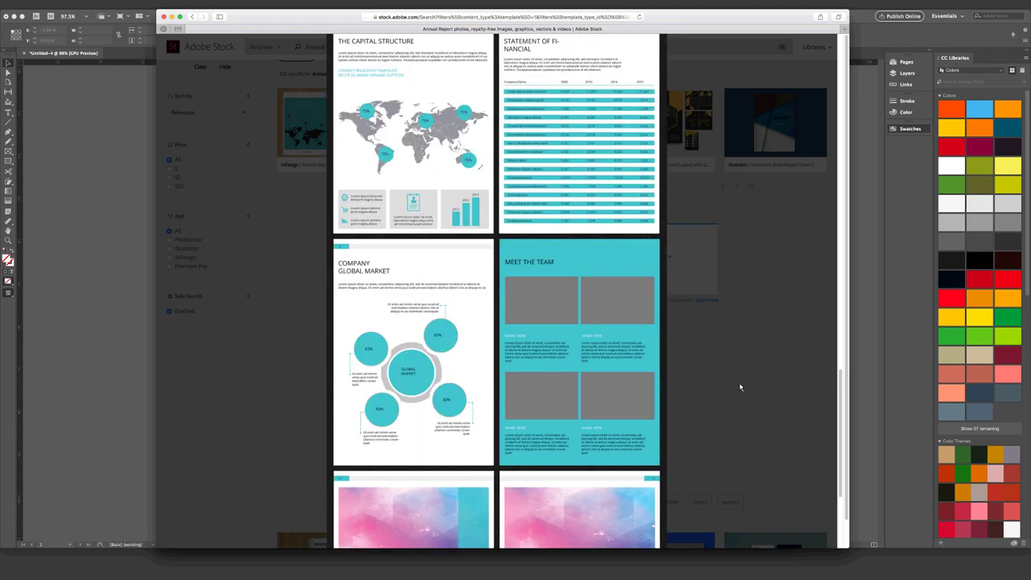
scroll(741, 387, down, 6)
scroll(739, 382, up, 3)
scroll(738, 382, down, 1)
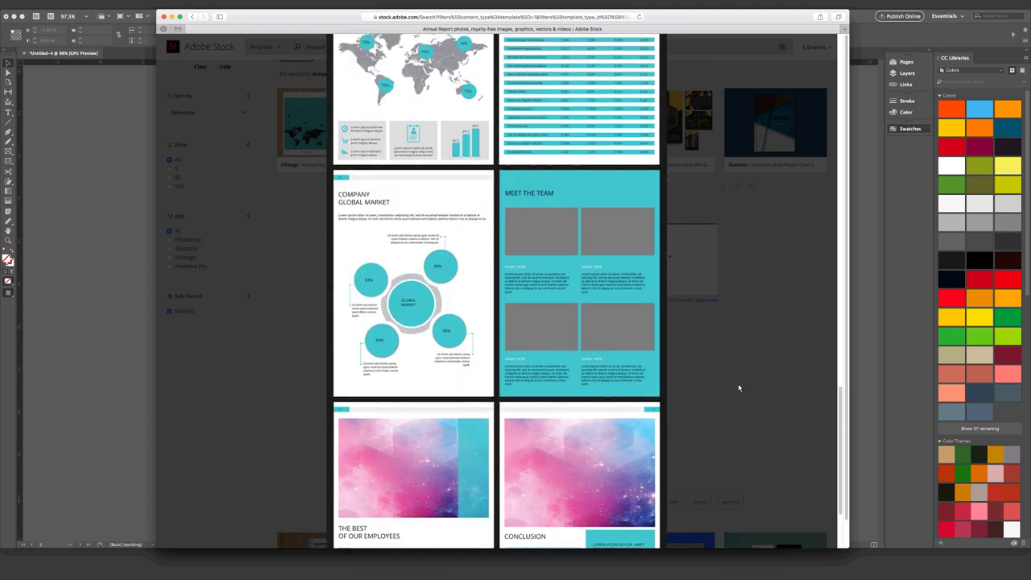
scroll(739, 382, up, 20)
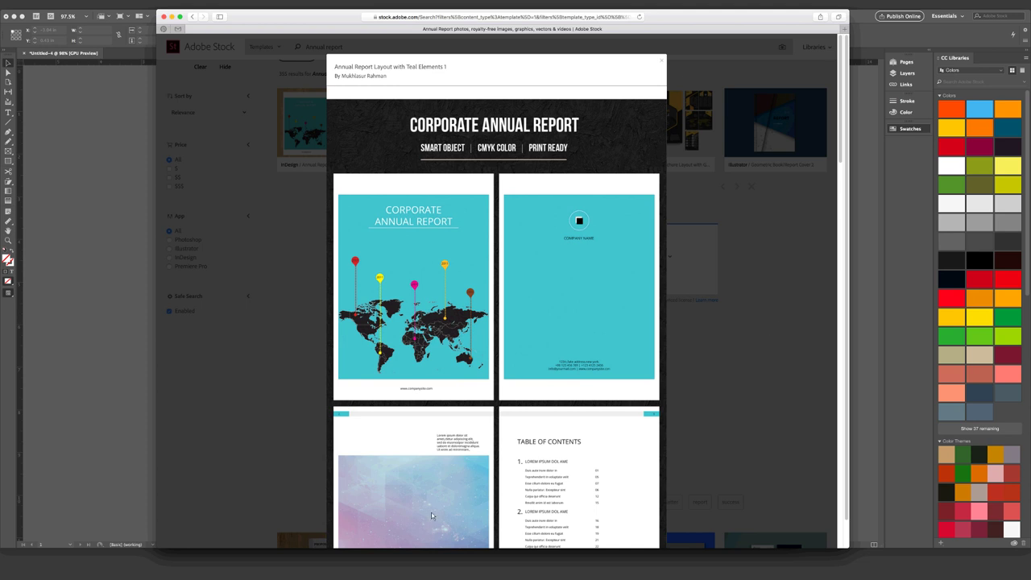
scroll(400, 525, down, 2)
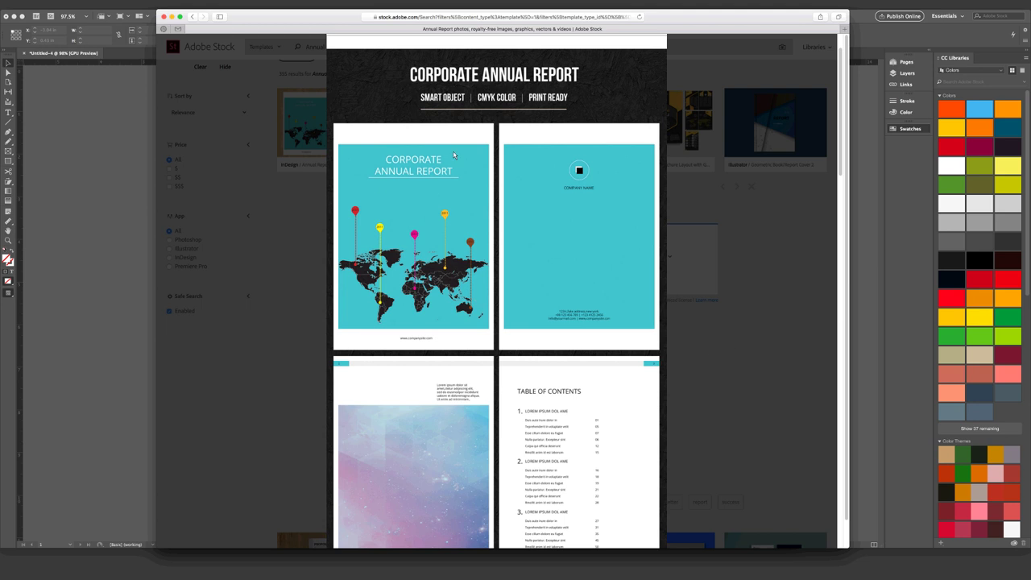
scroll(685, 37, up, 2)
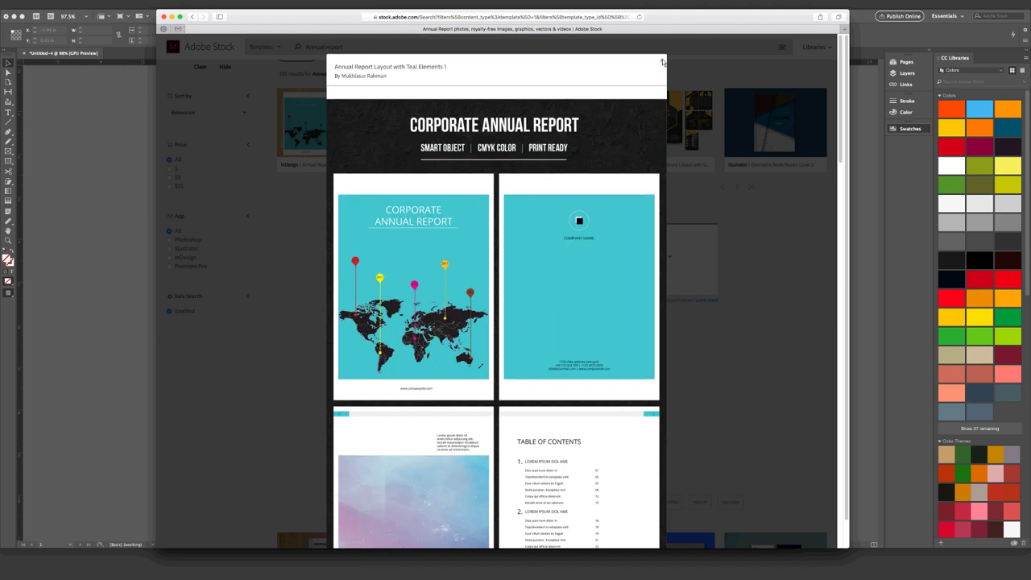
click(662, 62)
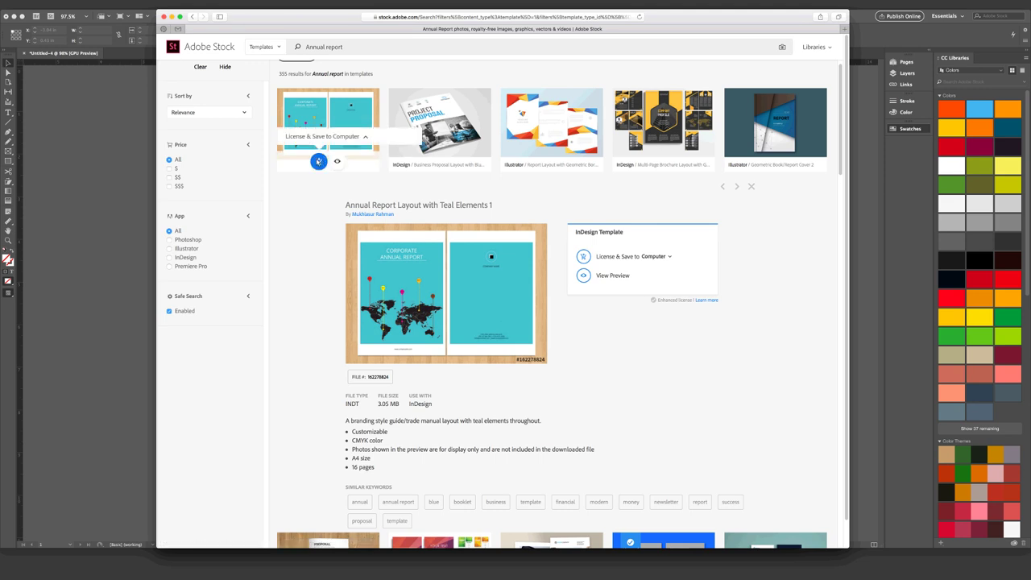
Step: Review the teal annual report template's details, return to InDesign, and close the New Document window without creating a document
scroll(341, 121, up, 3)
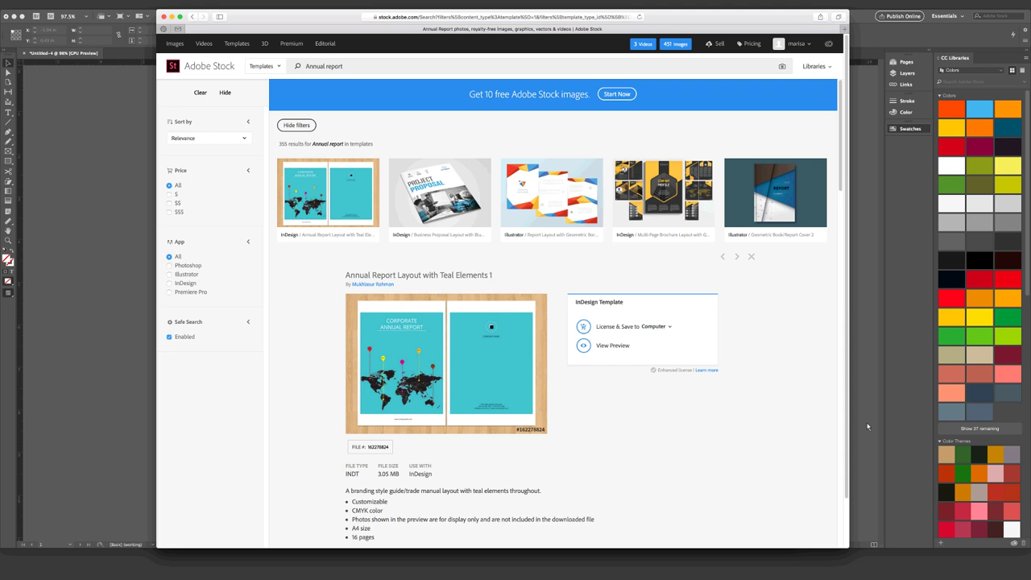
mouse_move(414, 368)
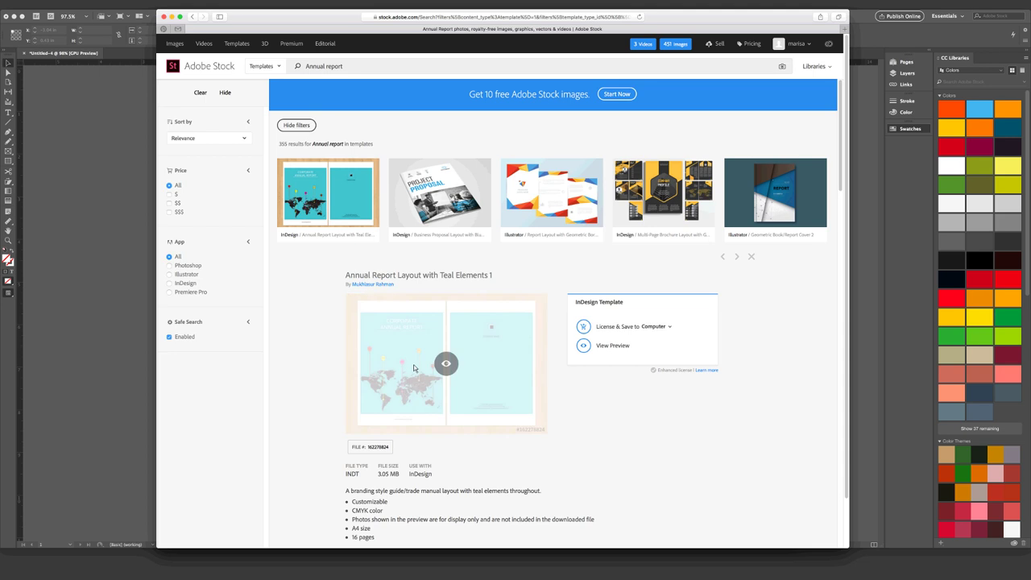
click(872, 439)
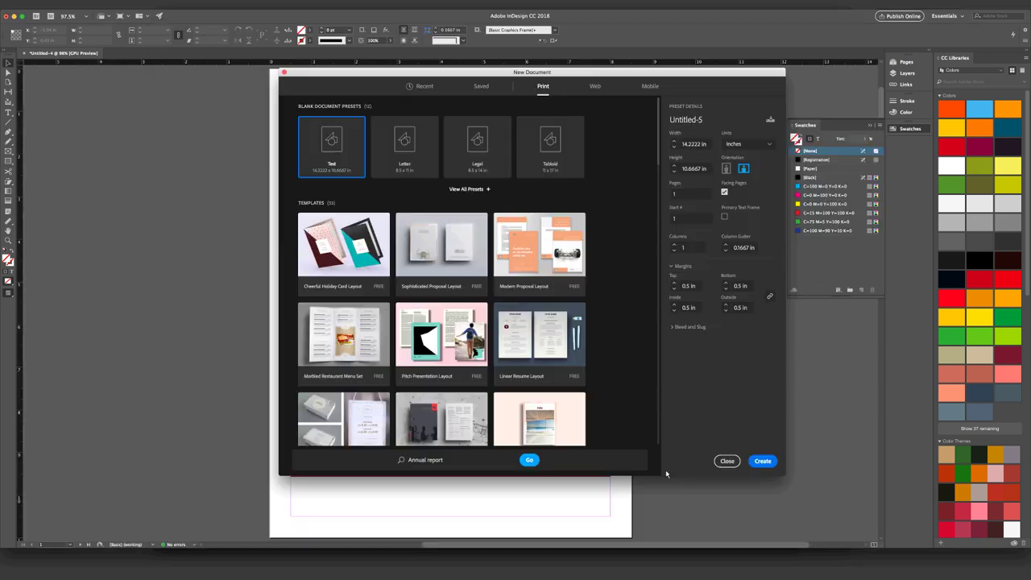
click(728, 462)
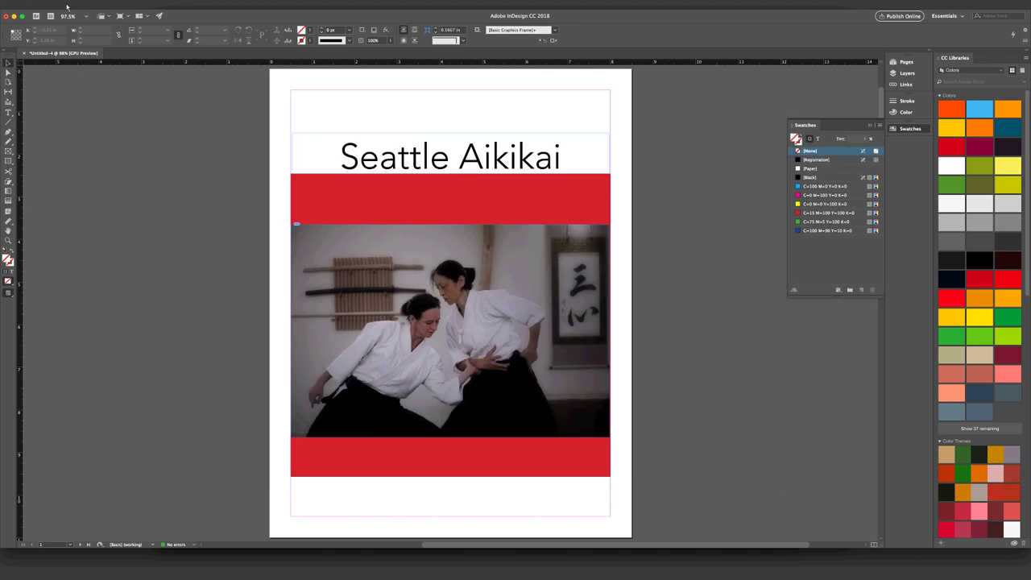
Step: Open the InDesign template file "Template with changed colors.indt" from the Webinar Dojo folder
click(67, 6)
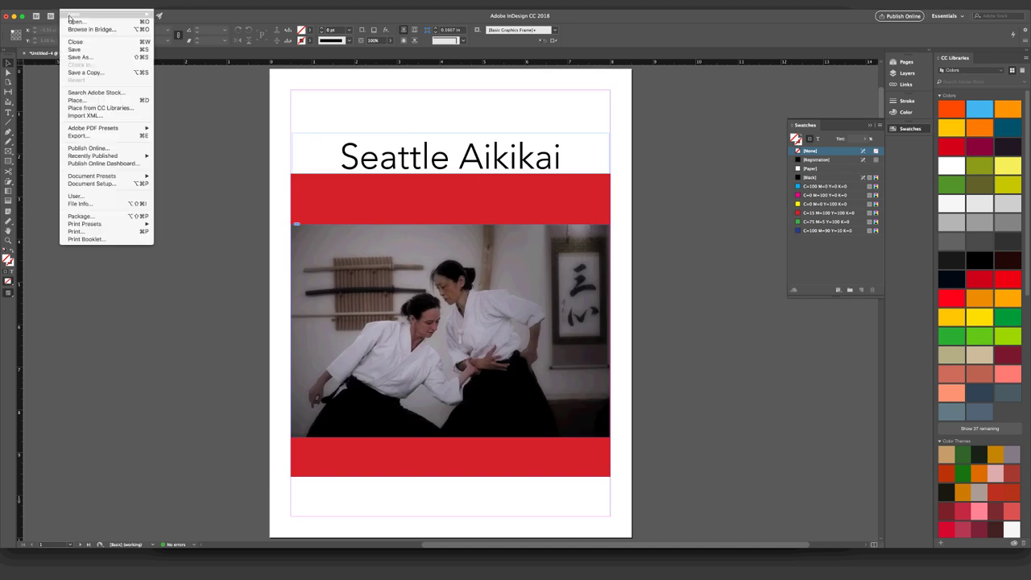
mouse_move(105, 18)
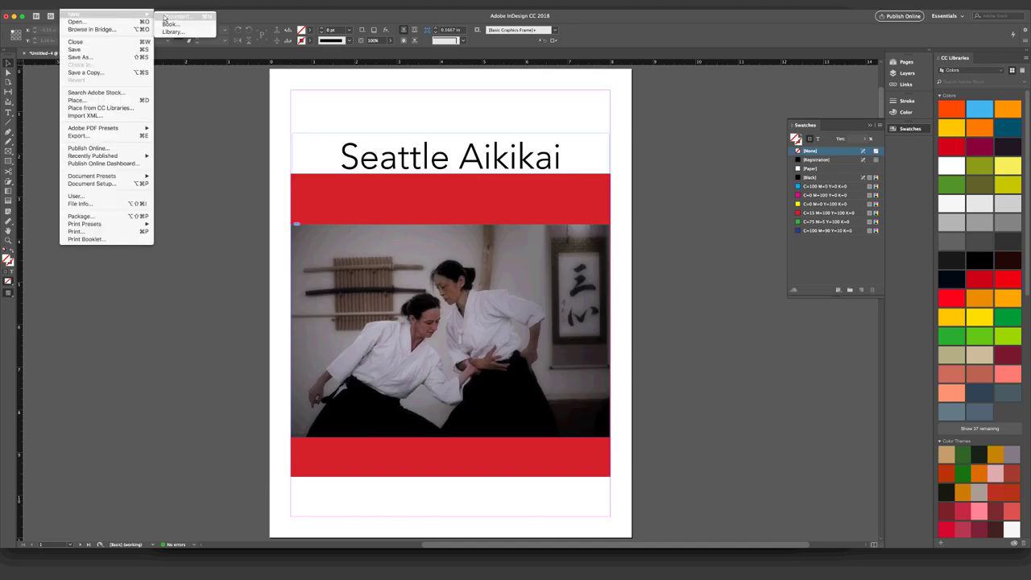
click(79, 23)
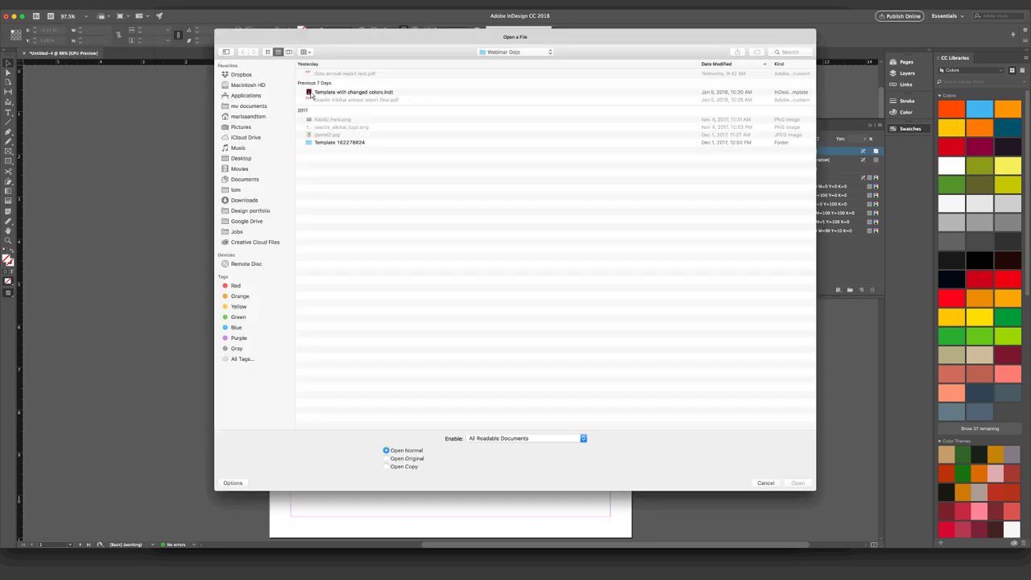
click(311, 92)
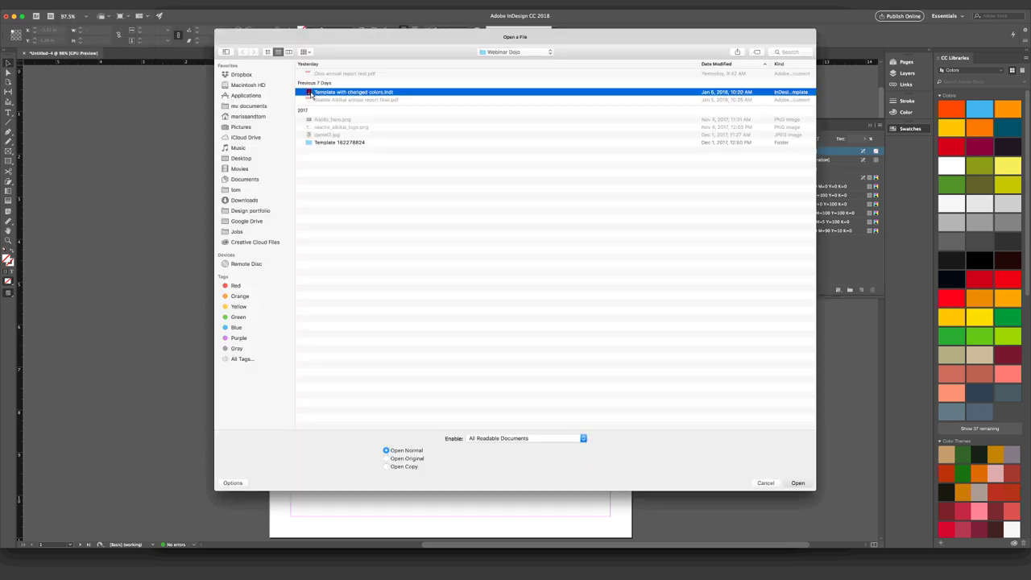
double_click(312, 94)
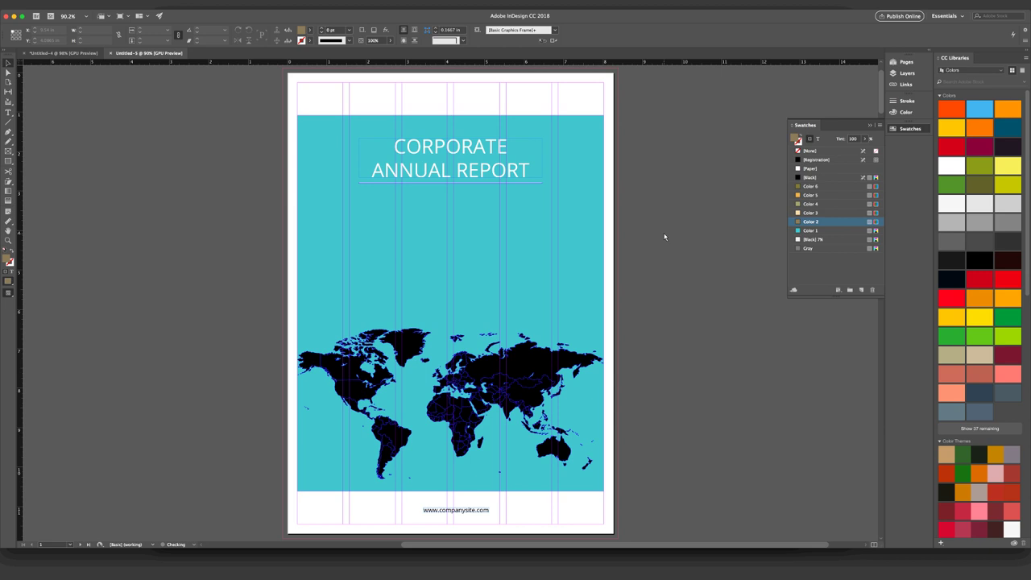
Step: Collapse the swatch list and look through the annual report template's pages, returning to the cover
click(908, 130)
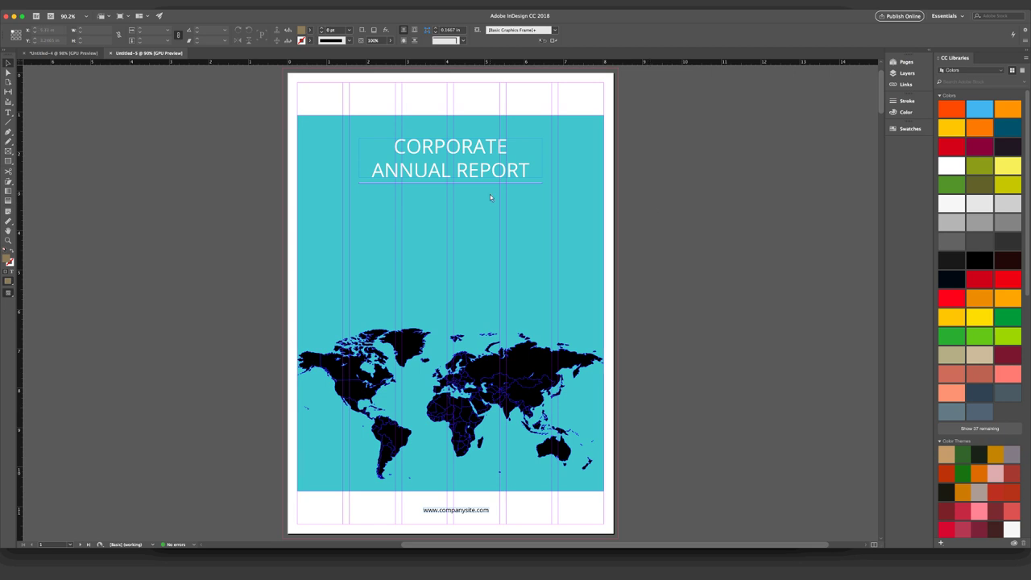
scroll(227, 251, down, 1)
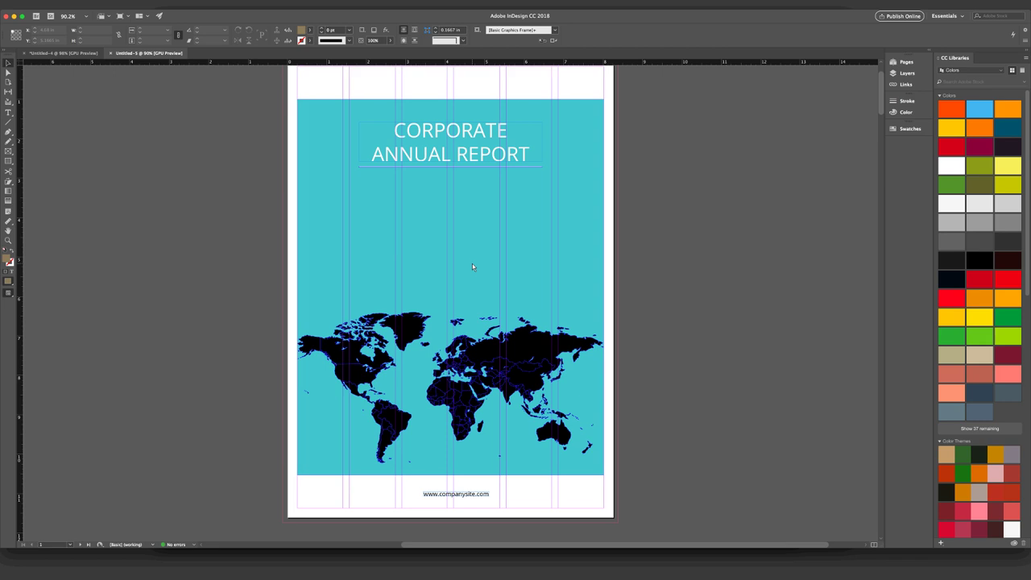
scroll(473, 266, down, 15)
scroll(473, 267, down, 20)
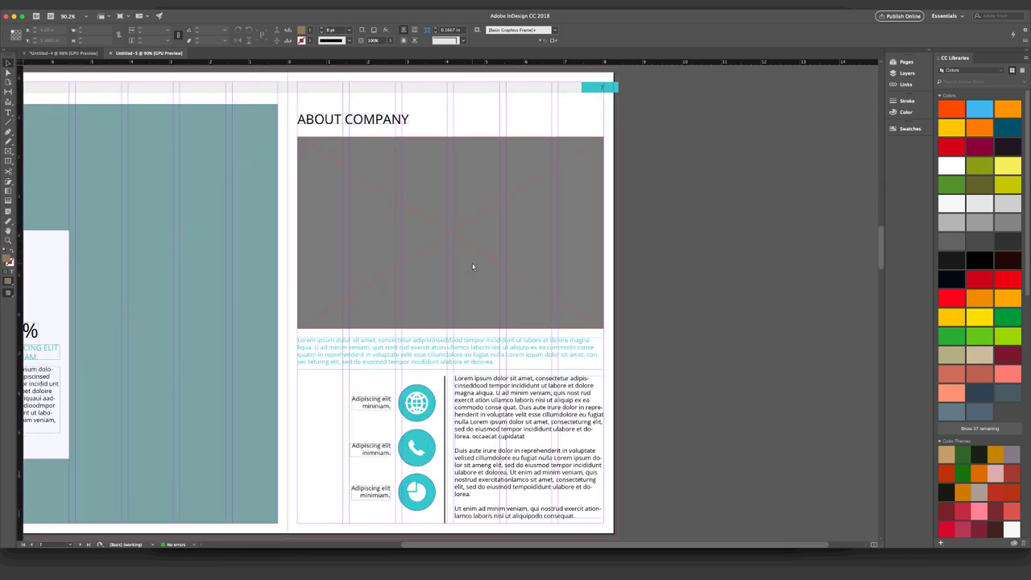
scroll(473, 267, down, 20)
scroll(473, 267, up, 10)
scroll(473, 268, up, 15)
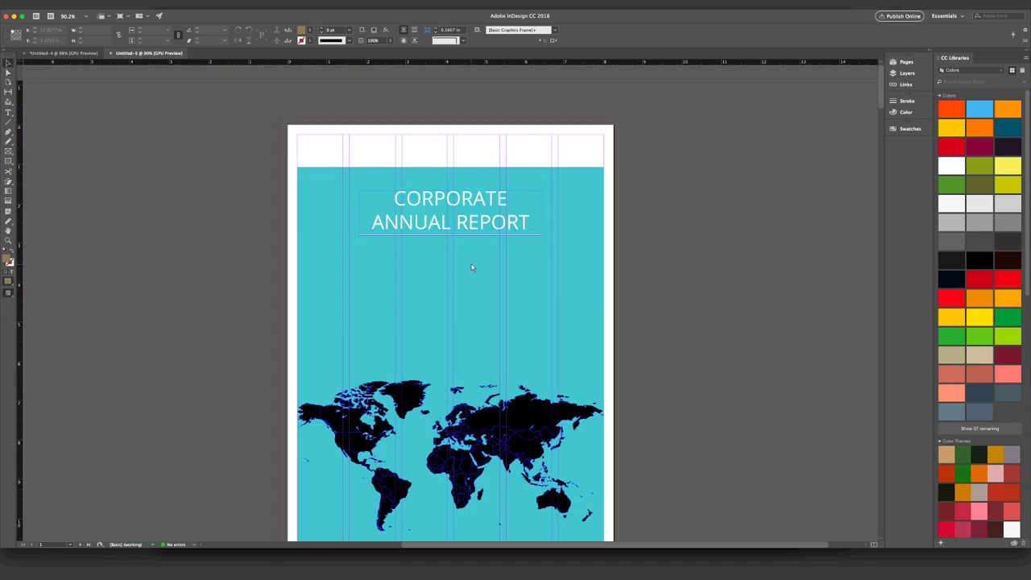
scroll(472, 267, down, 2)
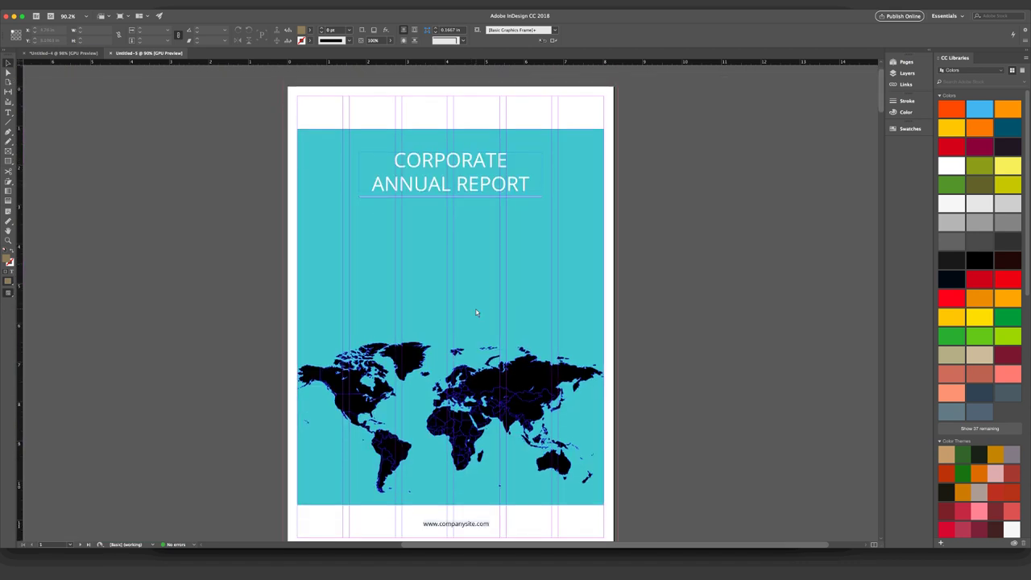
scroll(476, 313, down, 1)
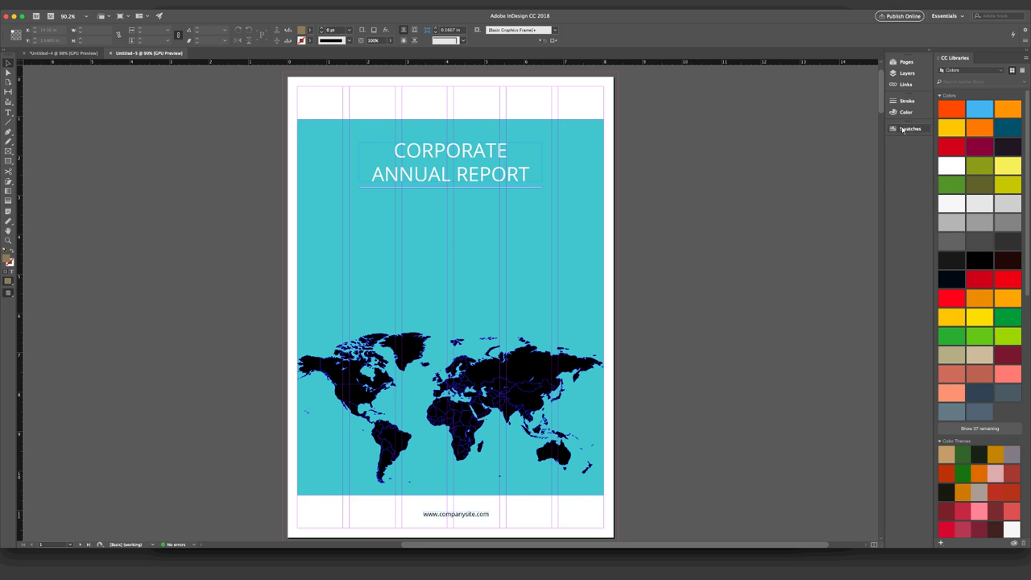
Step: Show the document's swatches and check which ones fill the cover background and the Welcome page's circular image frame
click(903, 130)
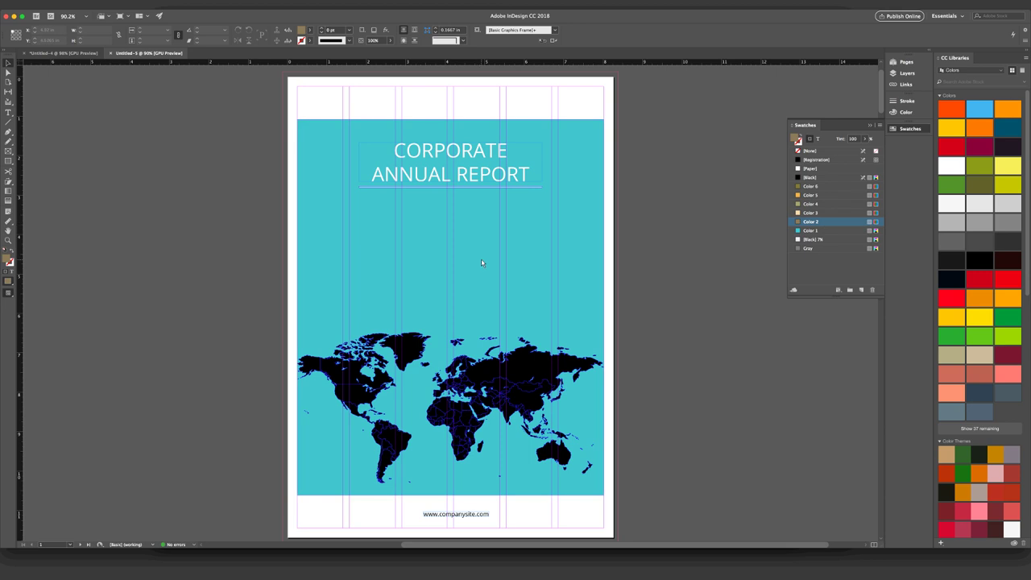
click(431, 264)
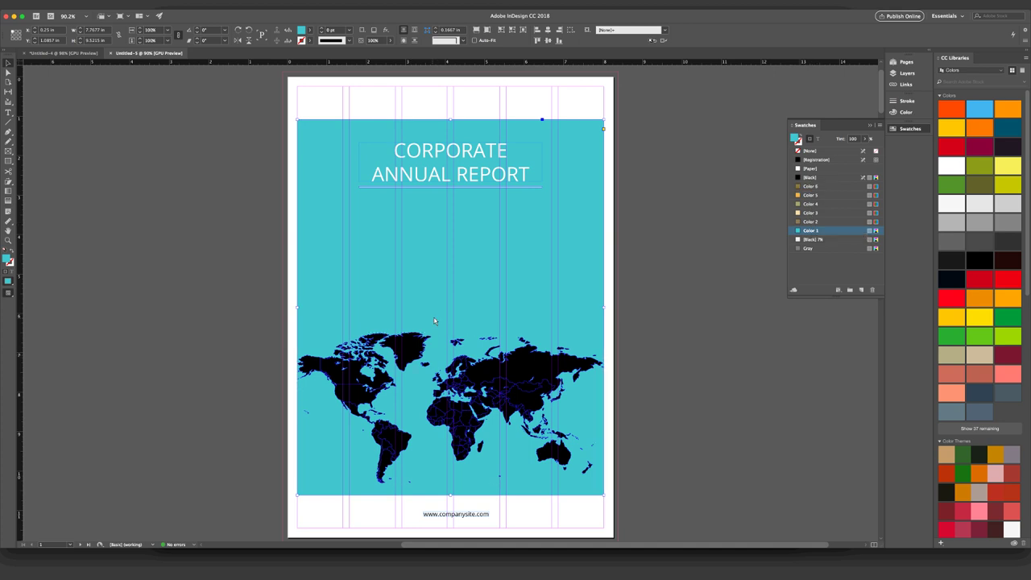
scroll(451, 314, down, 15)
scroll(435, 321, down, 5)
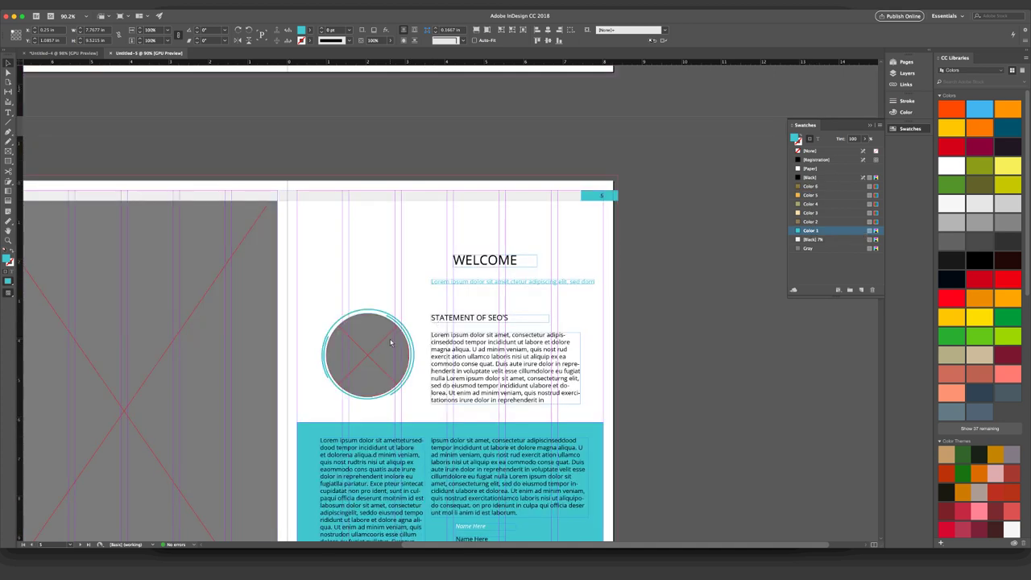
click(391, 342)
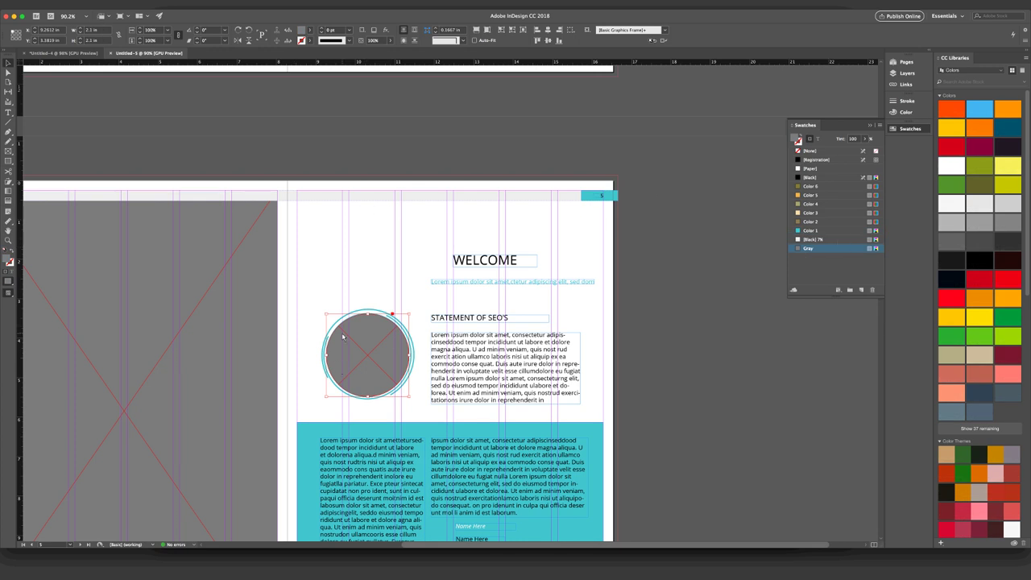
scroll(342, 337, up, 4)
scroll(342, 337, up, 10)
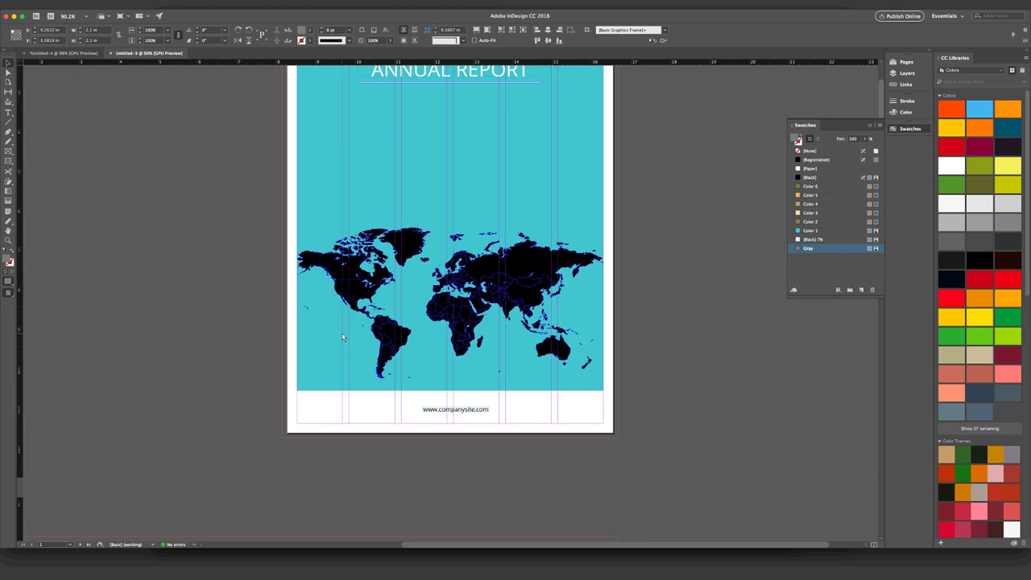
scroll(342, 337, up, 4)
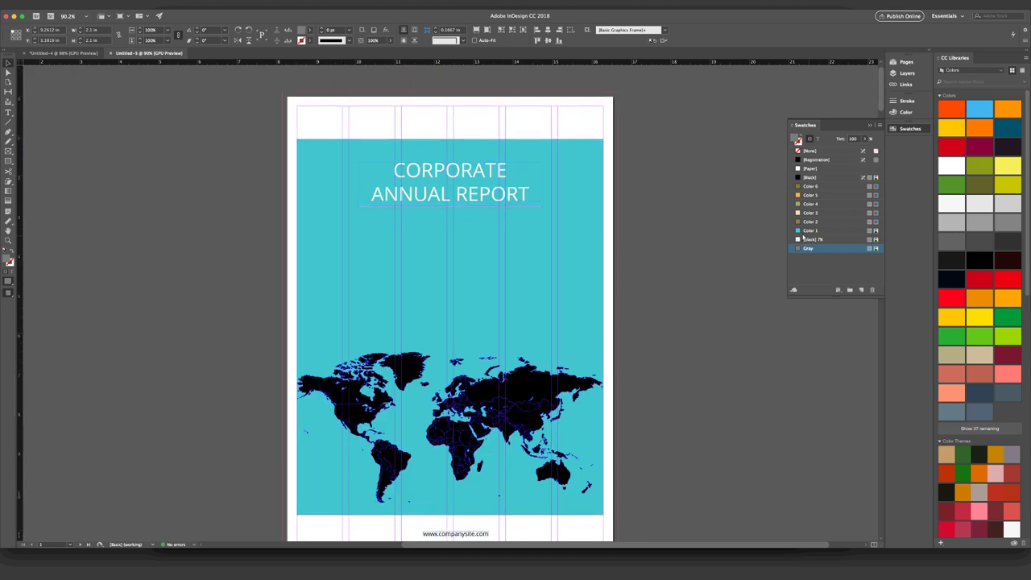
Step: Edit the Color 1 swatch and switch its color mode from CMYK to RGB
click(810, 231)
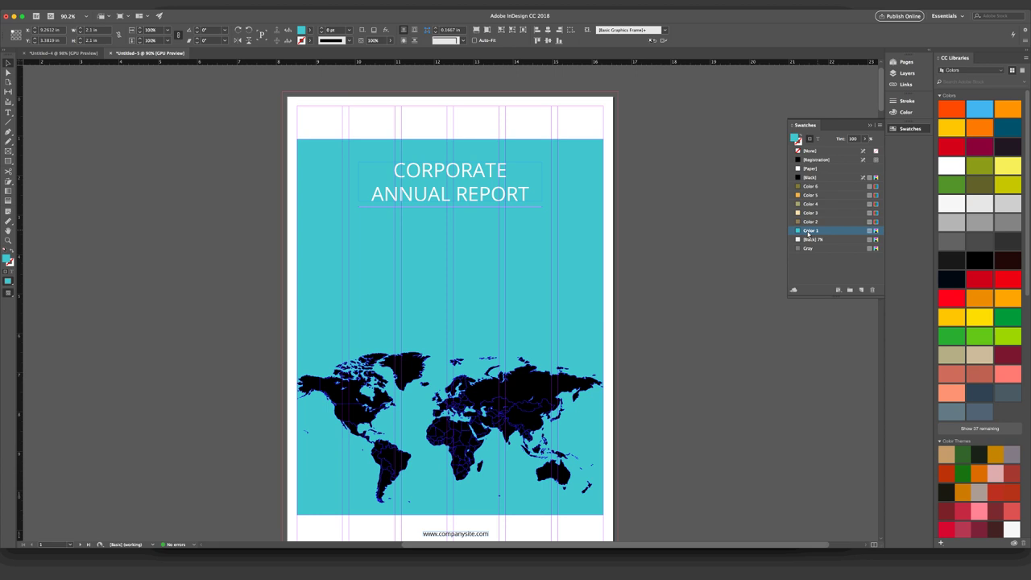
double_click(809, 233)
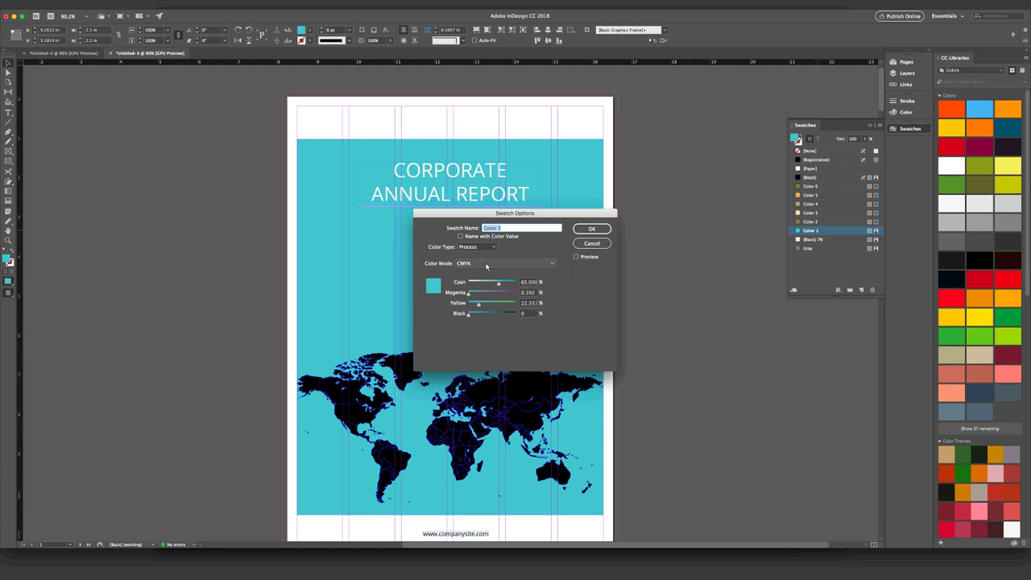
click(485, 265)
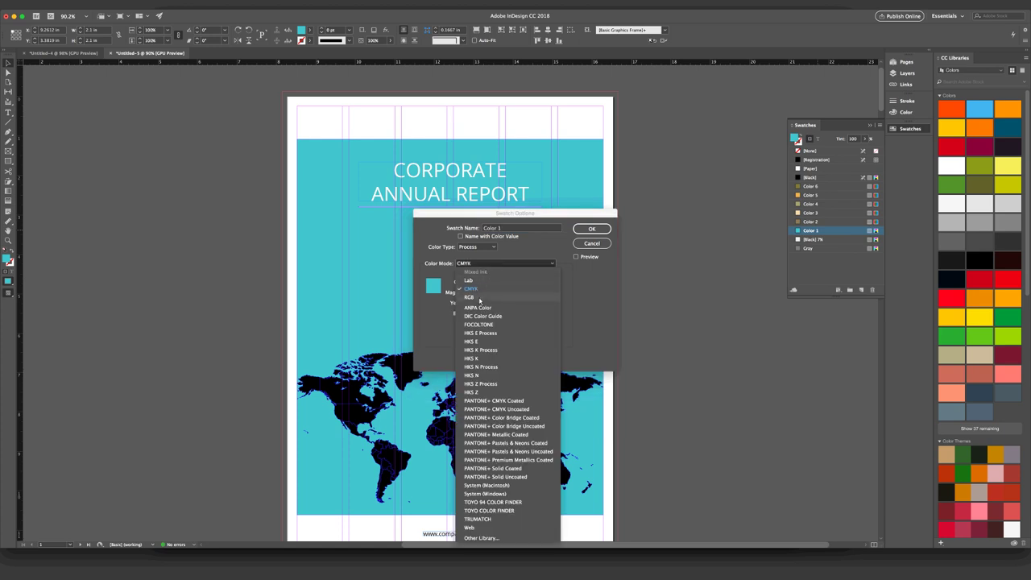
click(479, 299)
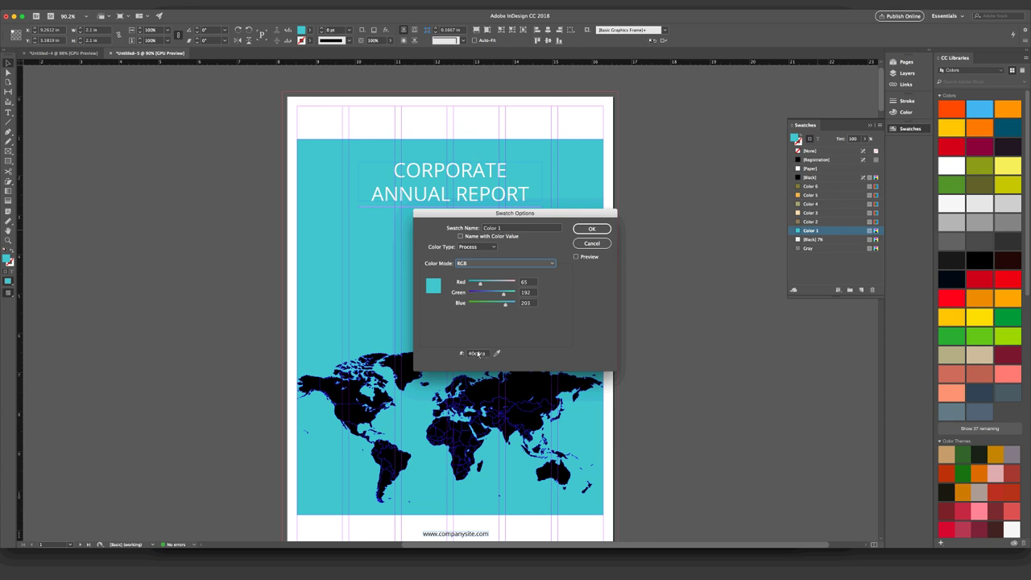
click(470, 263)
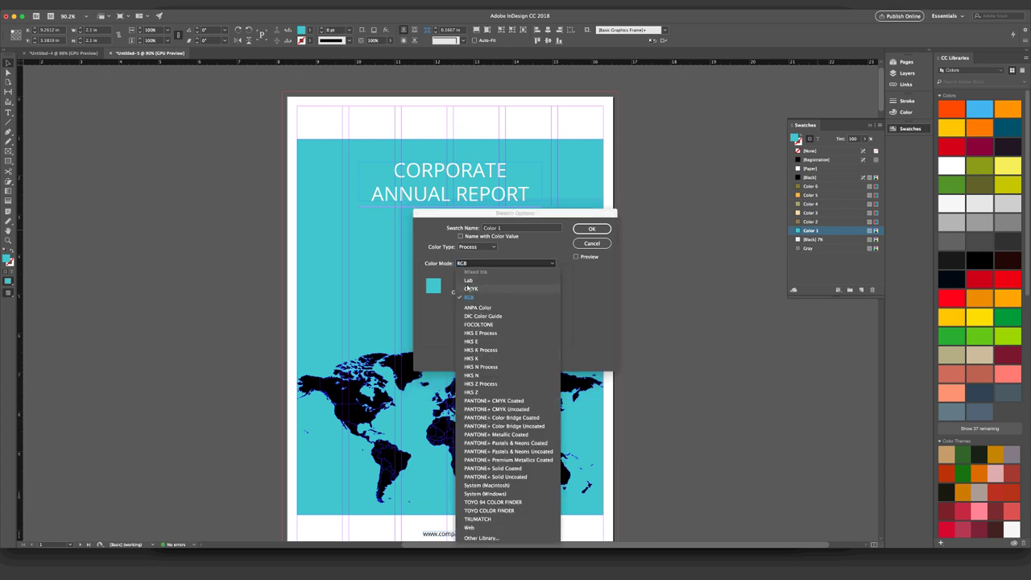
click(469, 290)
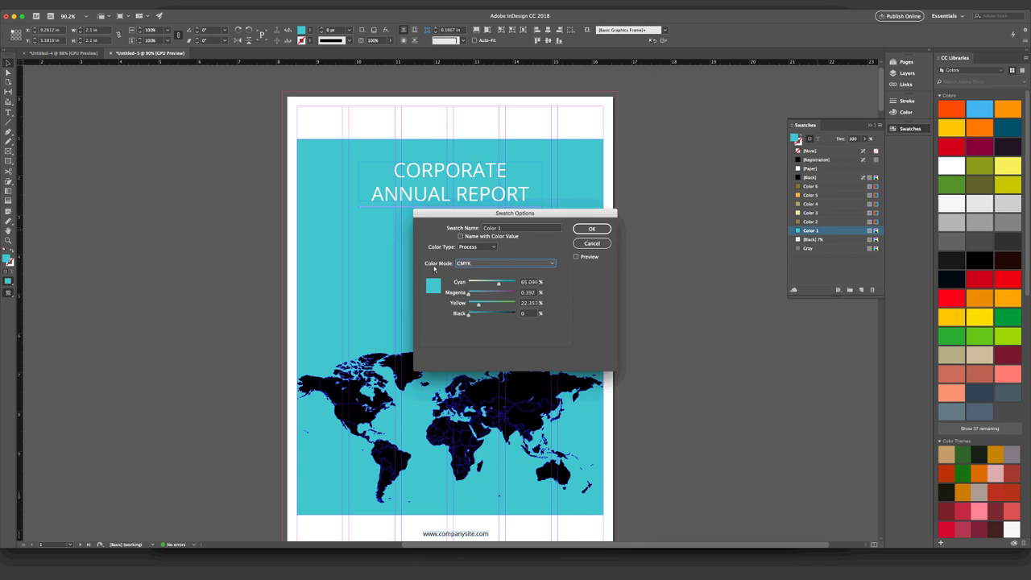
click(472, 266)
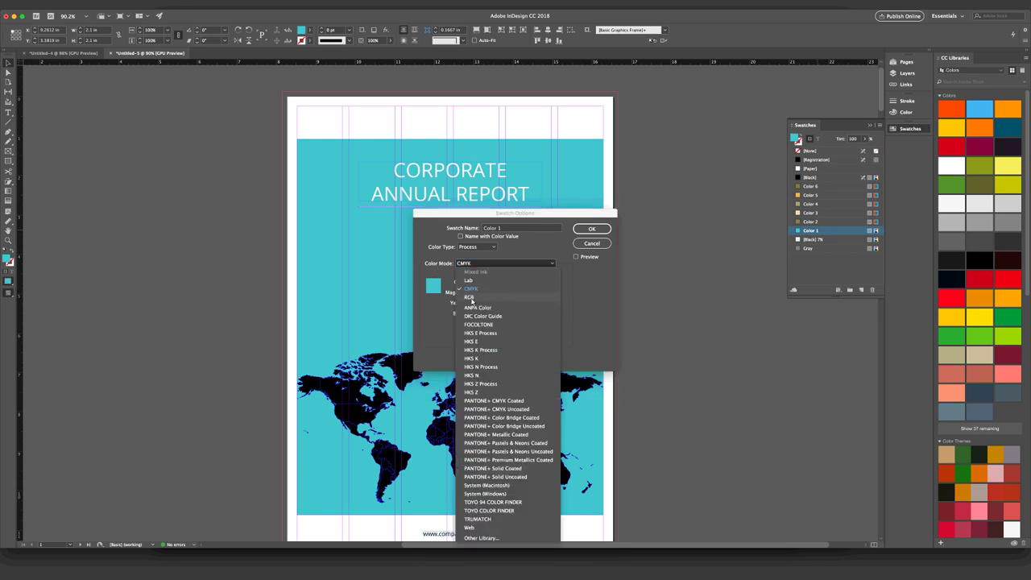
click(469, 297)
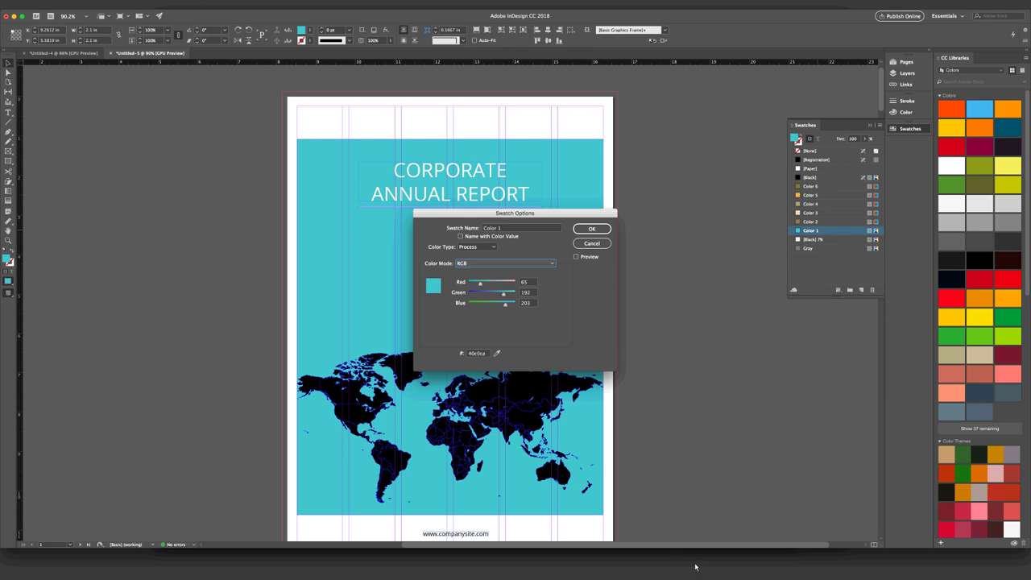
Step: Copy hex code c2ab6a from the Word document's color list and apply it in InDesign as the Color 1 swatch's hex value
key(super+Tab)
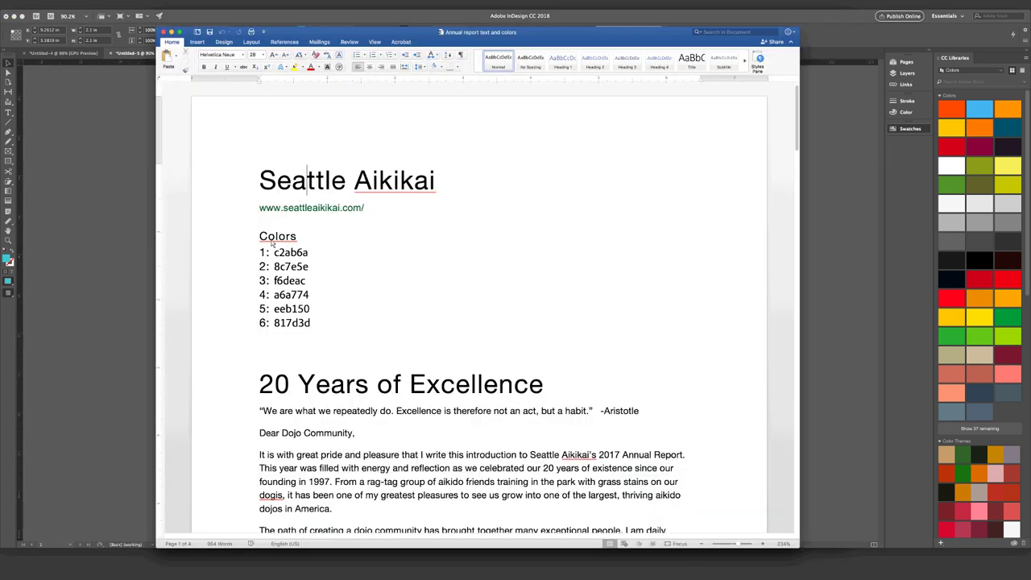
drag(274, 253, 311, 254)
key(super+c)
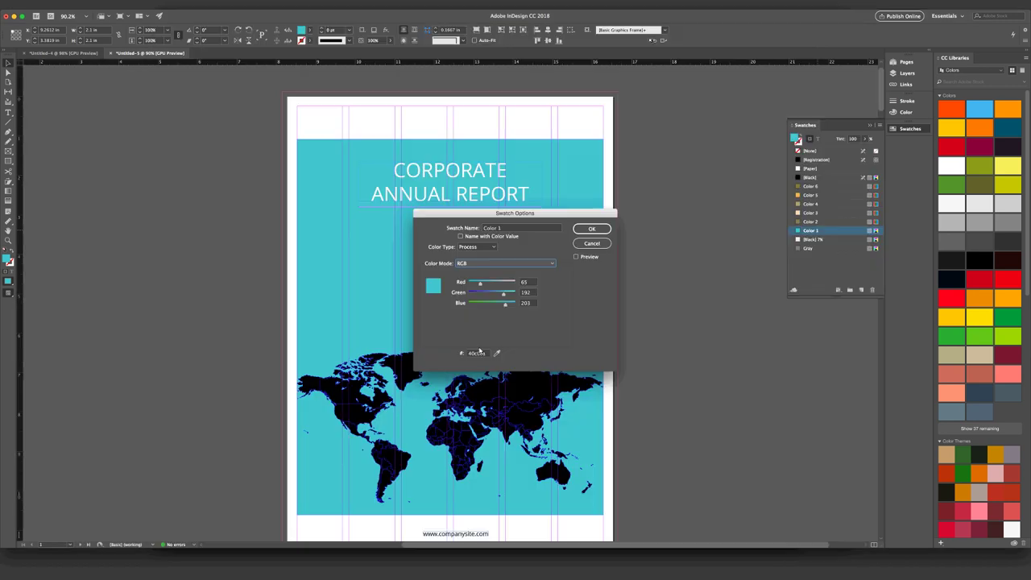
double_click(476, 353)
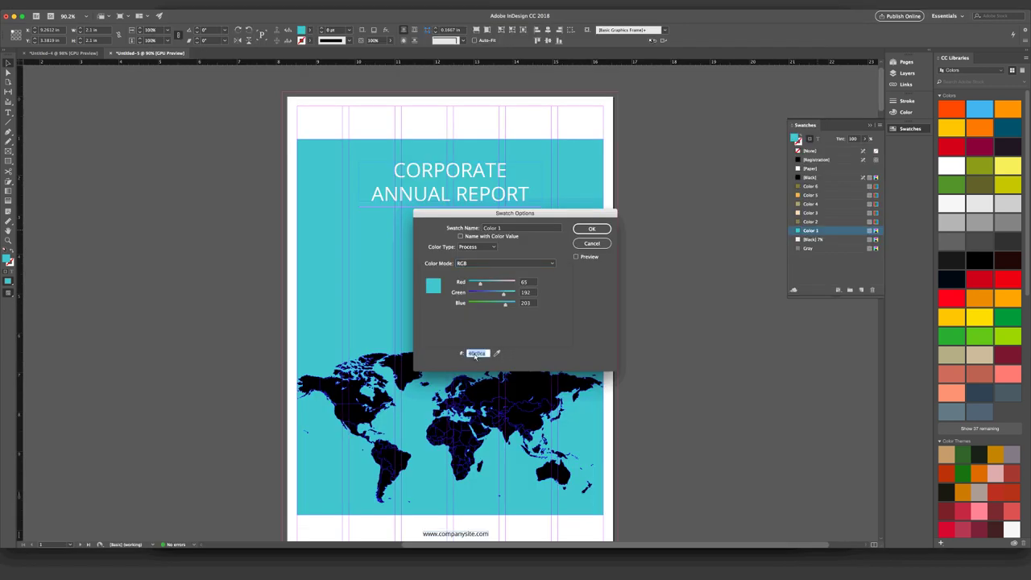
key(super+v)
click(590, 230)
click(590, 229)
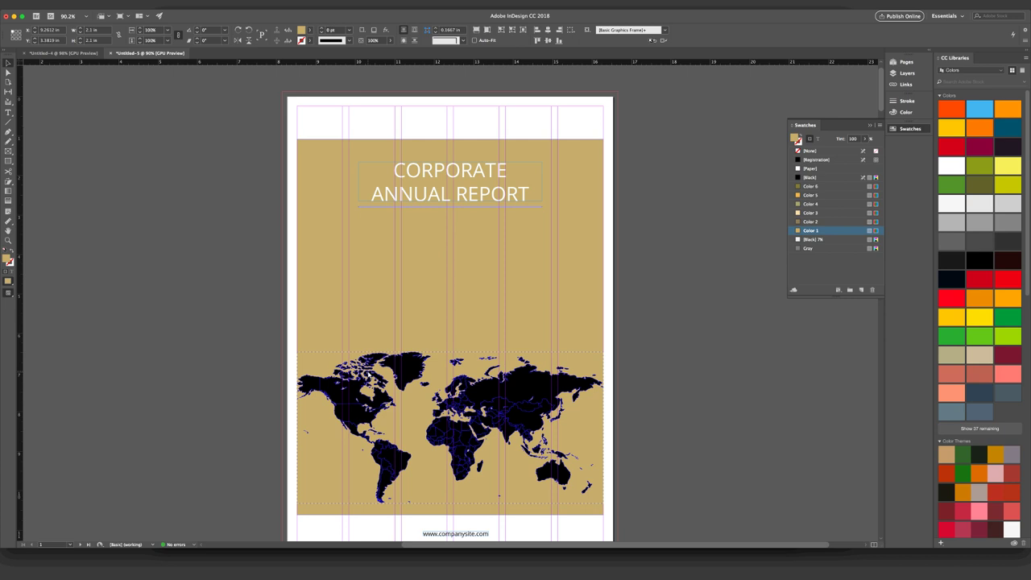
Step: Delete the world map graphic from the cover page
click(450, 427)
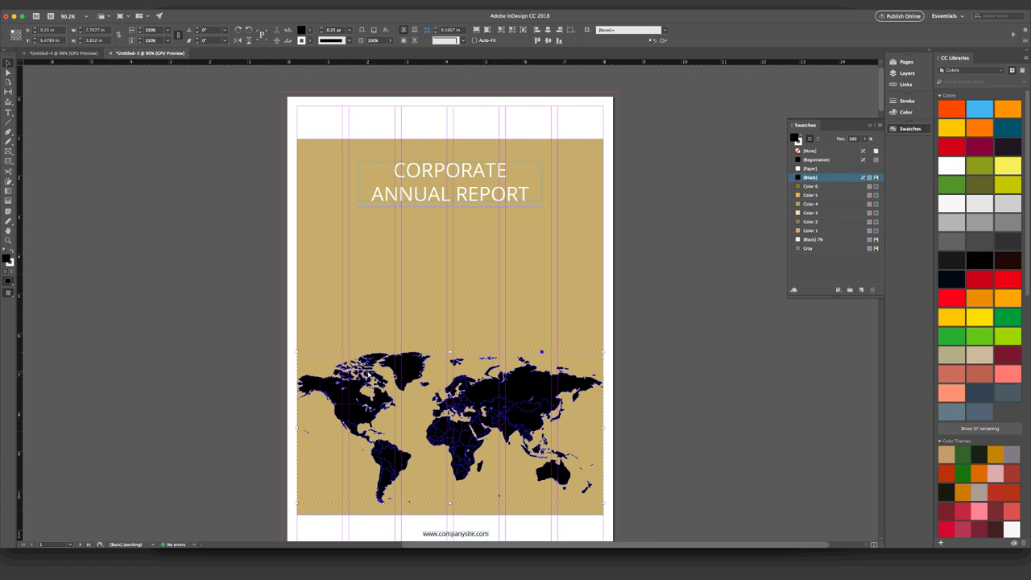
key(Delete)
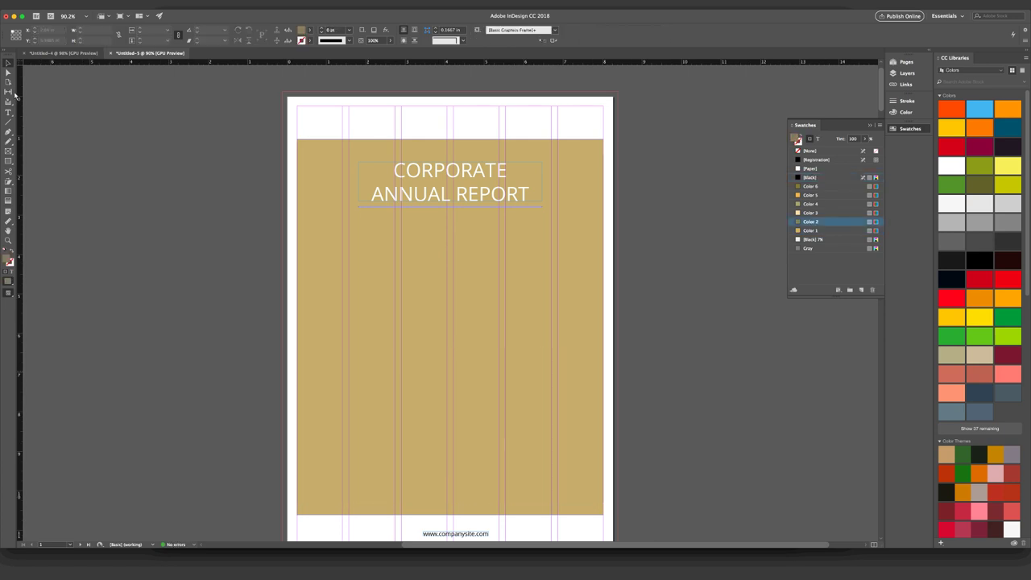
click(8, 63)
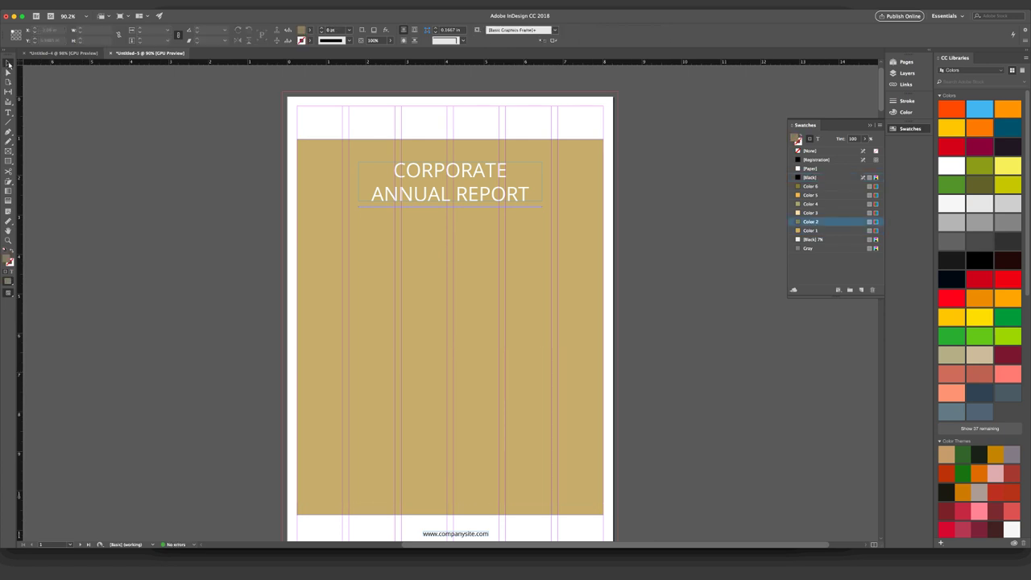
key(super+z)
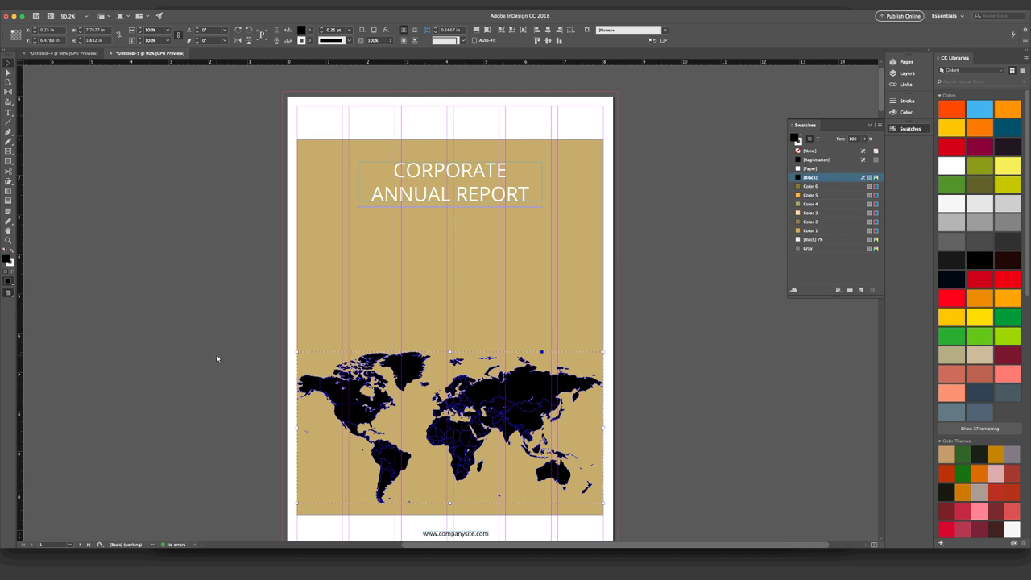
key(Delete)
click(355, 392)
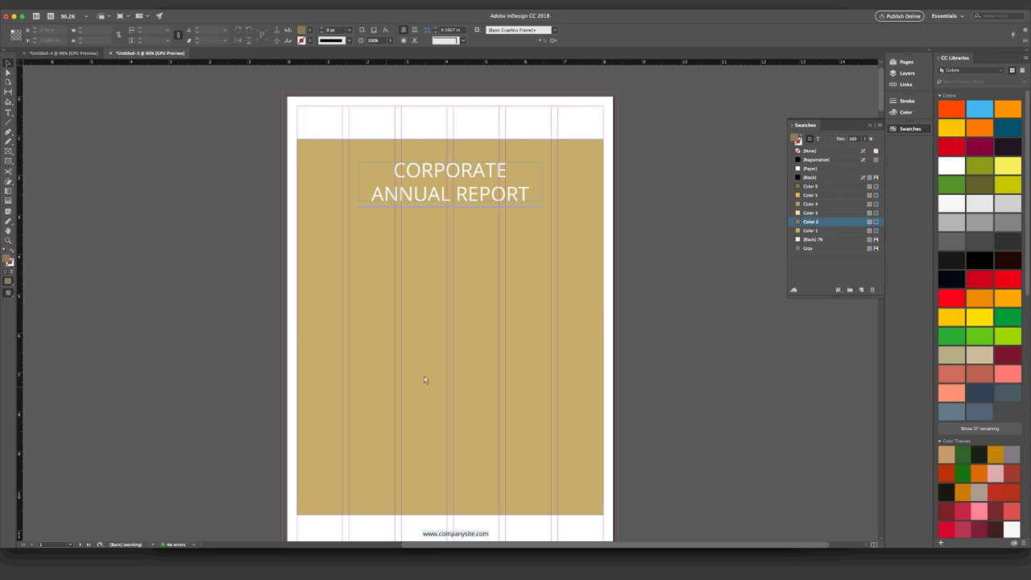
Step: Check the organization name in the Word document and replace CORPORATE in the cover title with SEATTLE AIKIKAI
double_click(398, 175)
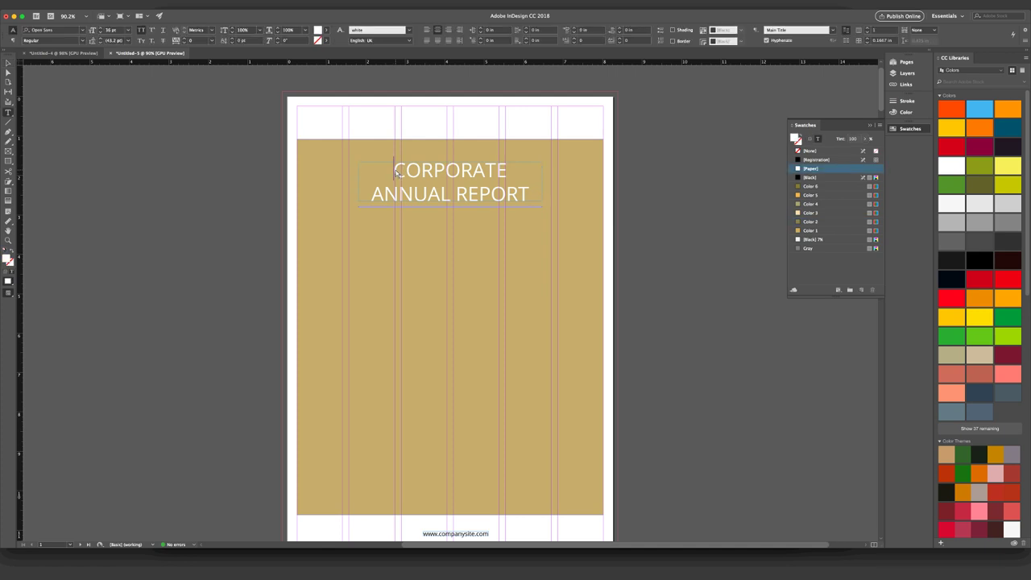
drag(396, 173, 508, 176)
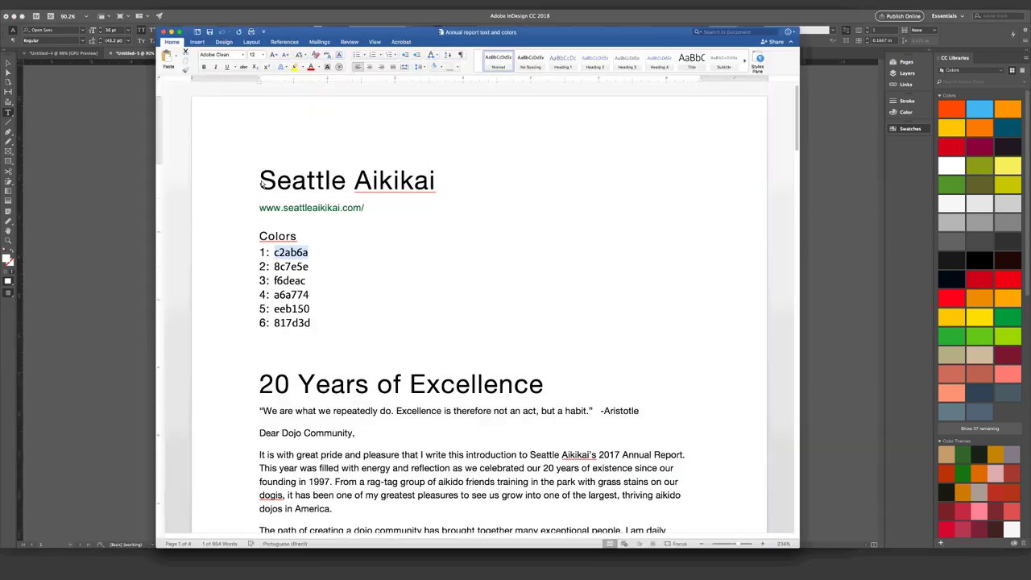
key(super+Tab)
drag(262, 184, 437, 184)
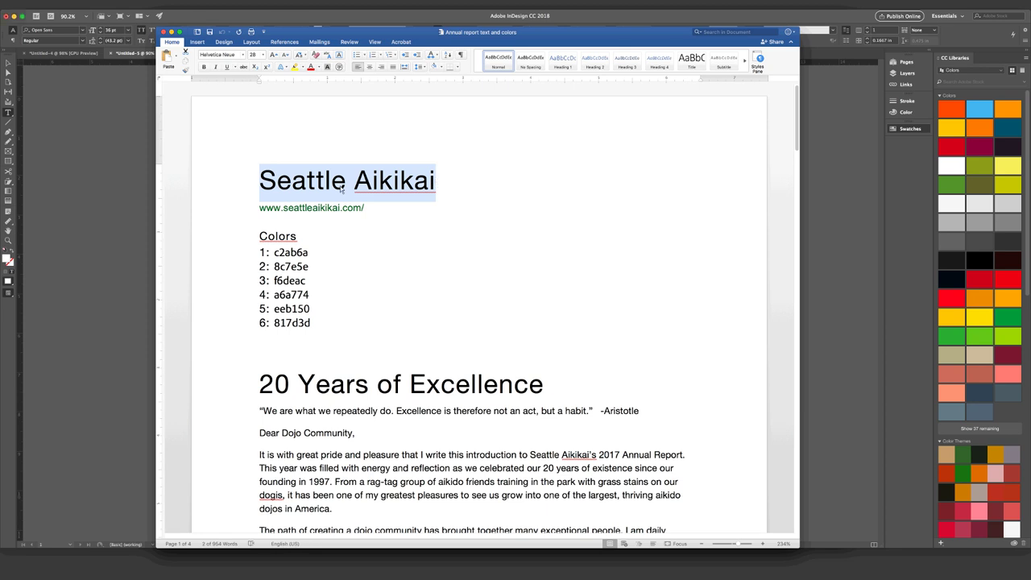
key(super+Tab)
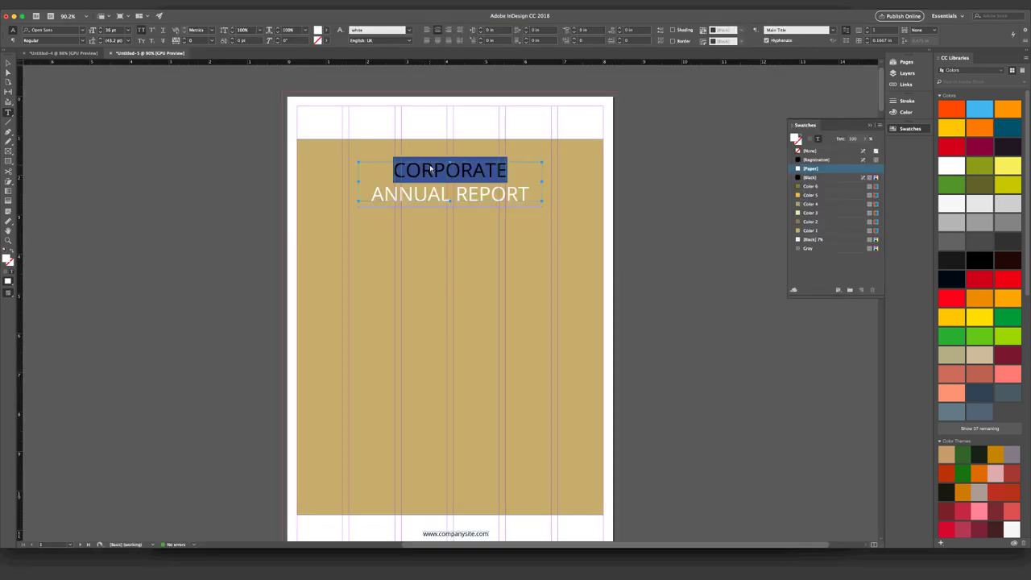
text(SEATTLE AIKIKAI)
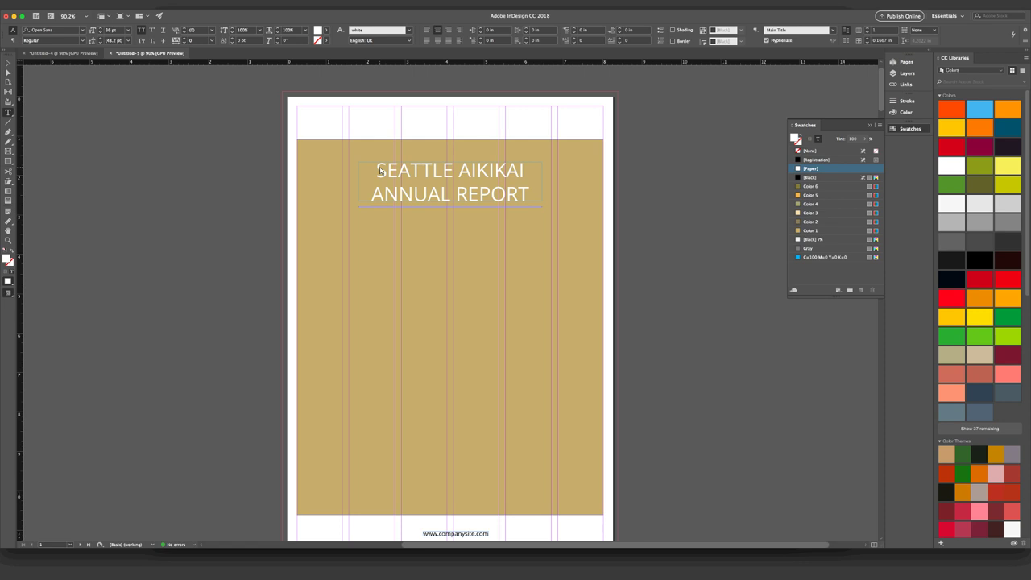
Step: Color both lines of the cover title text with the Black swatch
drag(378, 171, 531, 194)
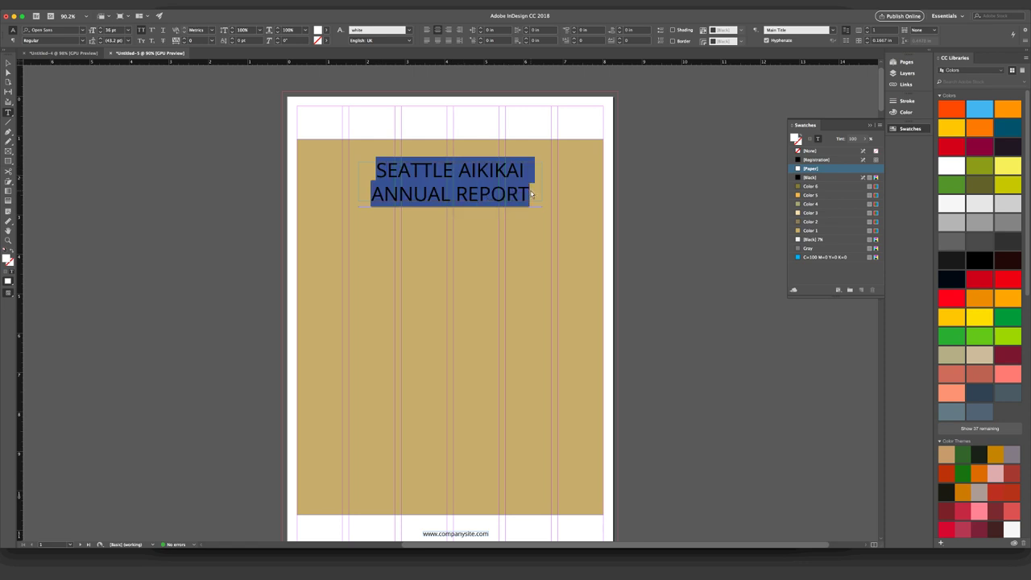
click(817, 178)
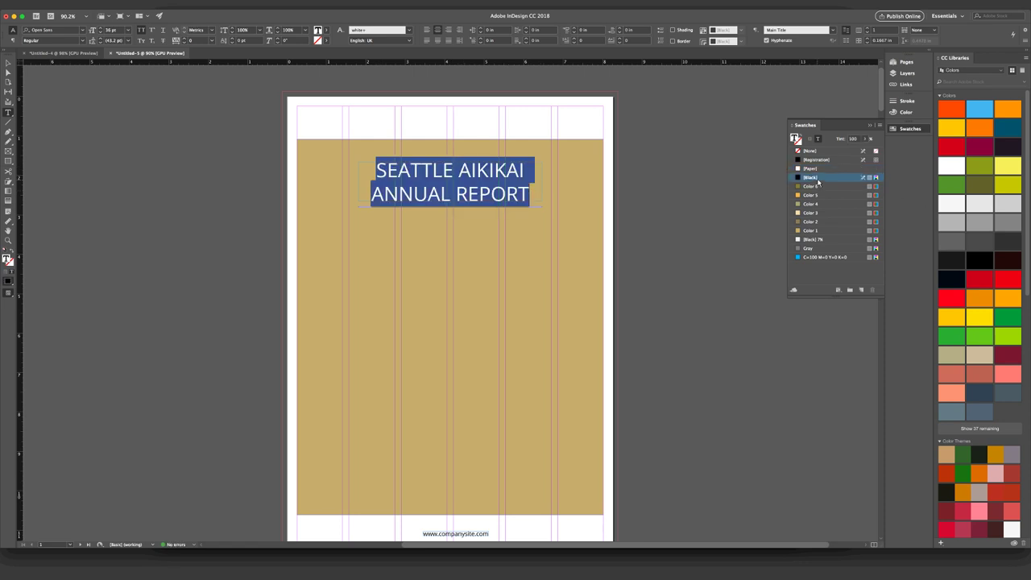
click(207, 170)
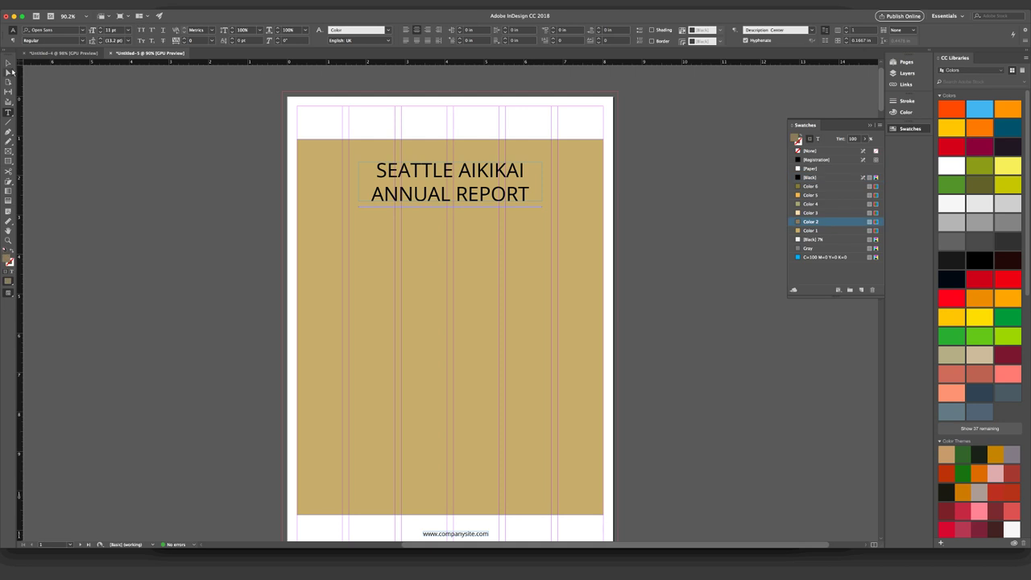
Step: Change the fill of the thin line beneath the cover title to black
key(v)
click(388, 231)
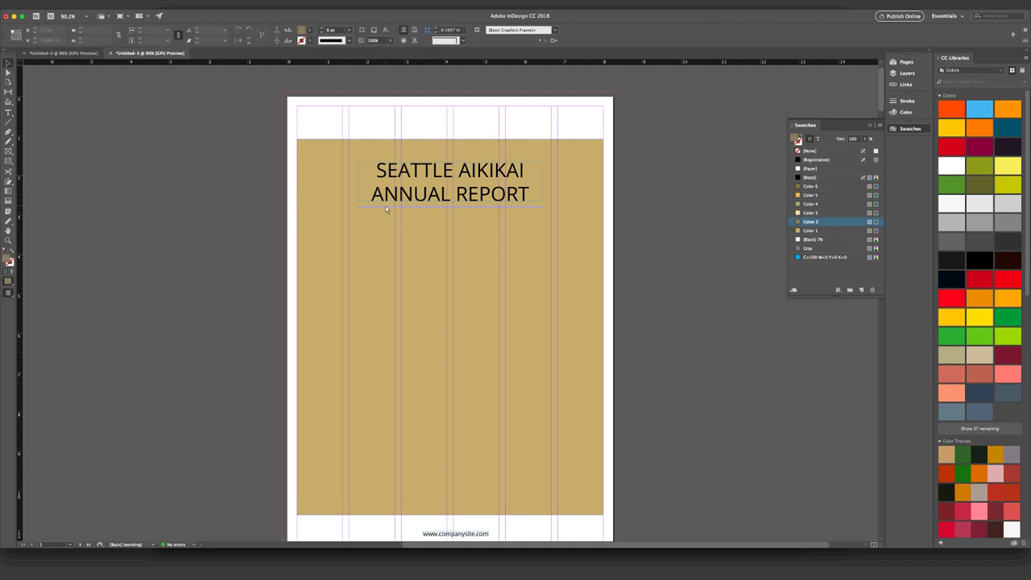
click(386, 208)
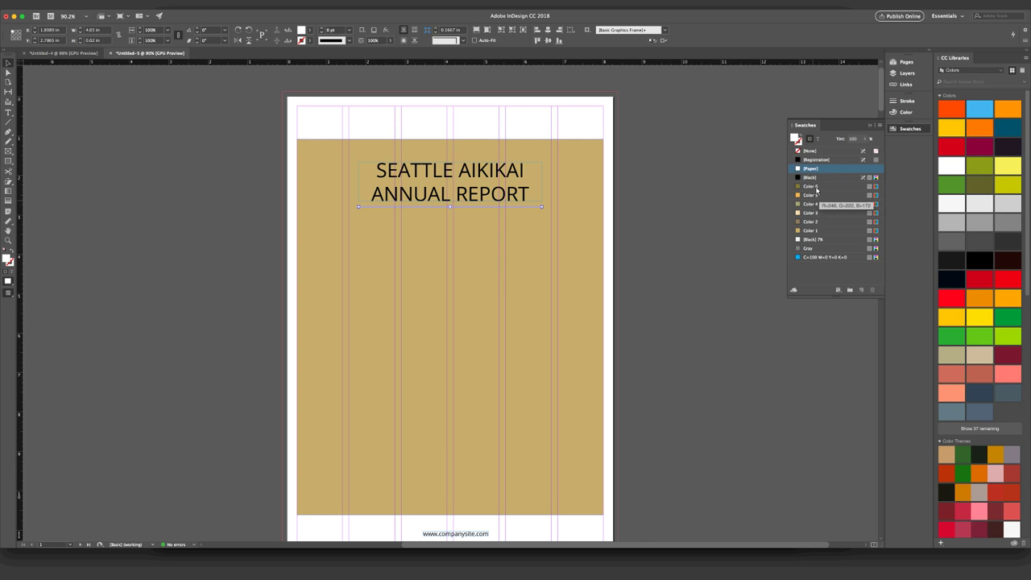
click(816, 187)
click(81, 190)
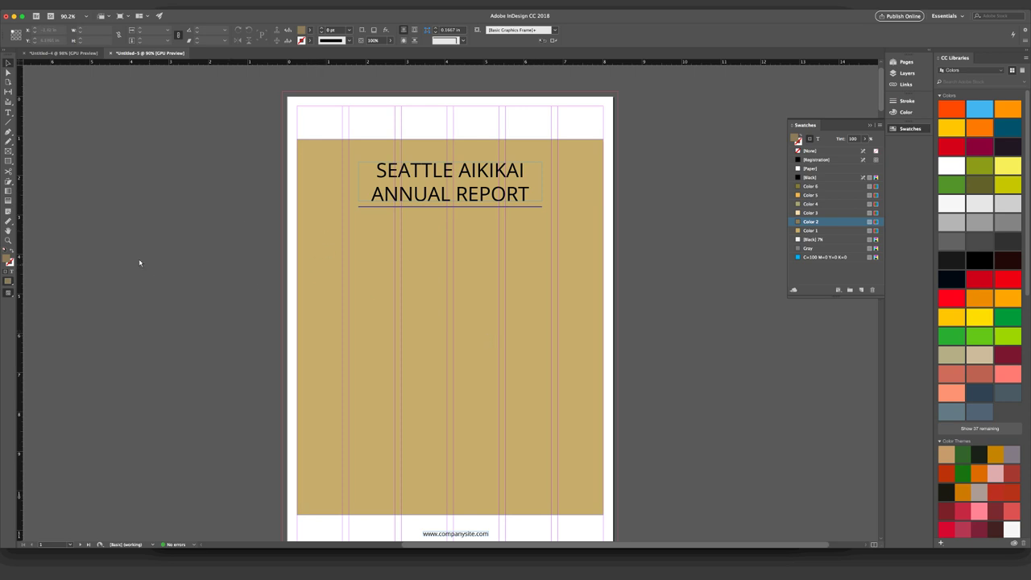
Step: Draw a rectangular frame about 7.76 by 4.84 in across the cover's gold background and place Aikido_hero.png in it
click(8, 153)
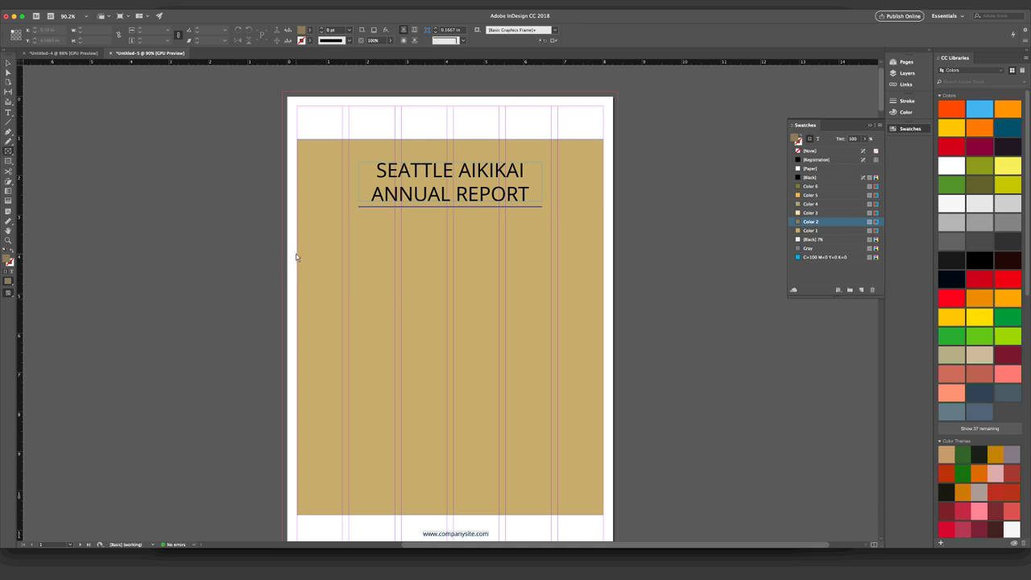
drag(297, 254, 604, 444)
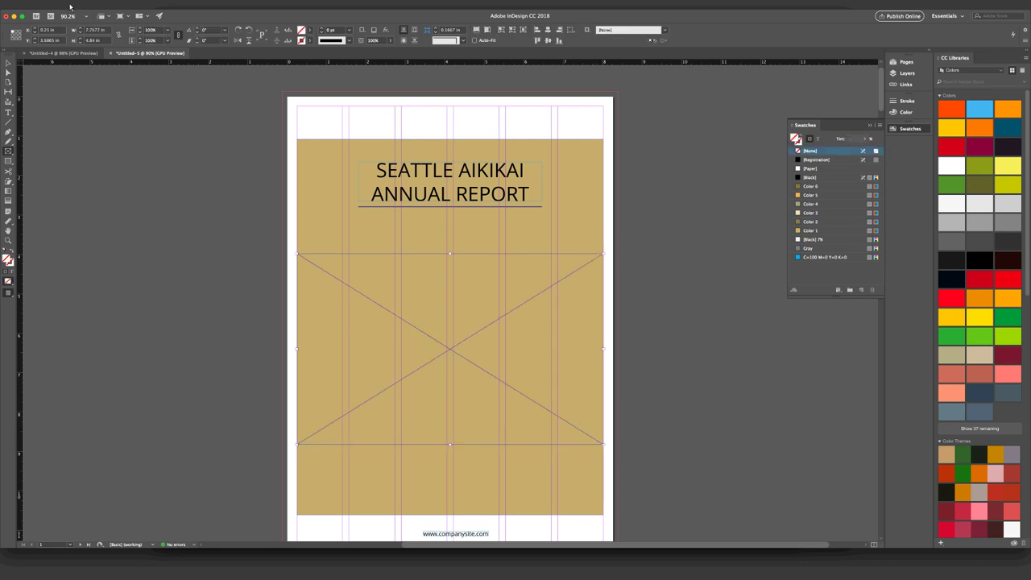
click(70, 6)
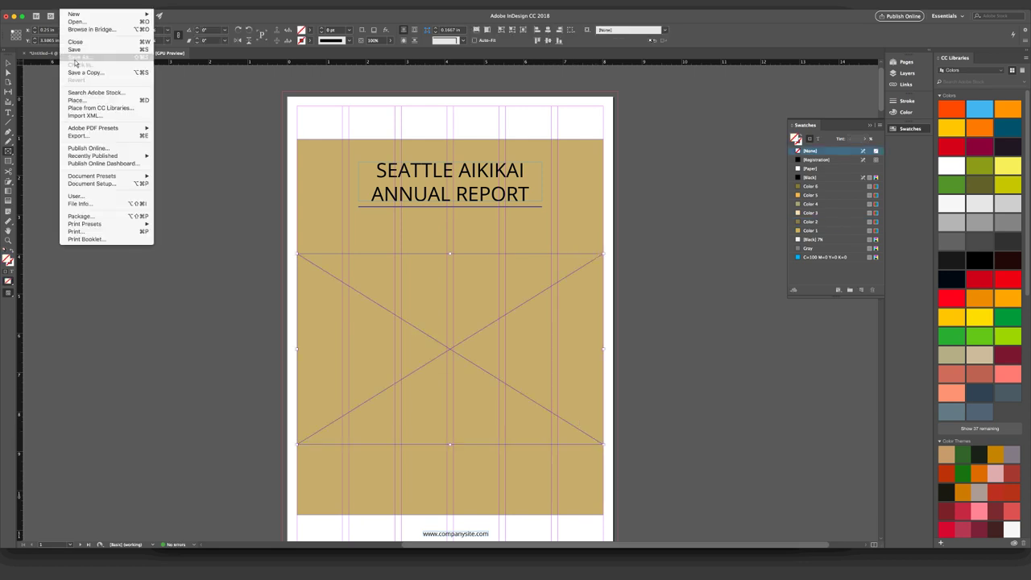
click(81, 101)
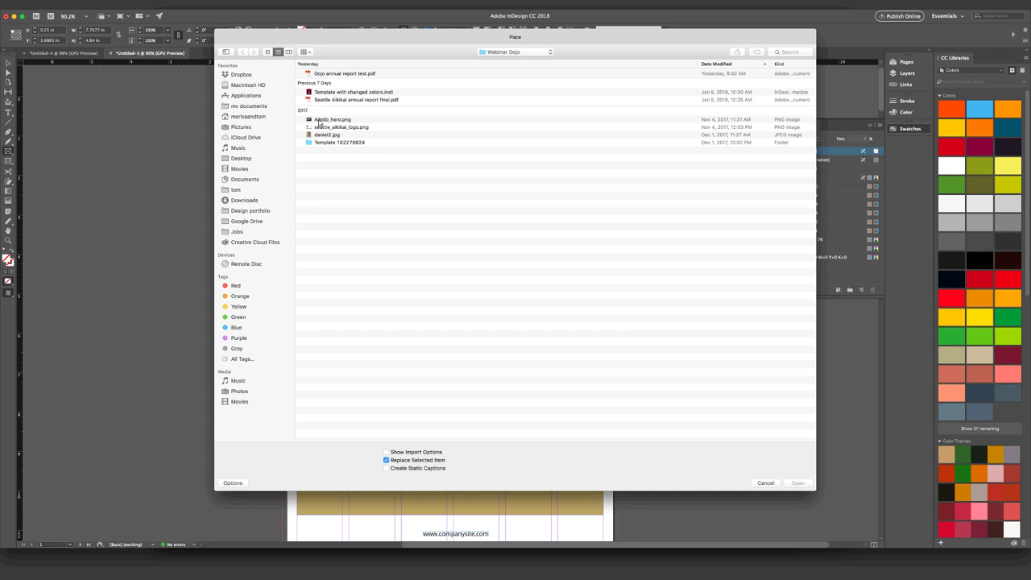
click(319, 121)
double_click(319, 121)
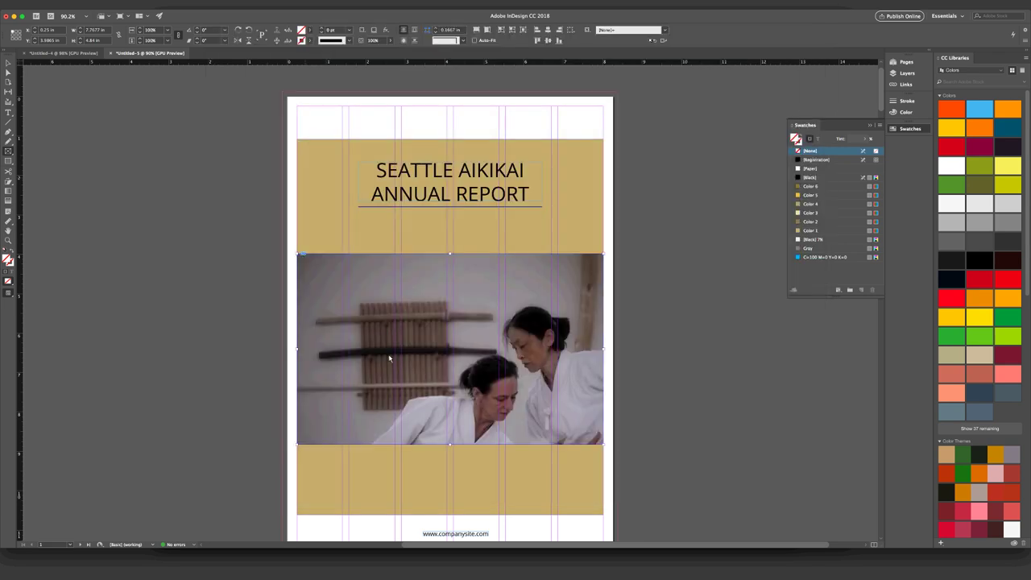
Step: Fit the hero photo so that it fills its cover frame proportionally
right_click(468, 386)
mouse_move(494, 426)
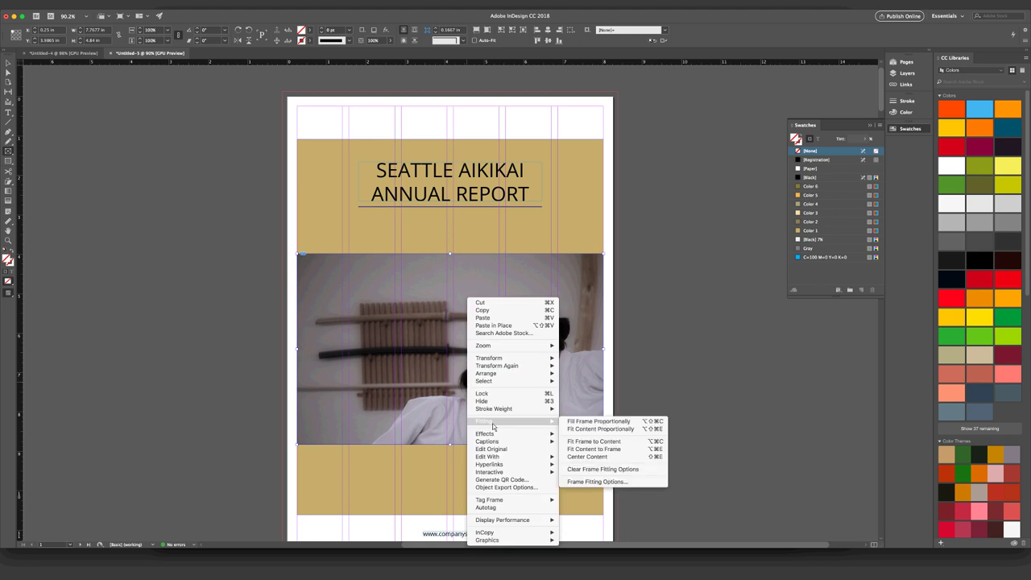
click(566, 429)
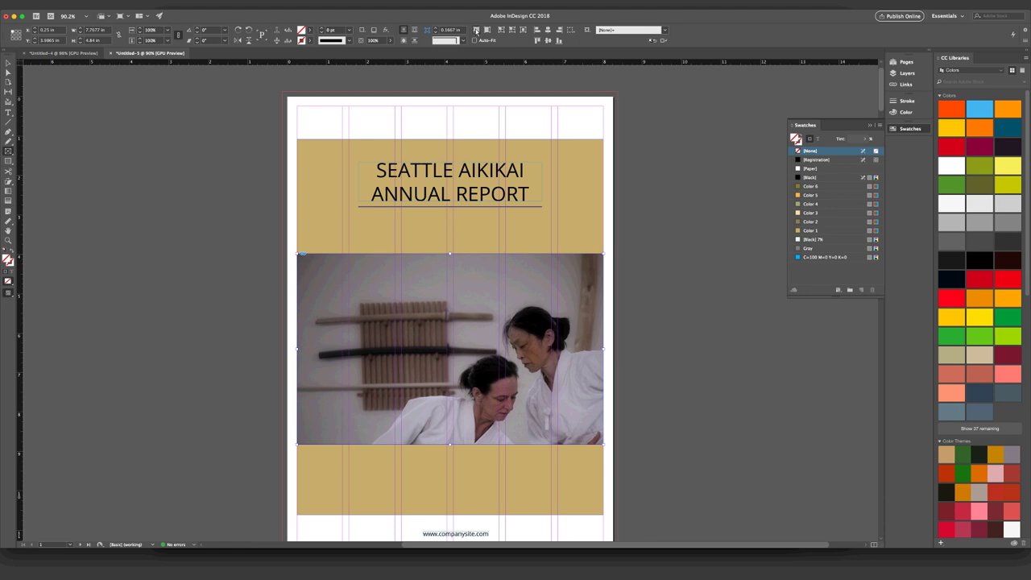
click(476, 31)
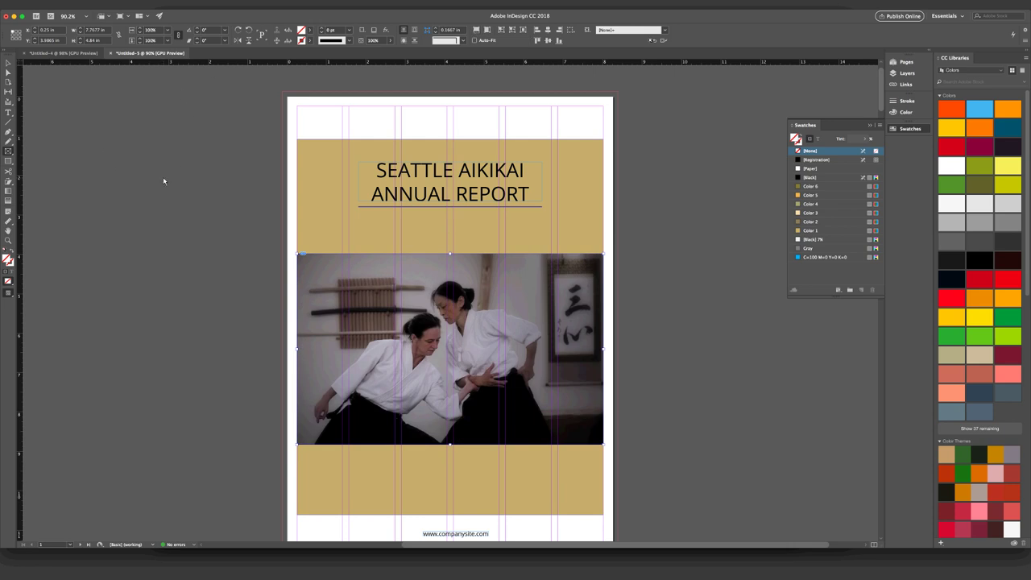
Step: Move the hero photo frame up the cover to a Y position of about 3.795 in
click(9, 66)
double_click(381, 302)
key(ctrl+z)
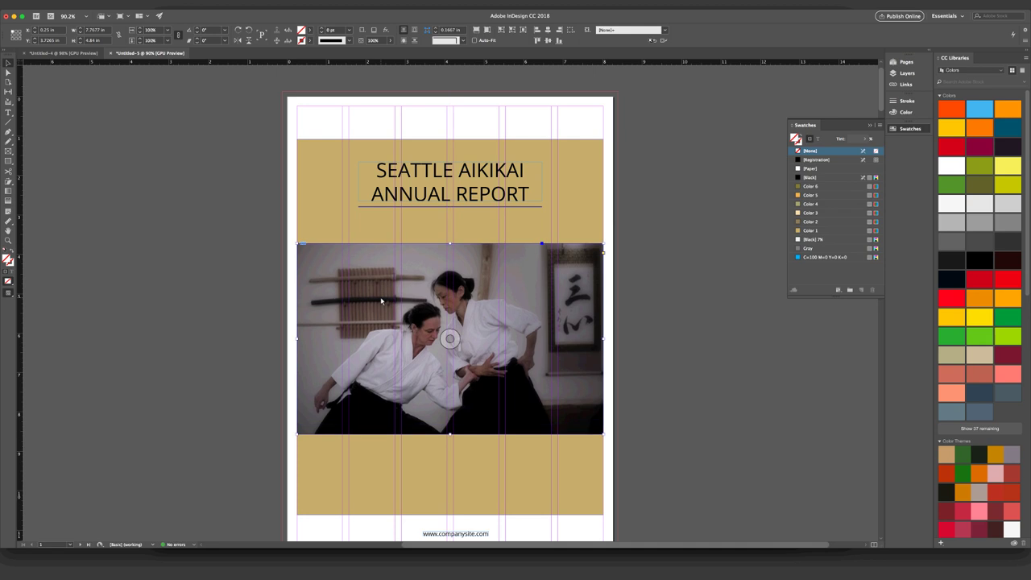
double_click(381, 302)
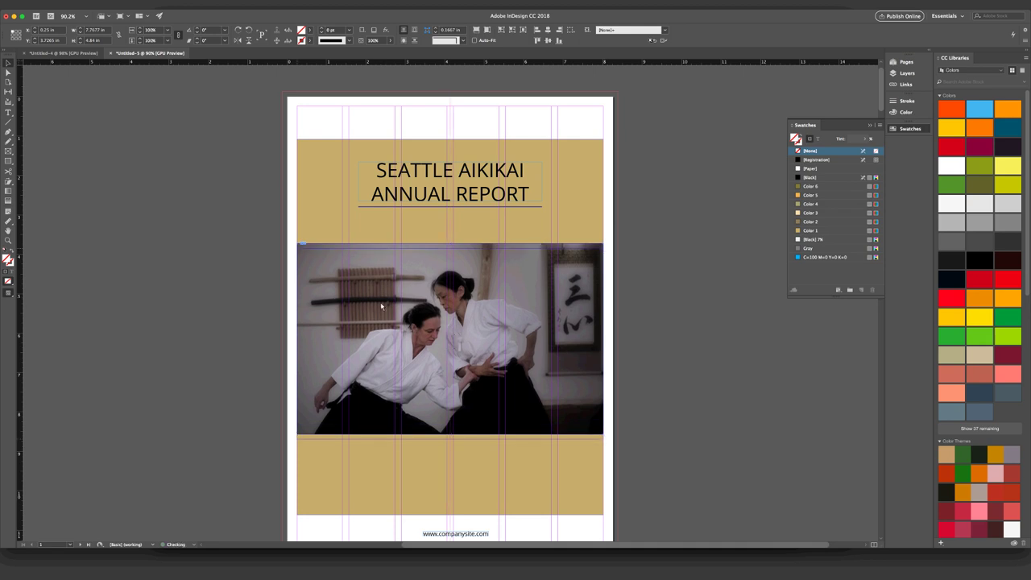
key(shift+Down)
key(ctrl+z)
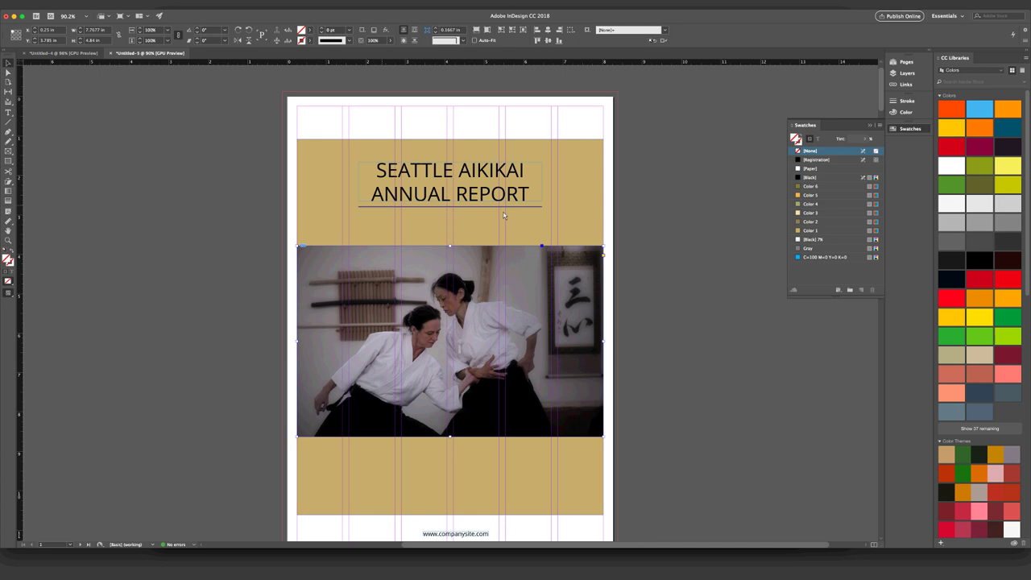
Step: Draw a graphic frame about 1 in square to the left of the cover title, matching the title frame's height
click(464, 196)
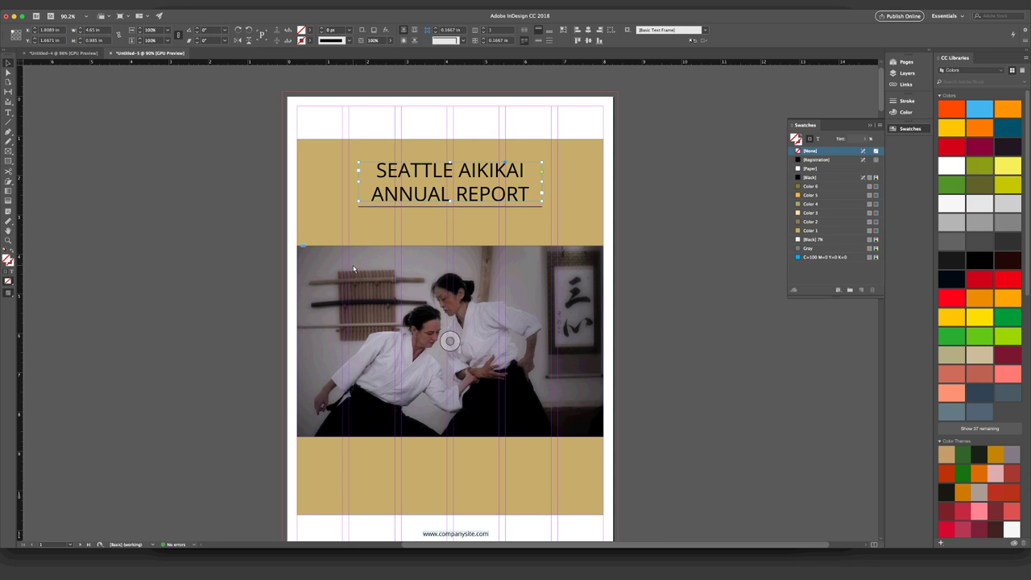
click(9, 153)
drag(308, 161, 349, 208)
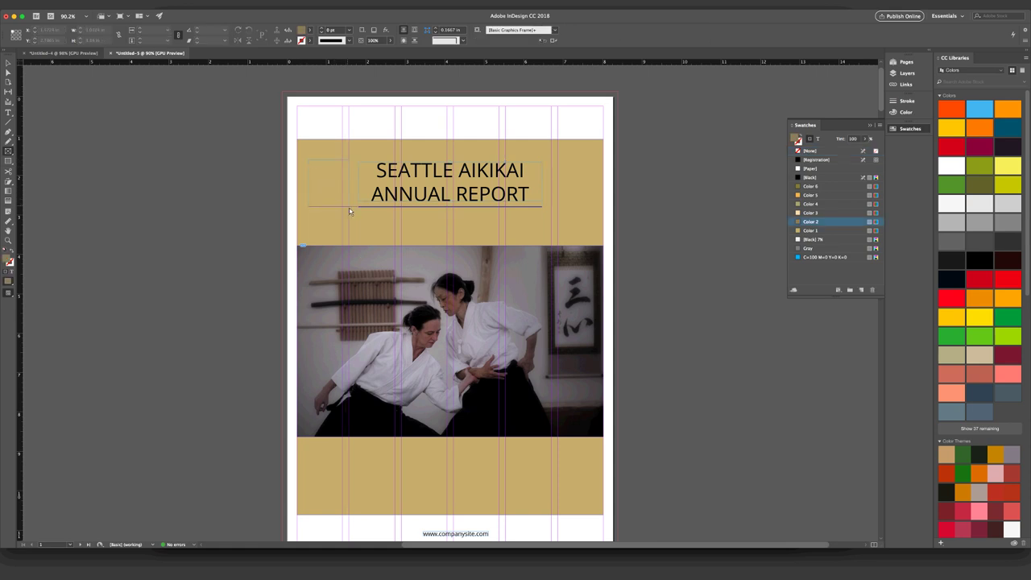
click(9, 63)
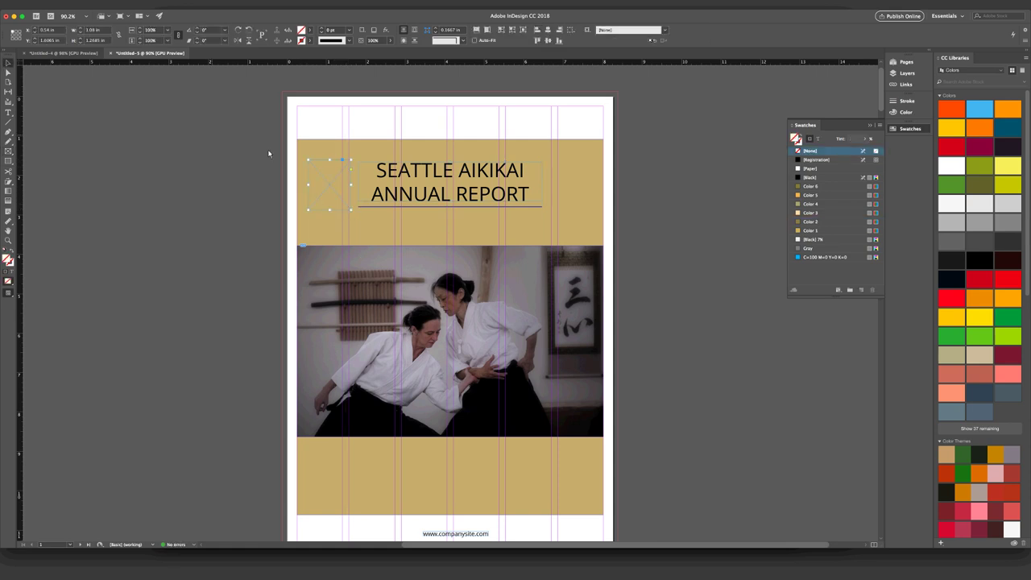
click(329, 165)
click(330, 164)
drag(330, 210, 314, 185)
click(326, 186)
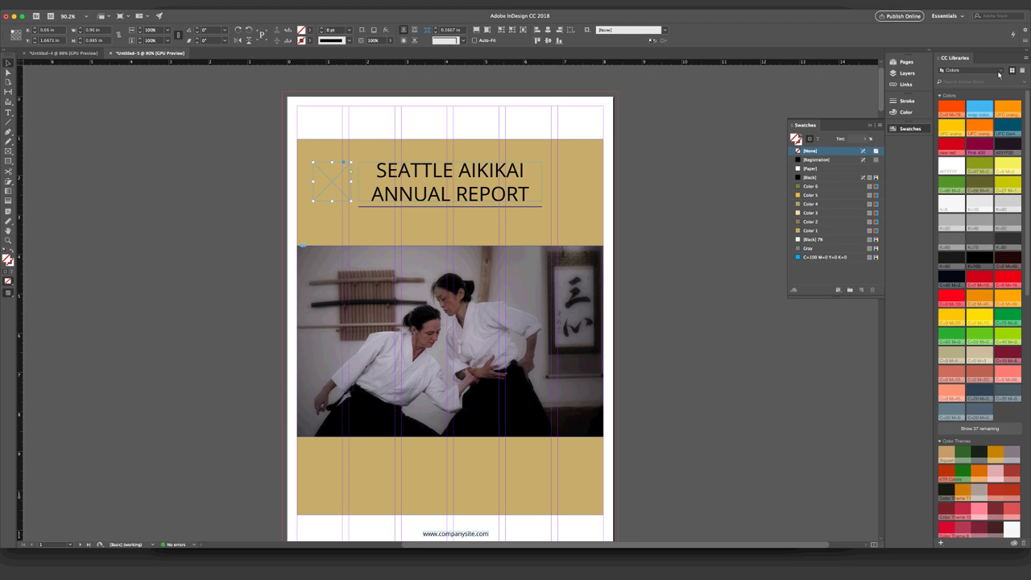
Step: Switch the CC Libraries from the Colors library to the Seattle Aikikai library
click(1001, 71)
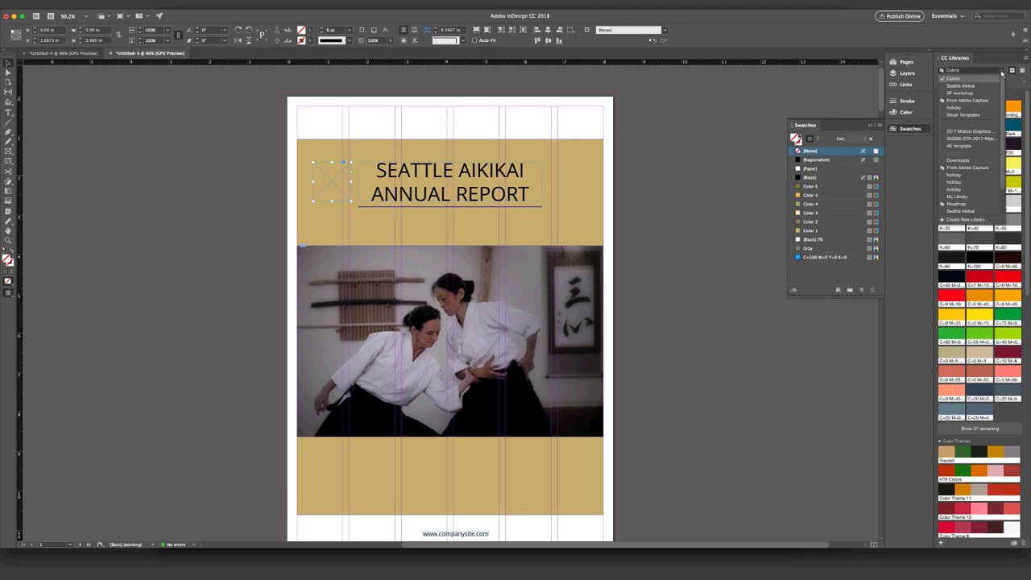
scroll(1003, 127, down, 2)
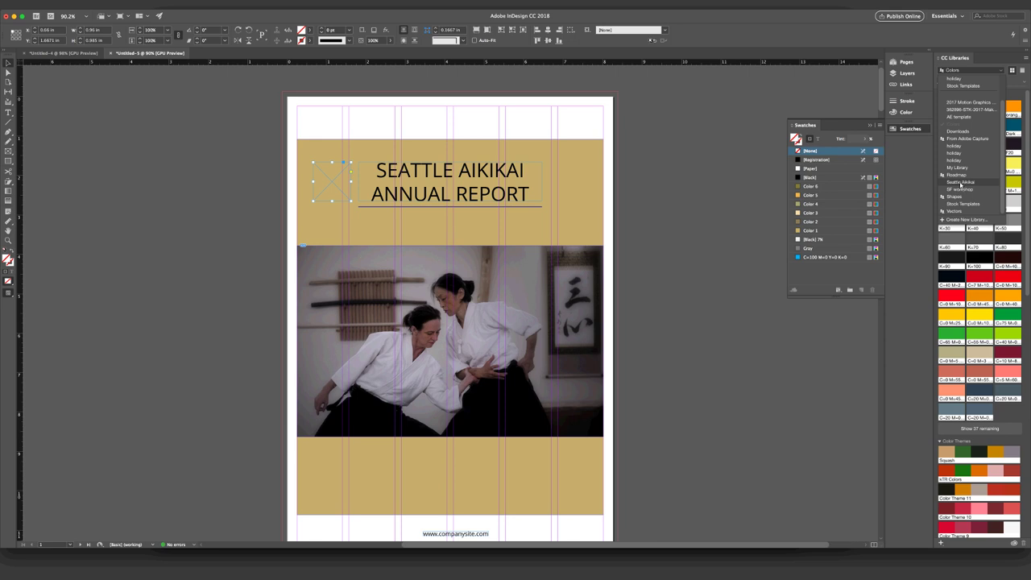
click(959, 183)
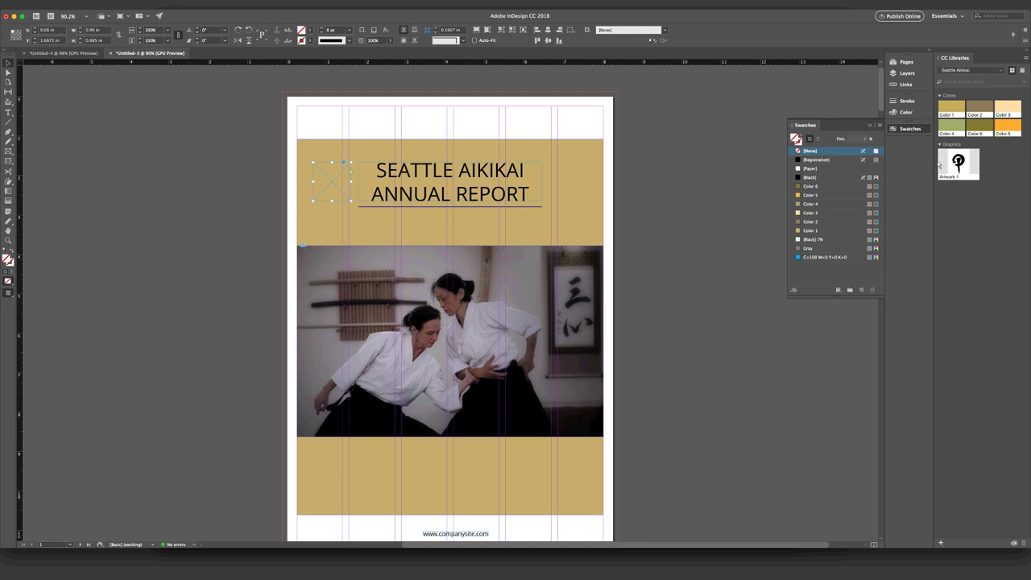
Step: Try to place the library's Artwork 1 logo in the empty frame beside the title, and undo it
drag(960, 165, 907, 171)
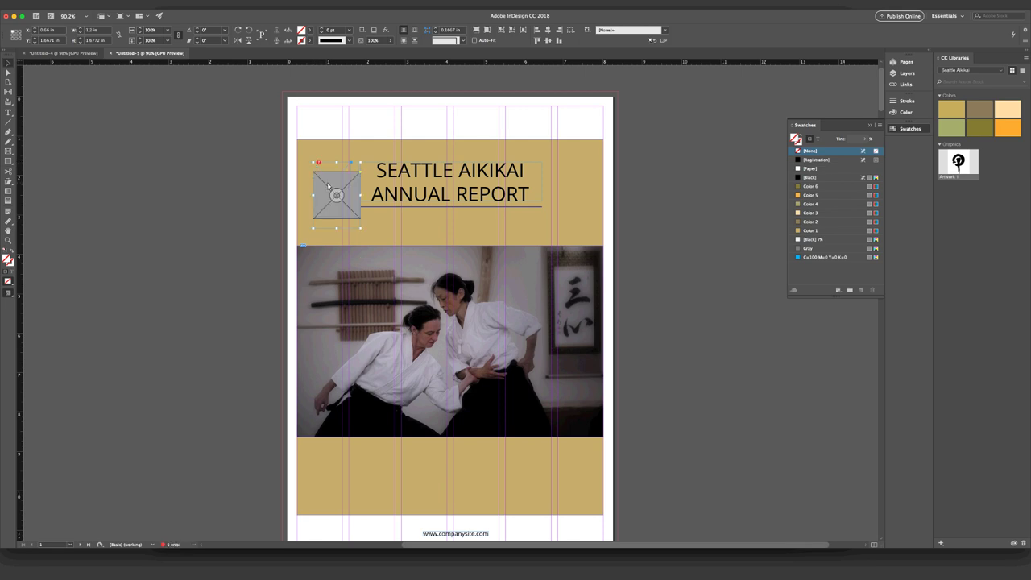
key(super+z)
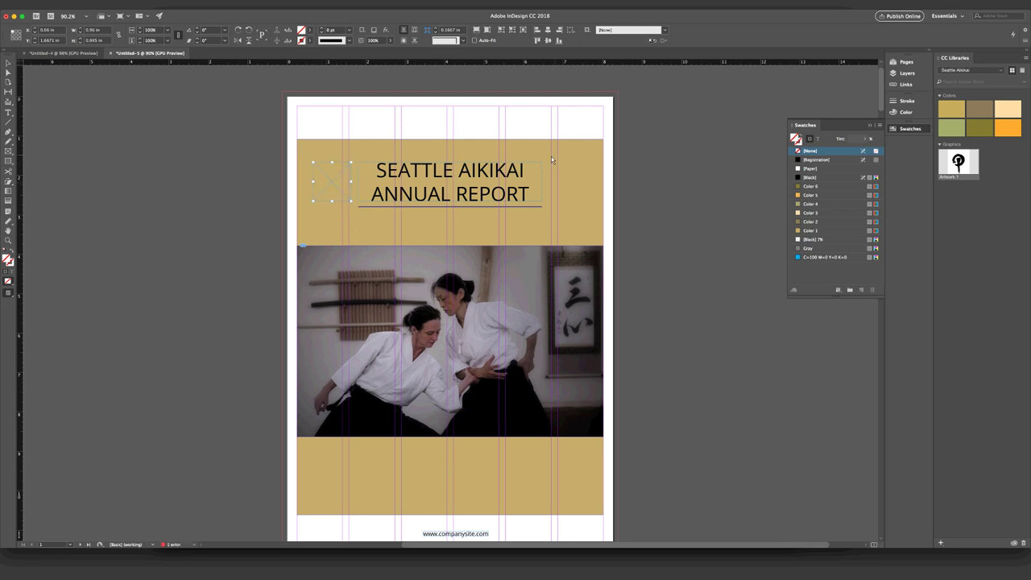
Step: Place the Artwork 1 logo to the right of the cover title, about 1.2 by 1.68 in
key(super+shift+a)
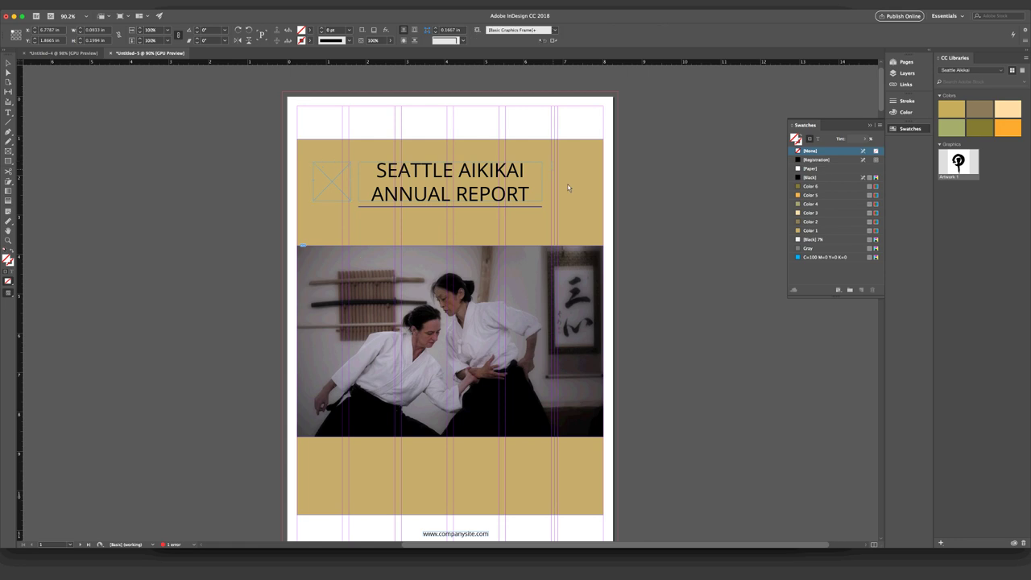
click(810, 221)
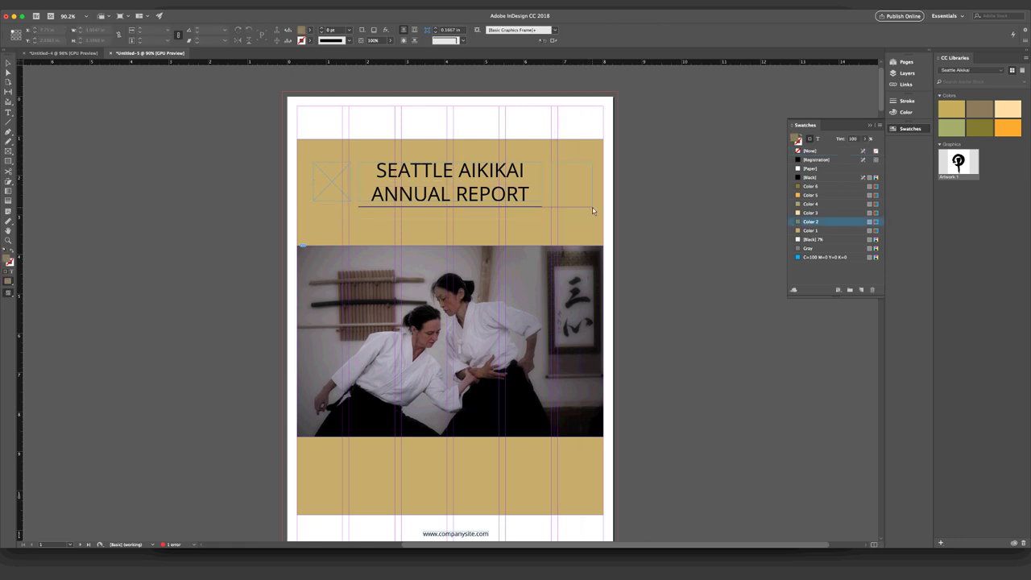
click(592, 207)
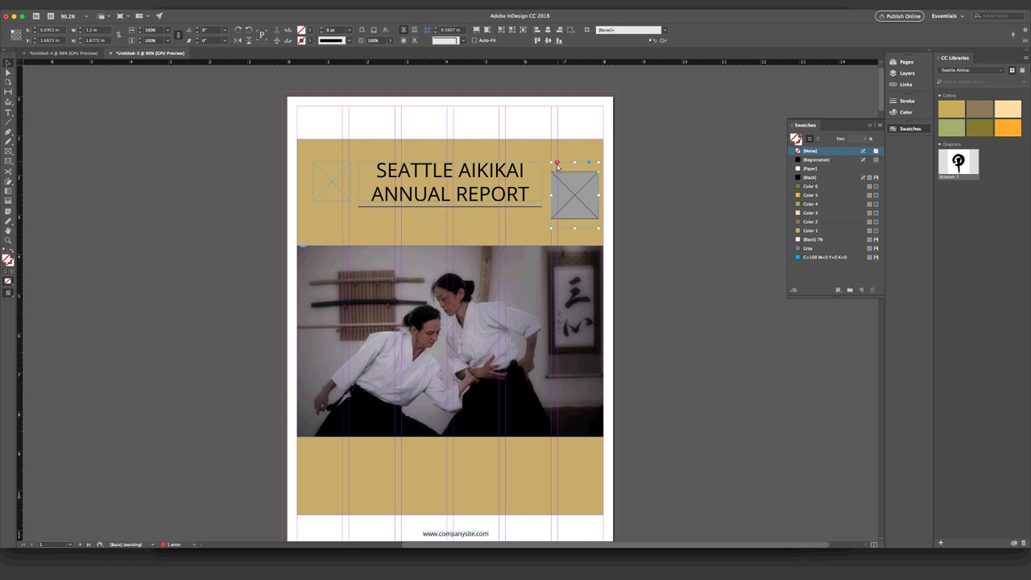
Step: Relink the missing cover logo to seattle_aikikai_logomark.png in the Dojo folder
click(557, 164)
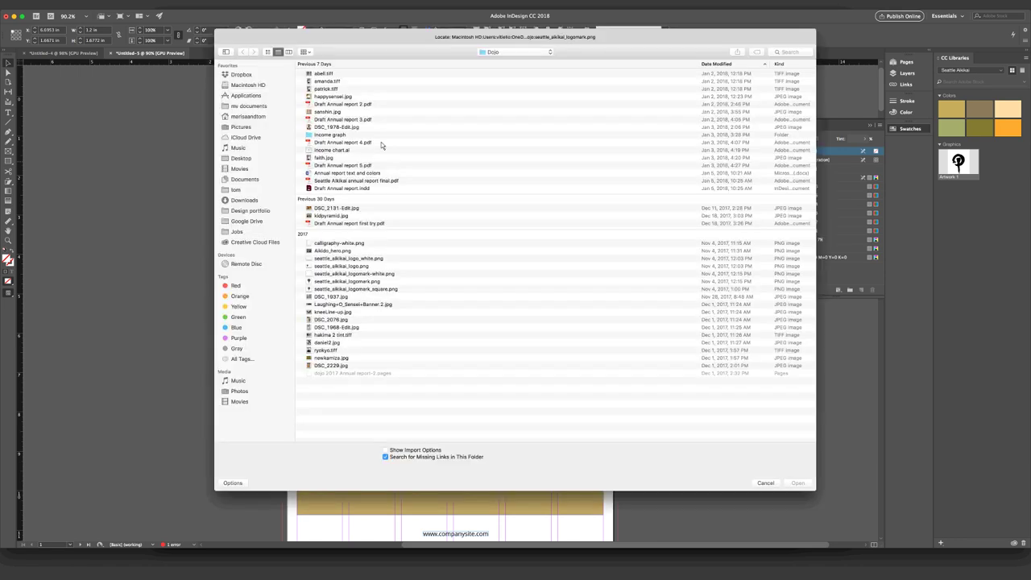
click(326, 267)
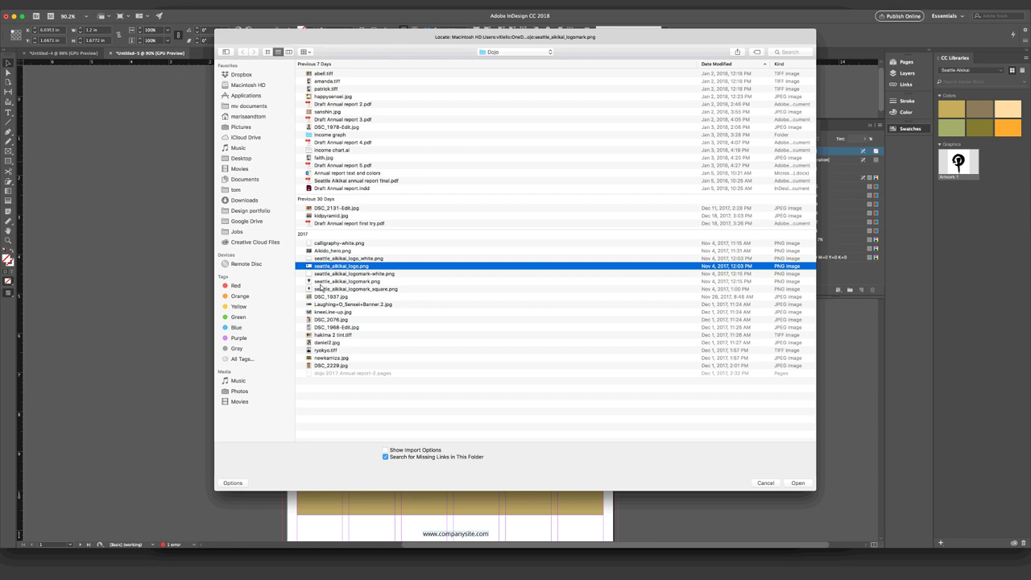
double_click(320, 281)
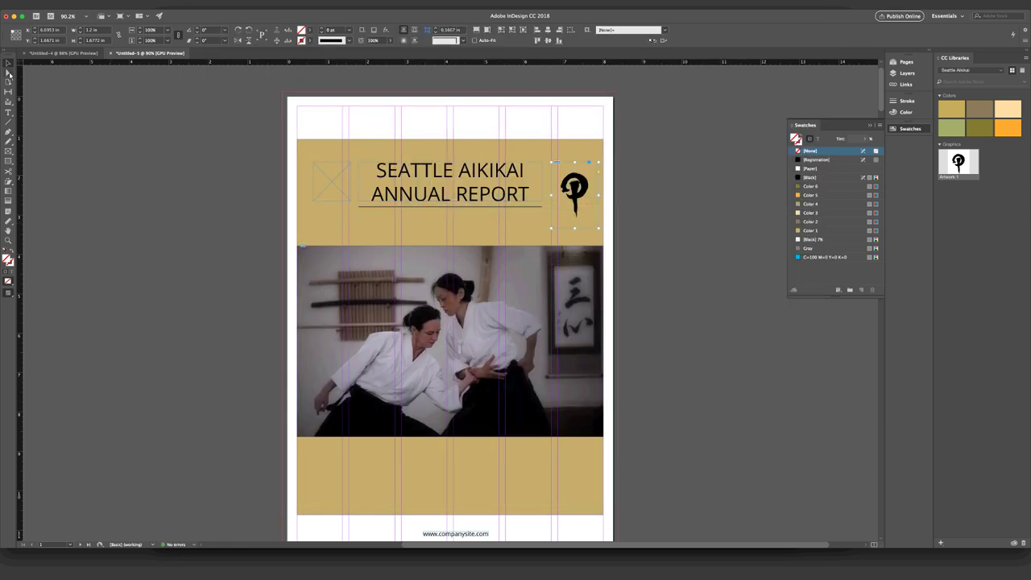
Step: Delete the empty graphic frame to the left of the cover title and move the logo into its place
key(Delete)
click(576, 194)
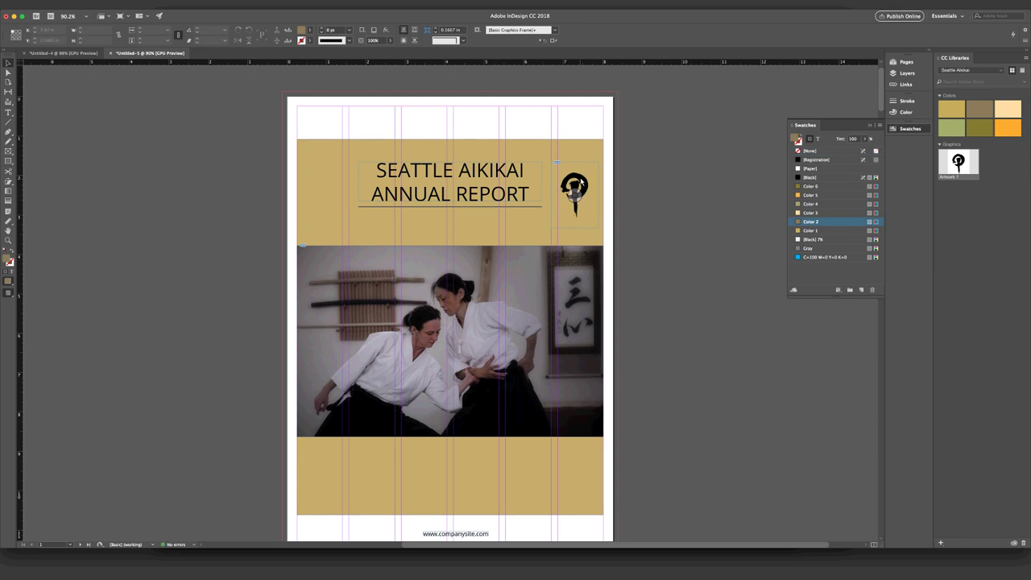
click(575, 186)
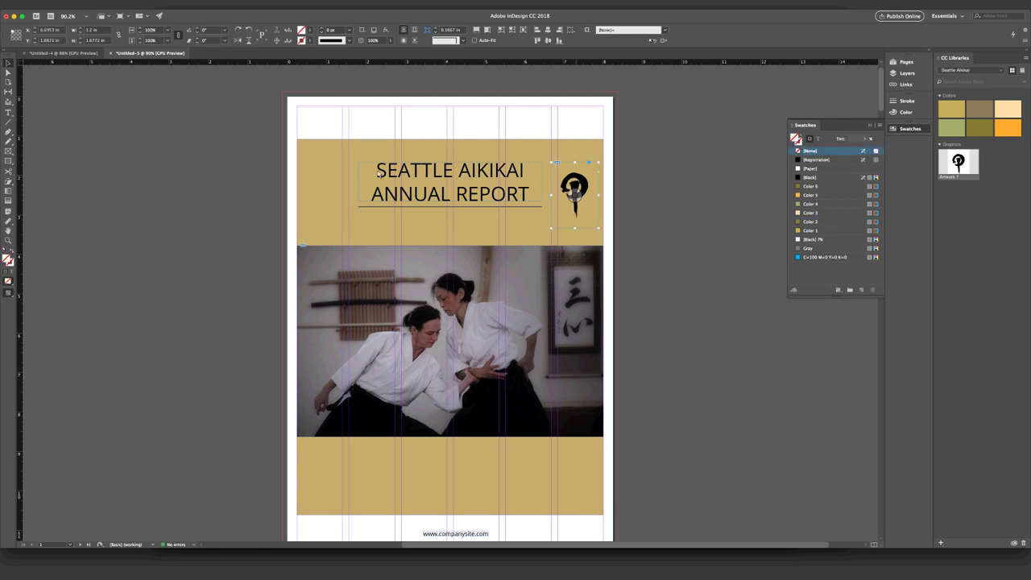
key(ctrl+z)
key(ctrl+z)
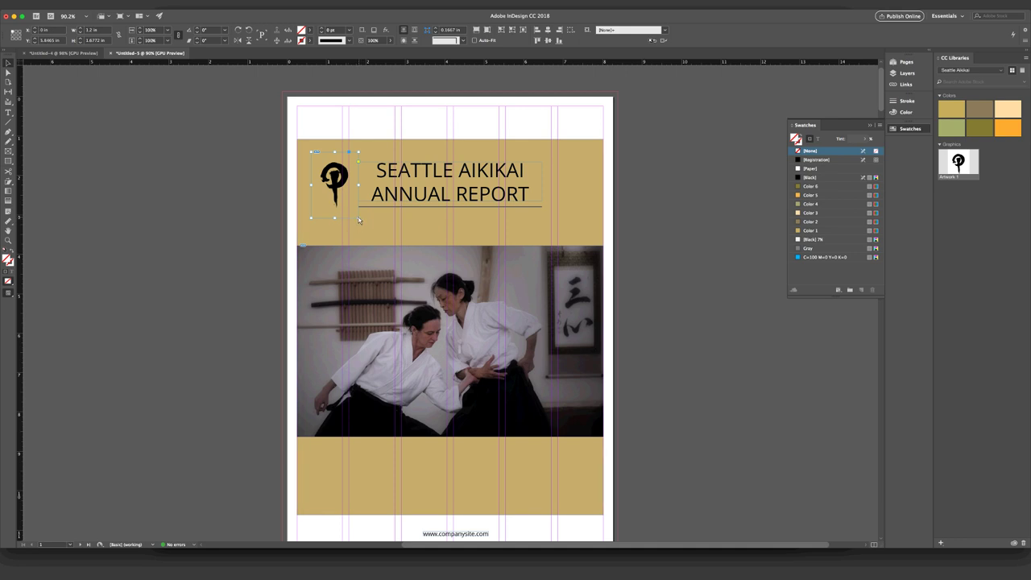
Step: Reduce the logo to about 0.93 by 1.3 in and nudge it down beside the title
drag(359, 220, 347, 206)
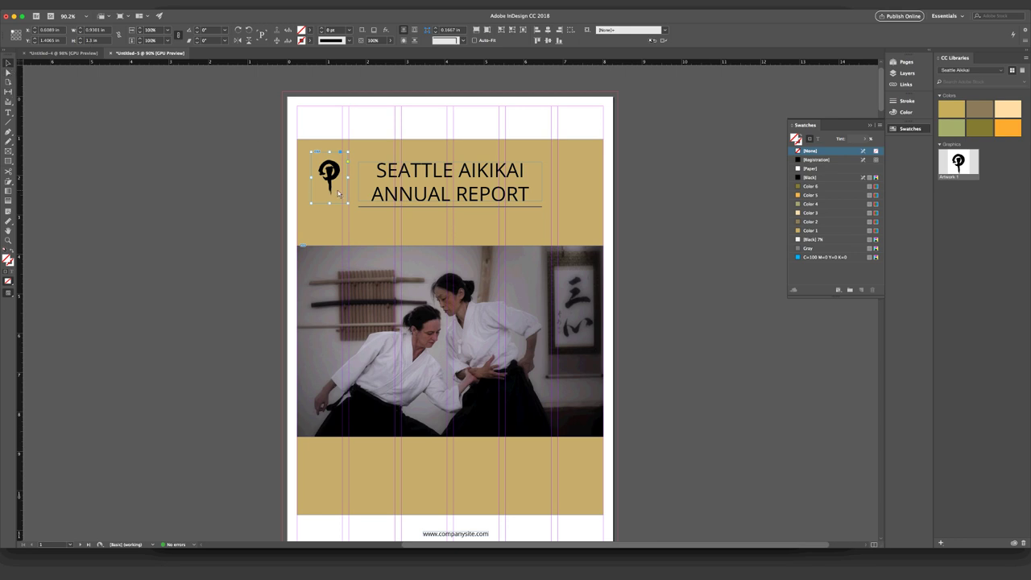
mouse_move(327, 189)
drag(328, 190, 329, 194)
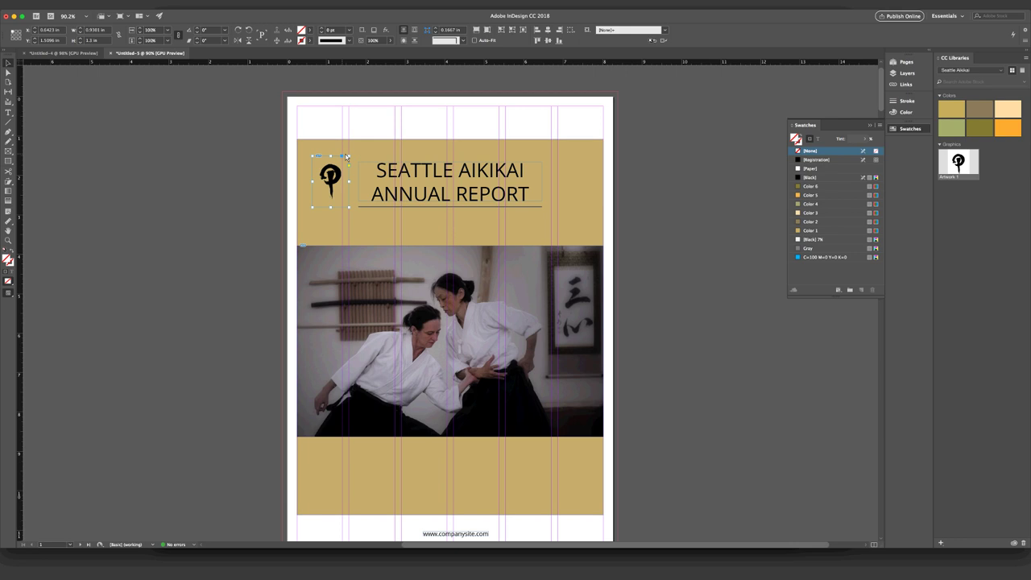
Step: Trim the top of the logo frame to a height of about 1.12 in and shift the logo left, away from the title
click(331, 166)
click(331, 166)
click(330, 207)
drag(330, 207, 332, 207)
click(242, 184)
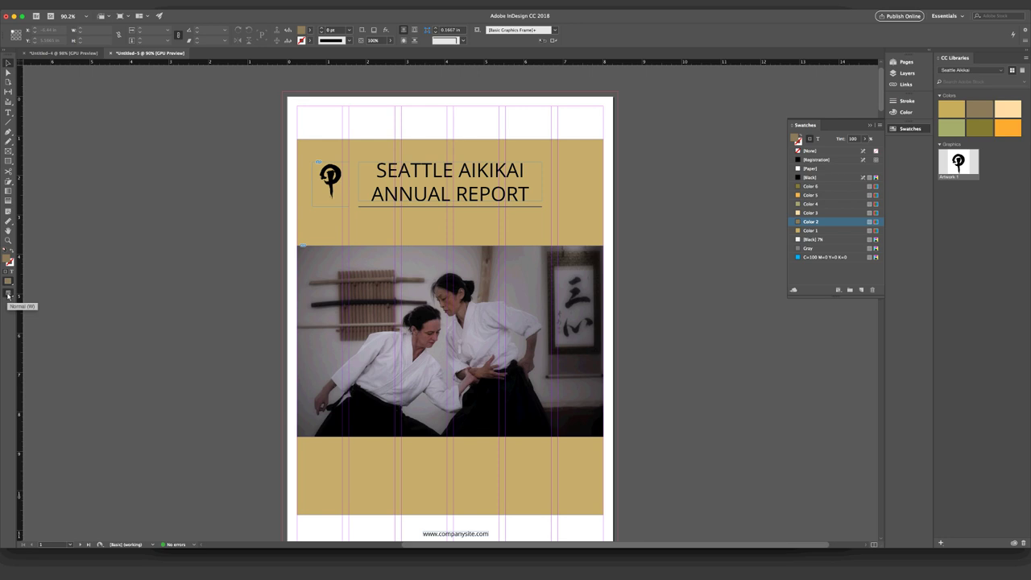
click(327, 205)
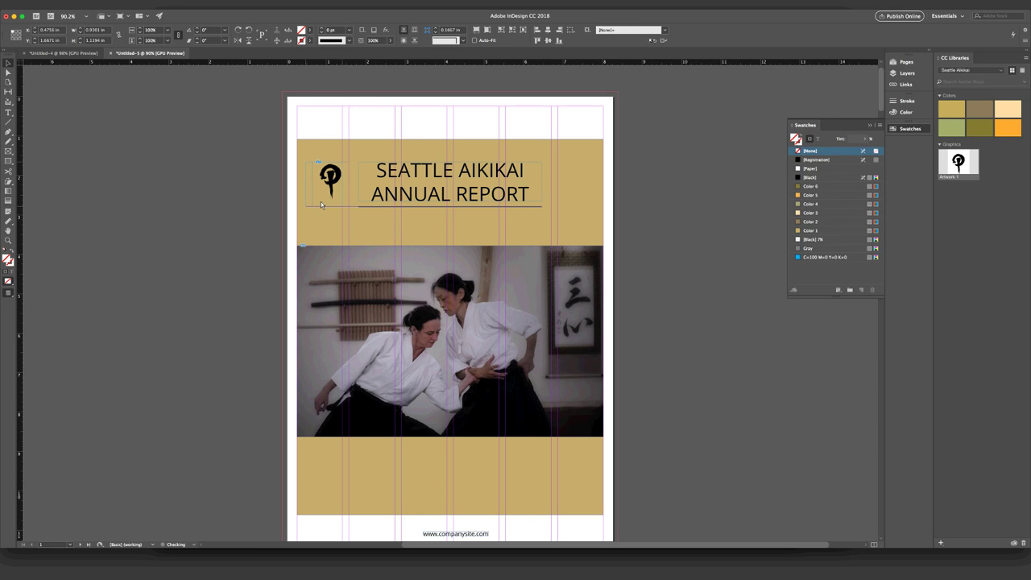
drag(321, 202, 321, 202)
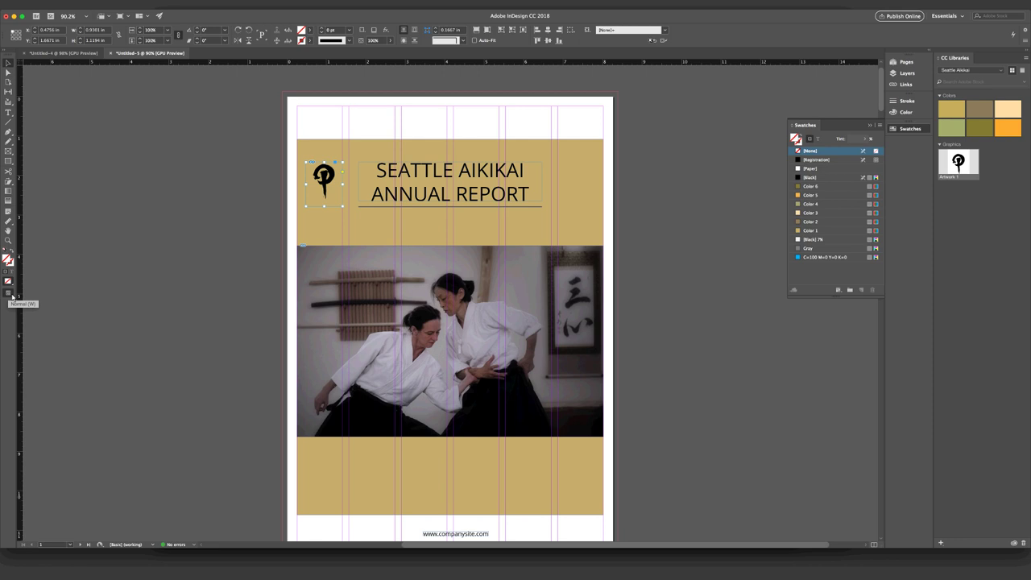
Step: Deselect the logo and display the cover in Preview screen mode
click(187, 291)
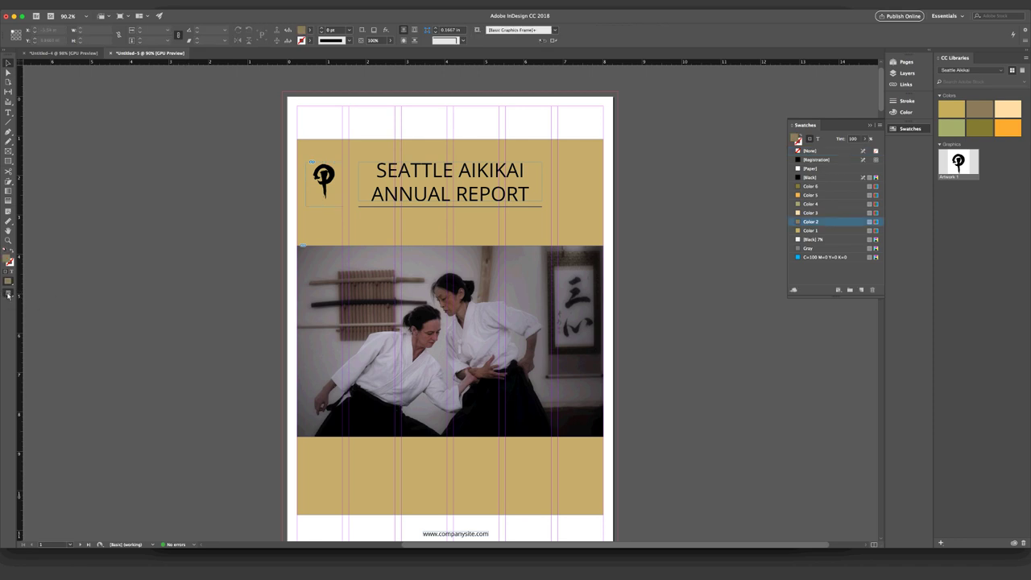
click(8, 295)
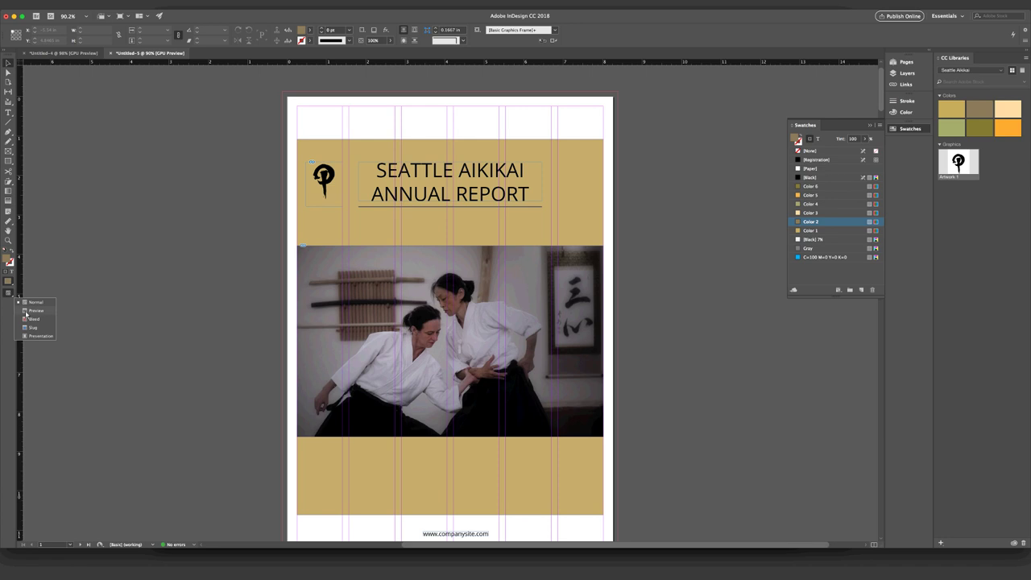
click(30, 312)
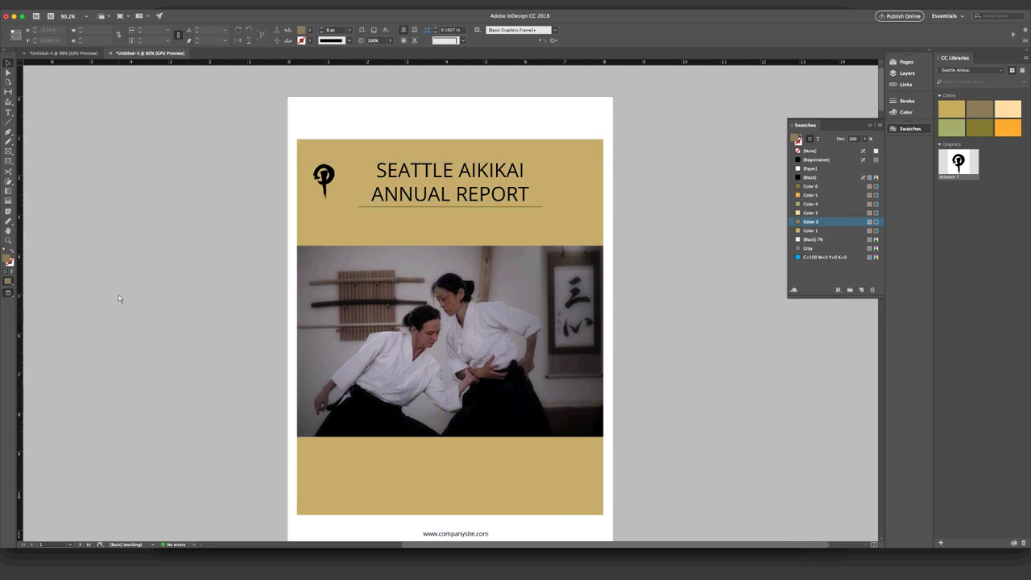
Step: Enlarge the cover logo slightly, move it a little closer to the title, and return to Normal screen mode
click(328, 195)
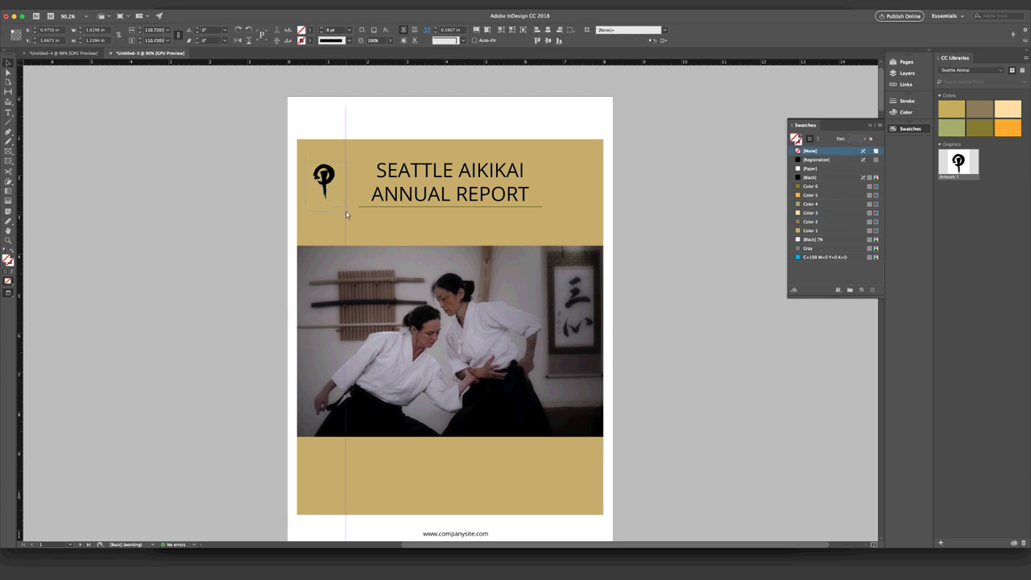
drag(344, 207, 347, 211)
drag(348, 164, 350, 158)
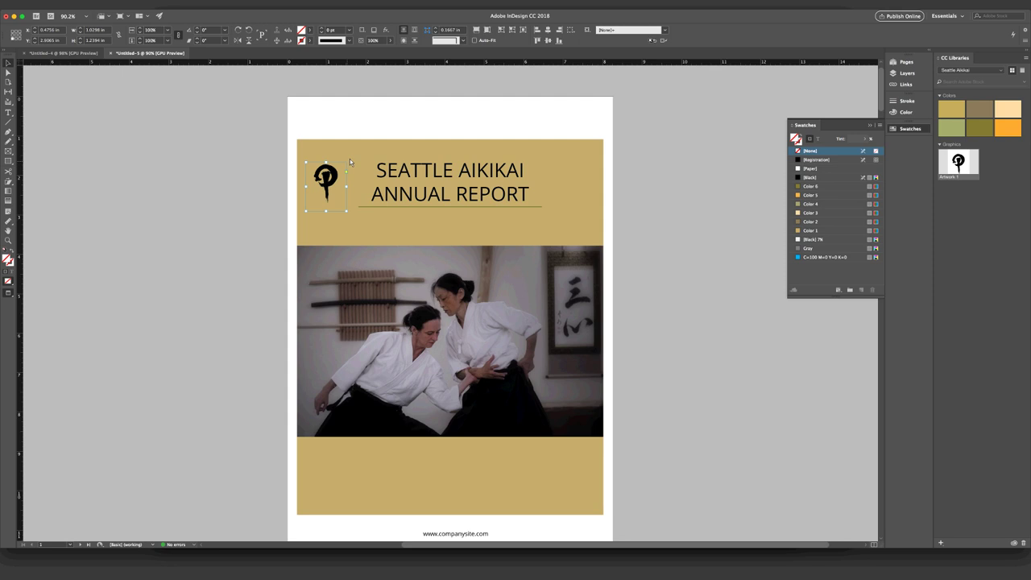
click(248, 171)
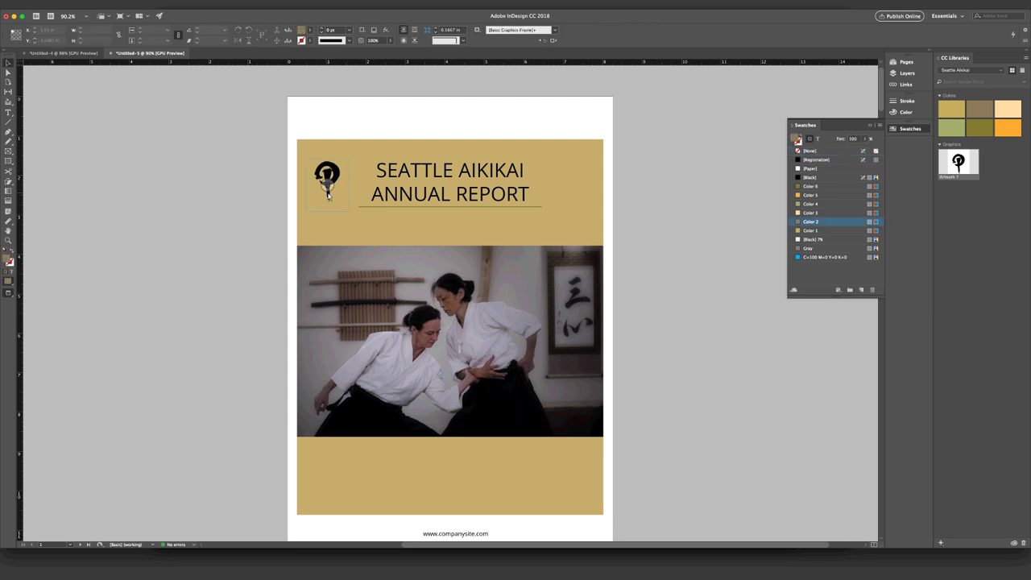
click(329, 194)
click(205, 190)
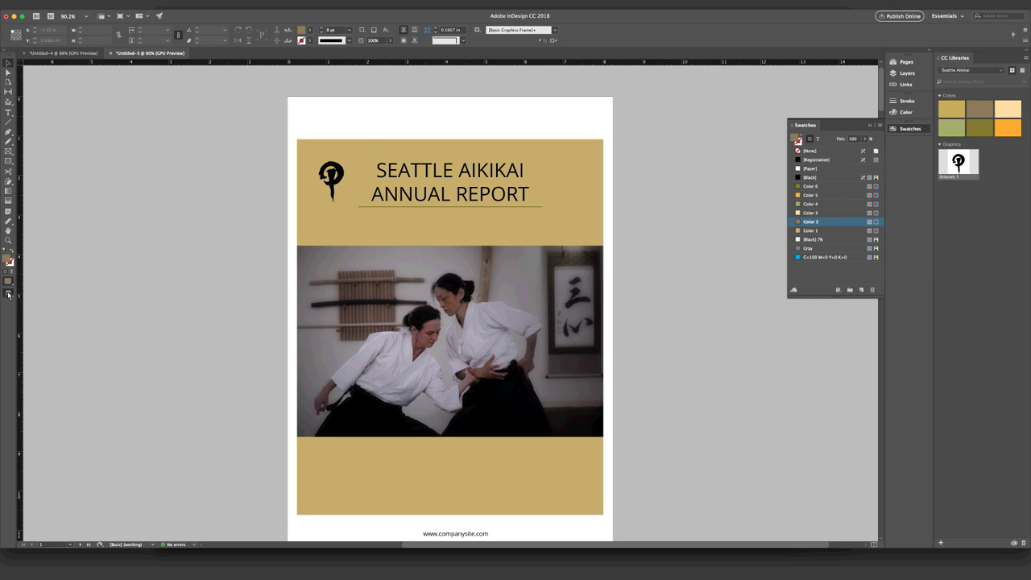
drag(8, 295, 24, 303)
key(w)
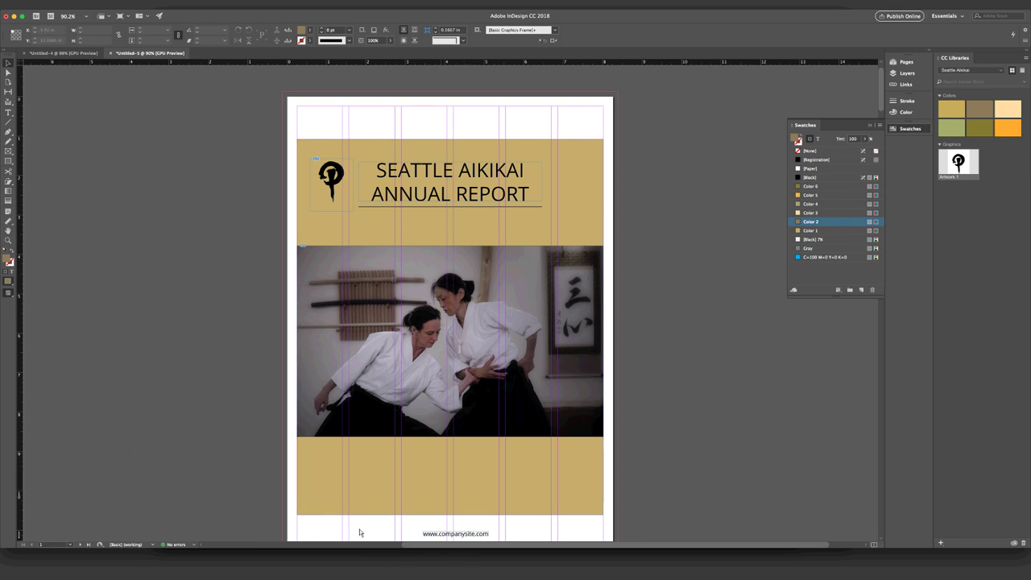
double_click(438, 536)
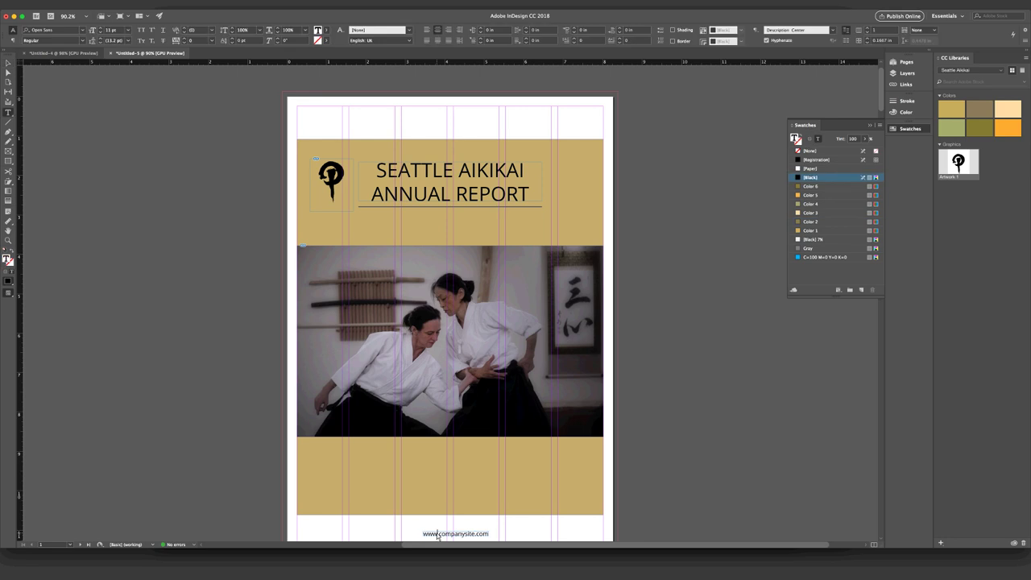
triple_click(435, 536)
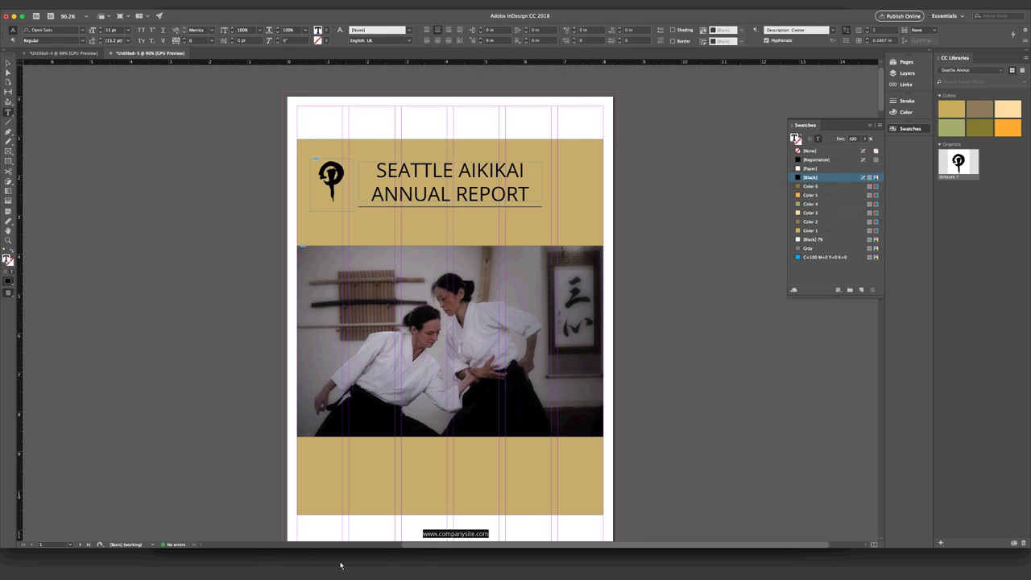
click(704, 569)
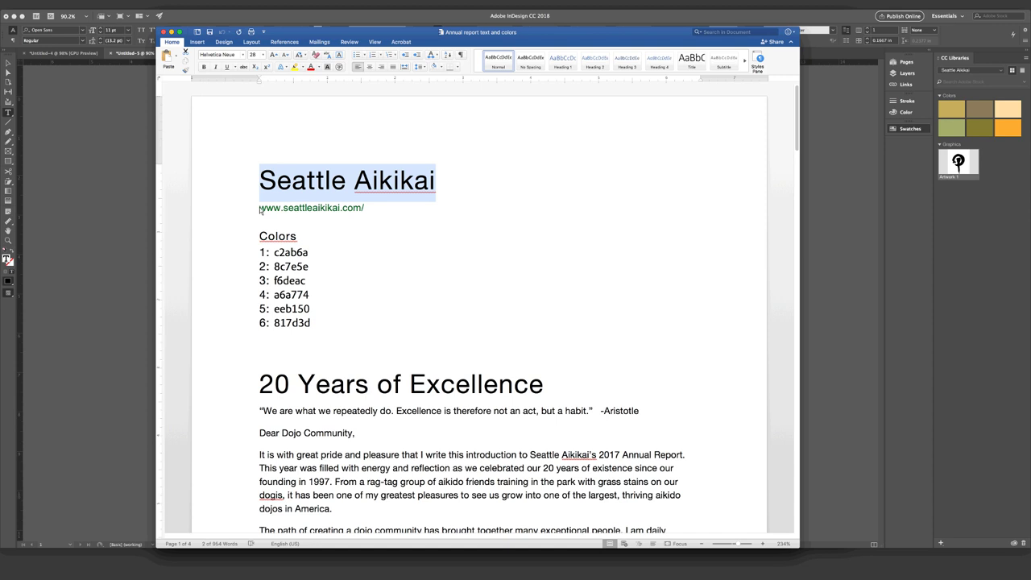
drag(259, 209, 367, 208)
key(super+c)
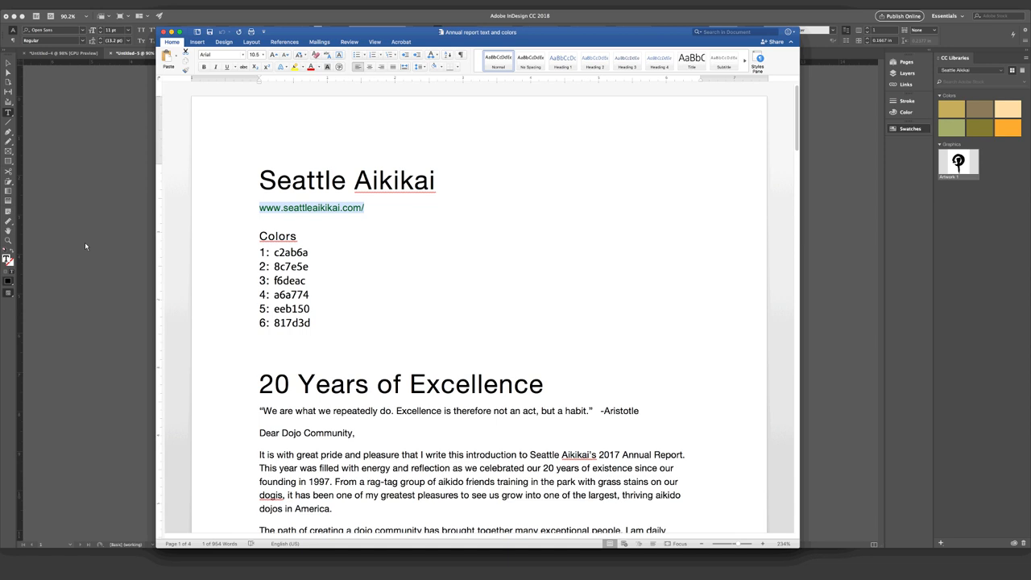
key(super+Tab)
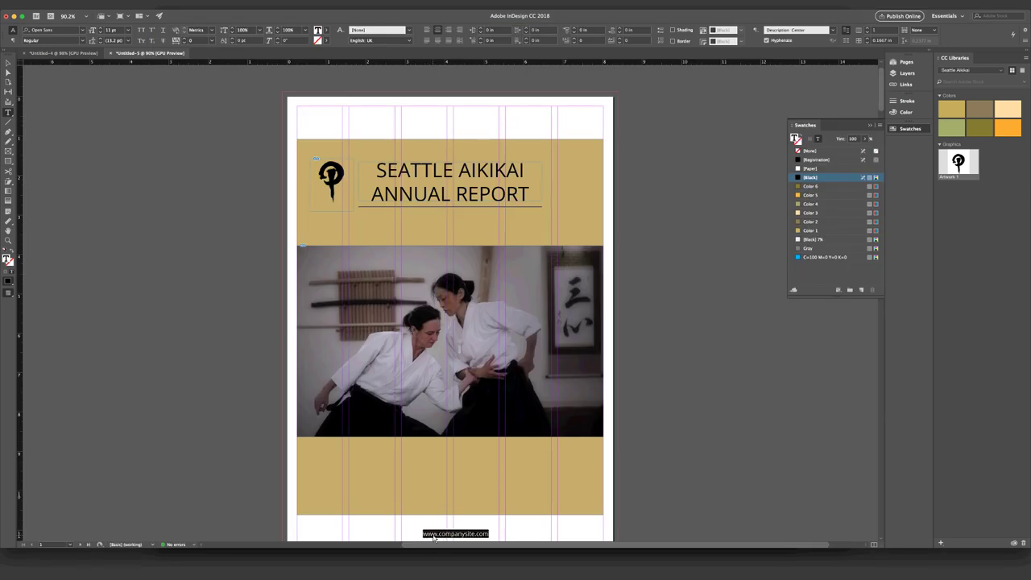
key(super+v)
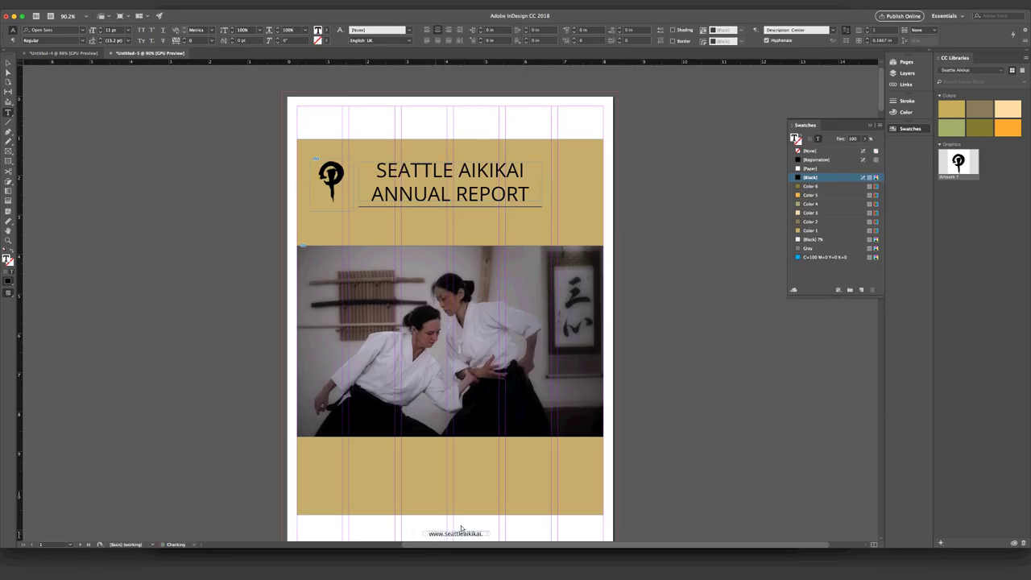
Step: Widen the cover's web address frame to about 1.9 in so the whole address fits
scroll(253, 383, down, 3)
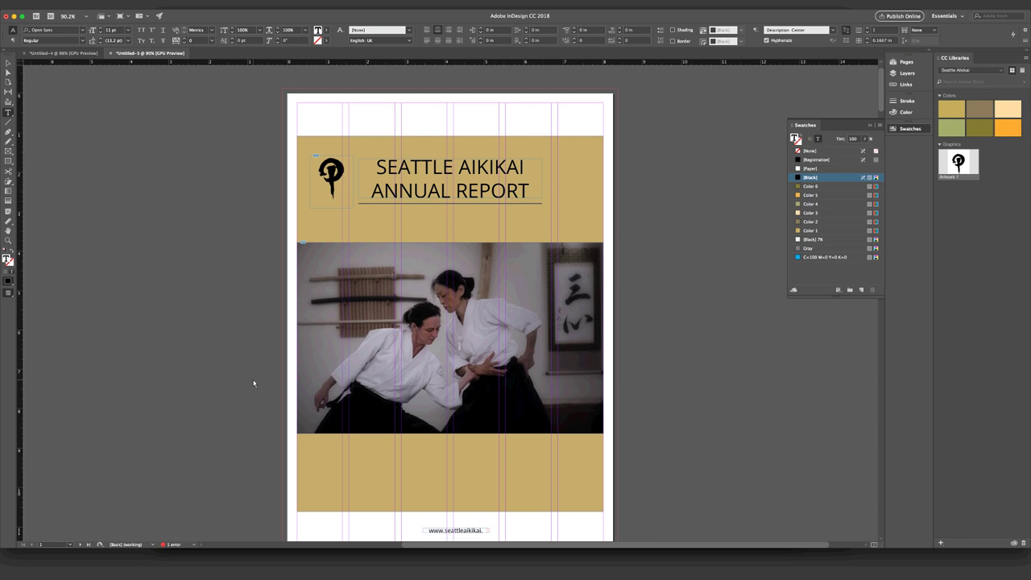
scroll(253, 384, down, 5)
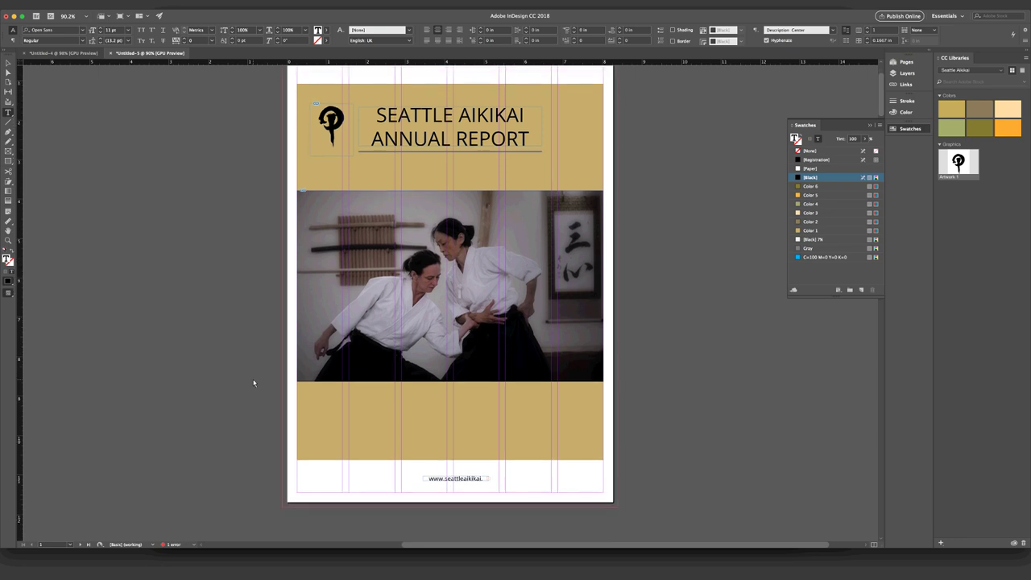
click(10, 63)
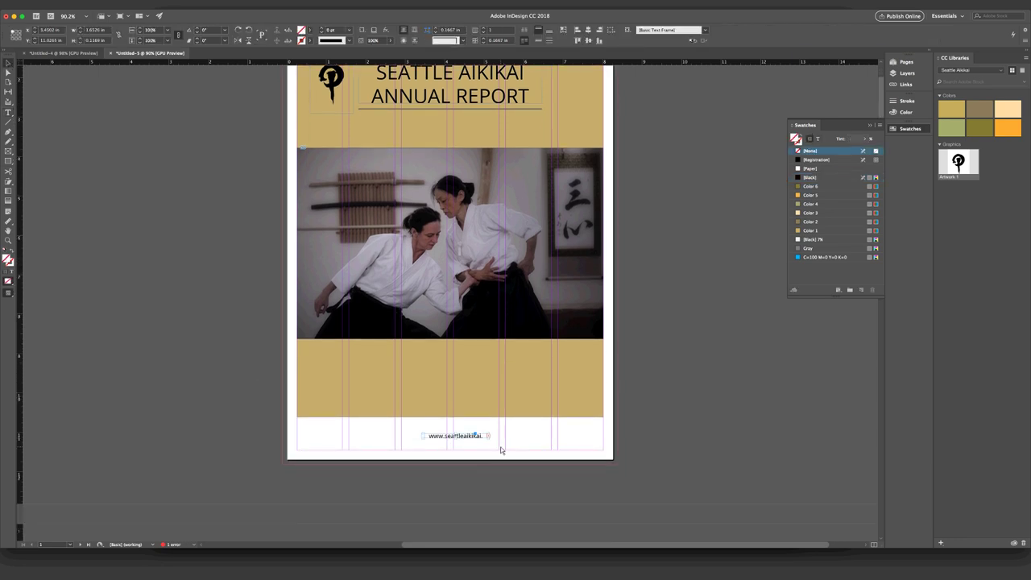
key(super+1)
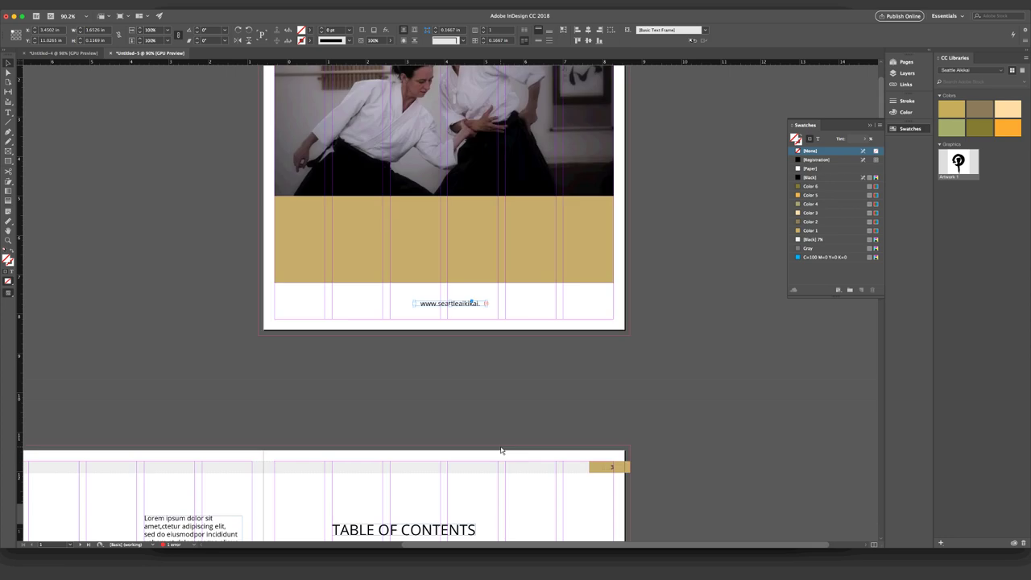
key(super+equal)
key(super+equal)
key(super+equal)
key(super+equal)
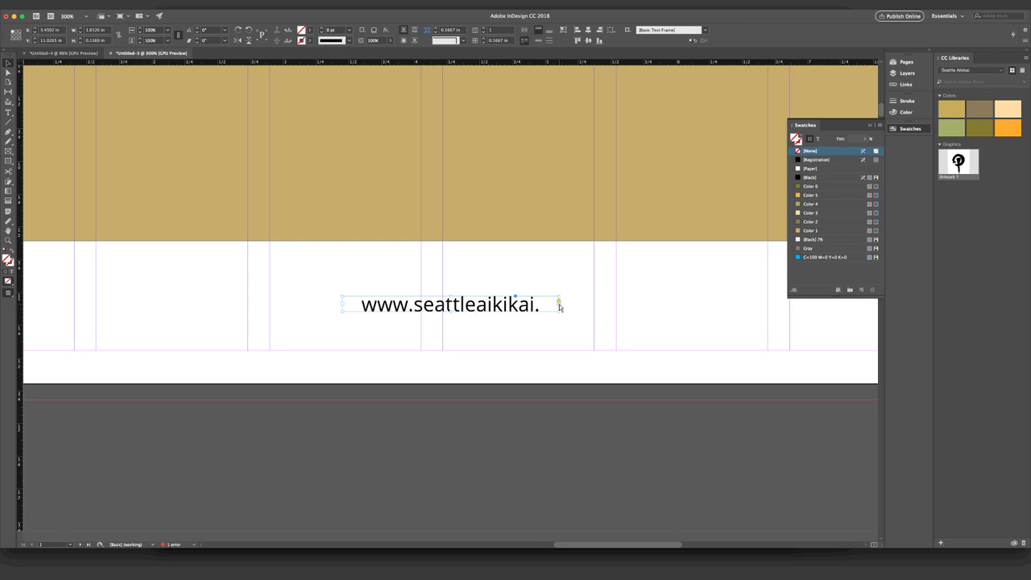
click(559, 304)
drag(559, 312, 594, 312)
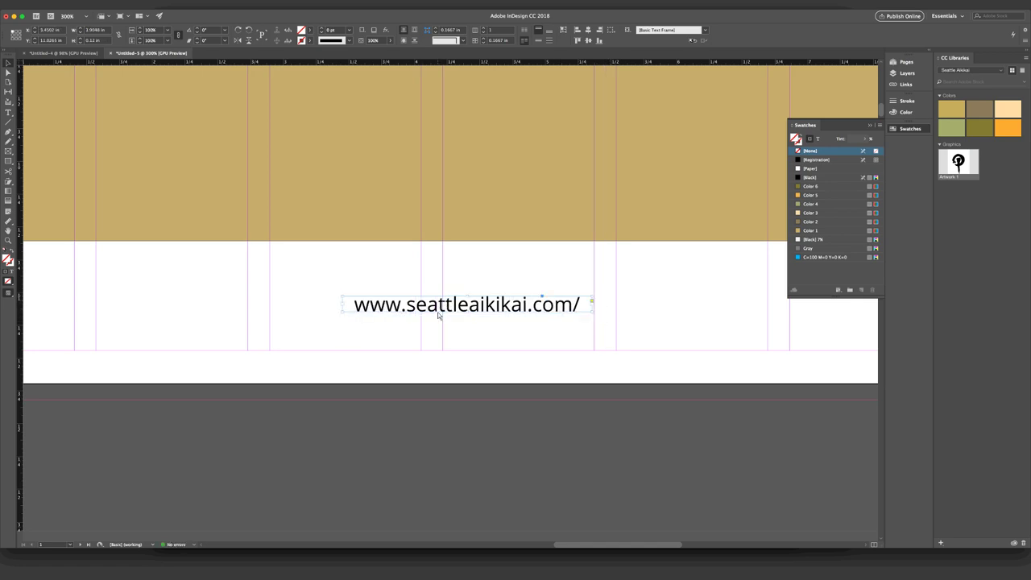
key(super+minus)
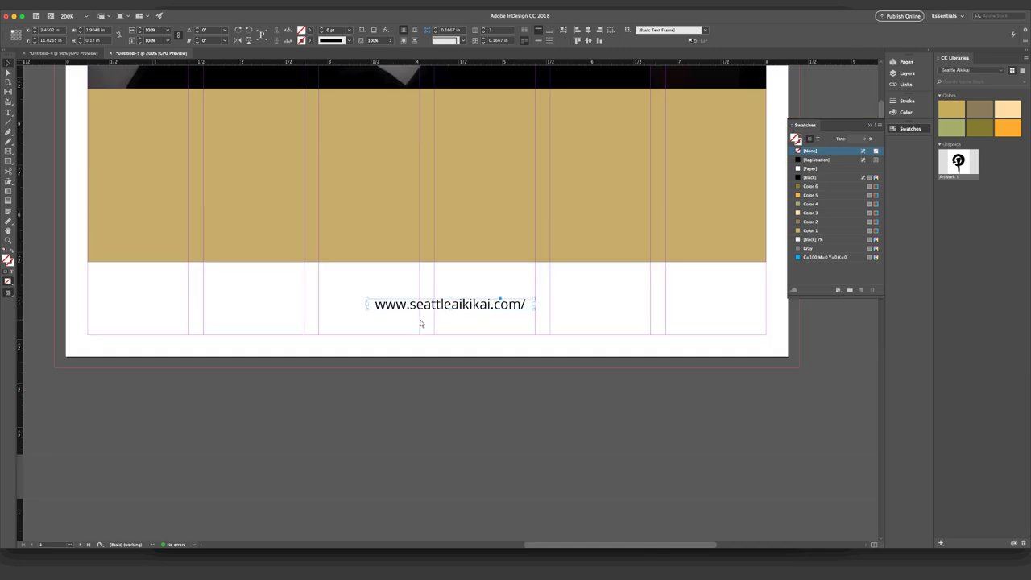
key(super+minus)
key(super+minus)
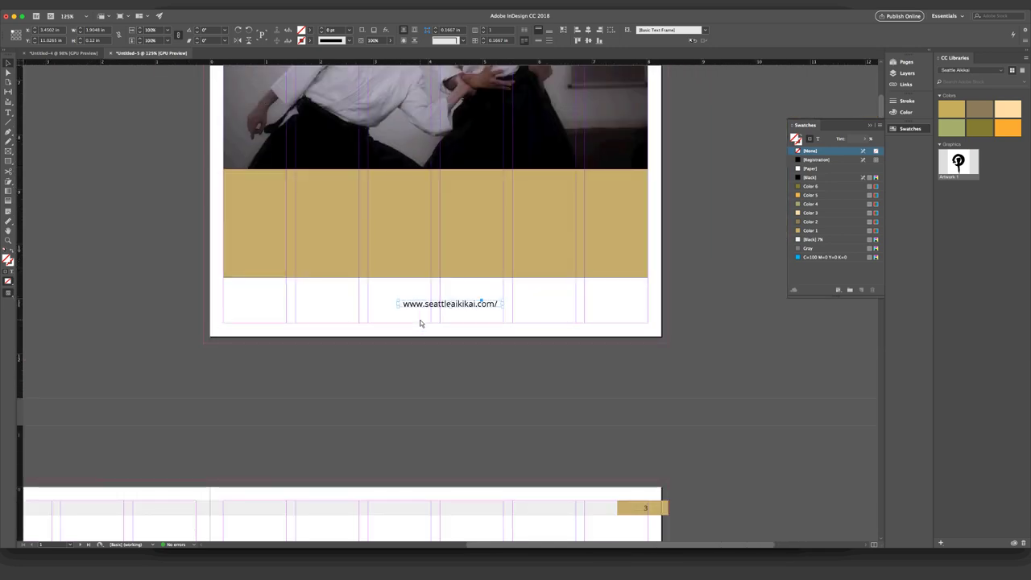
key(super+minus)
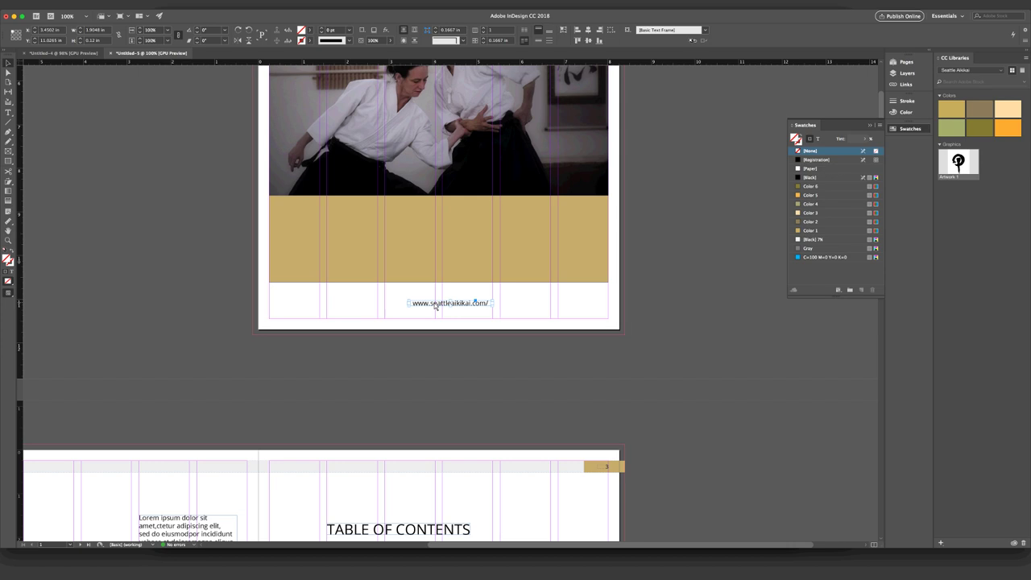
key(super+minus)
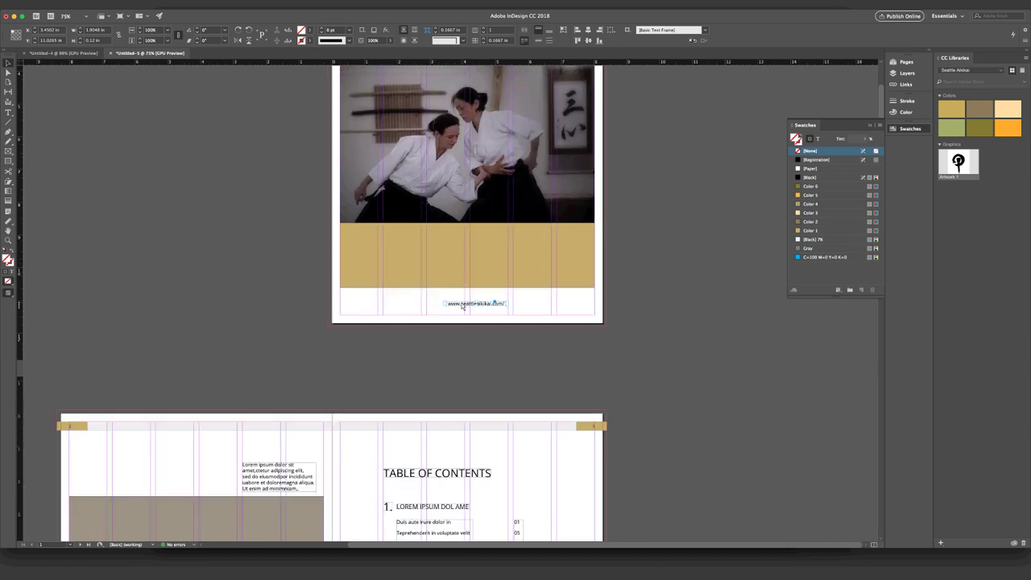
Step: Tighten the cover's web address frame to about 1.84 in wide and center it horizontally below the gold band
key(super+equal)
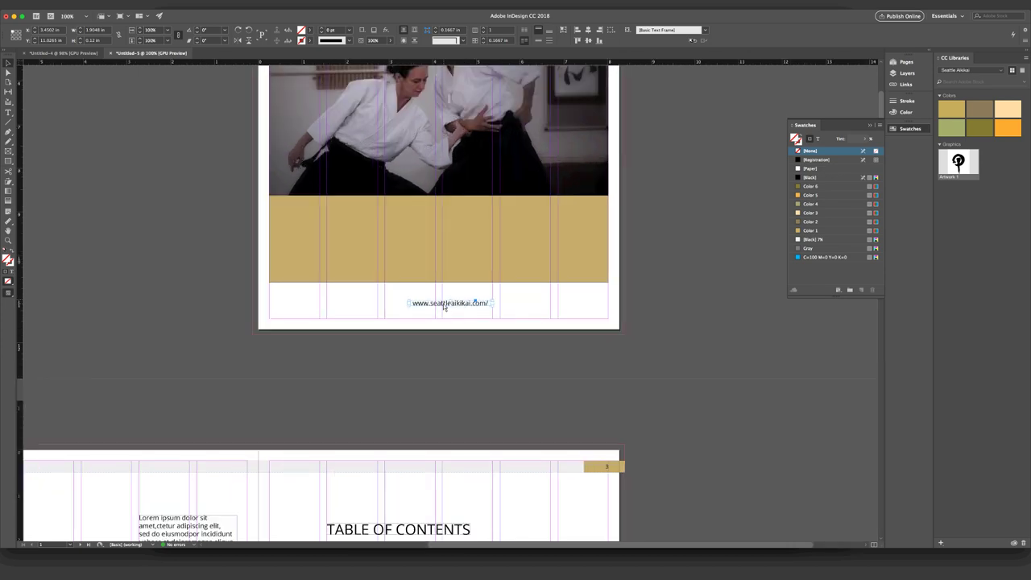
drag(443, 304, 432, 305)
drag(432, 304, 400, 309)
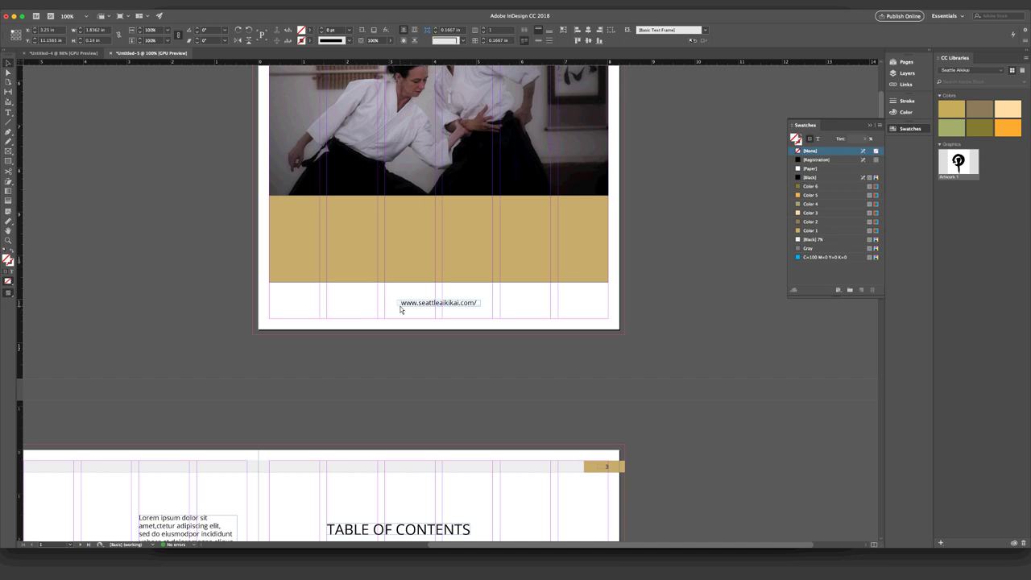
click(454, 305)
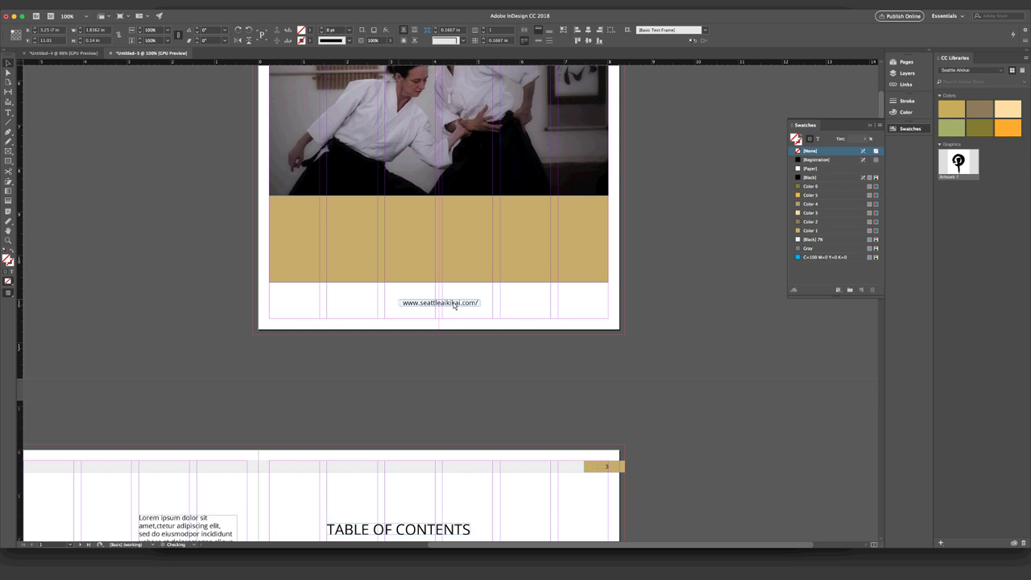
drag(454, 306, 444, 303)
drag(426, 307, 427, 308)
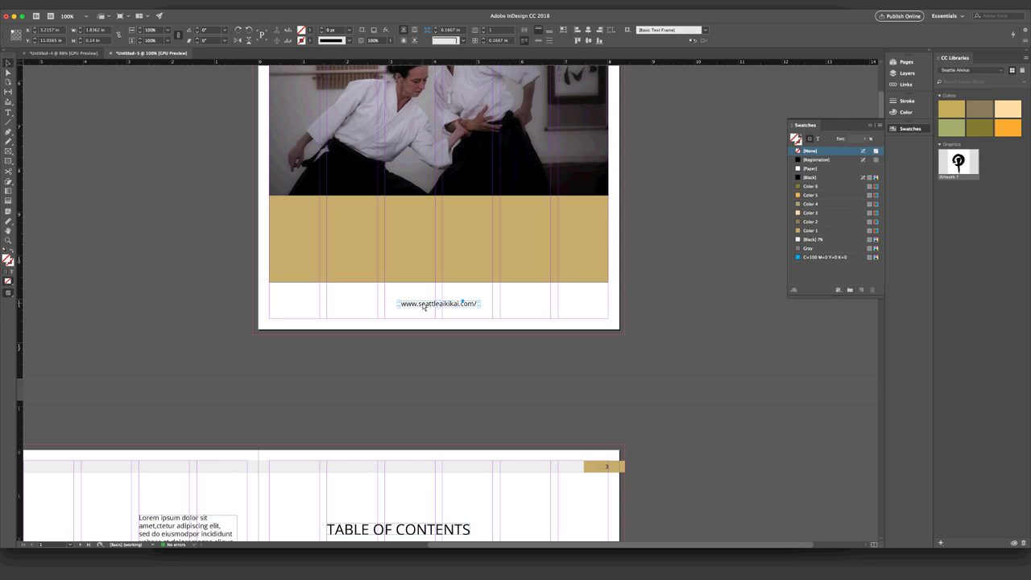
Step: Turn the web address text on the cover into a hyperlink generated from its URL, and return to the Selection tool
double_click(425, 307)
triple_click(424, 307)
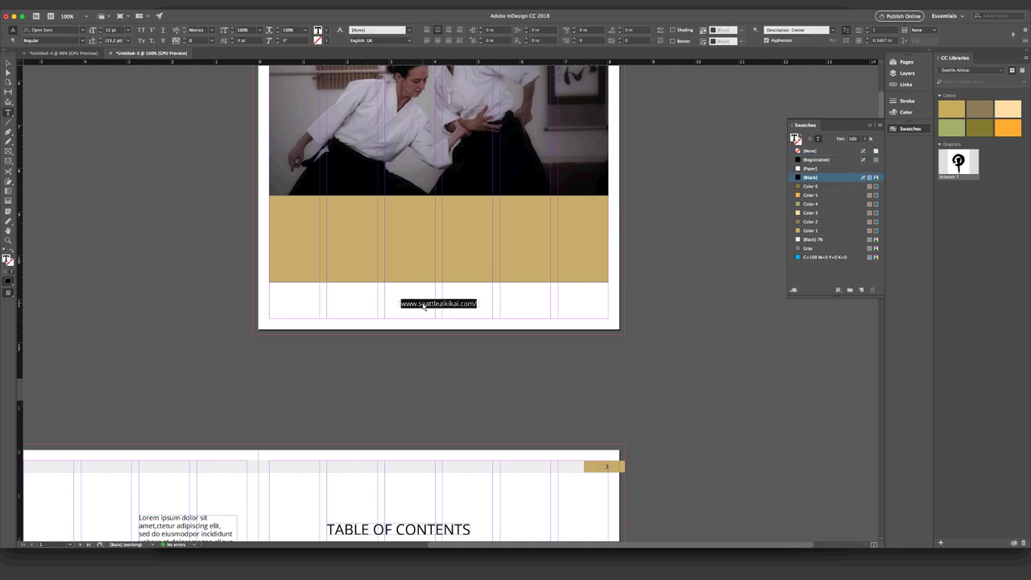
right_click(424, 307)
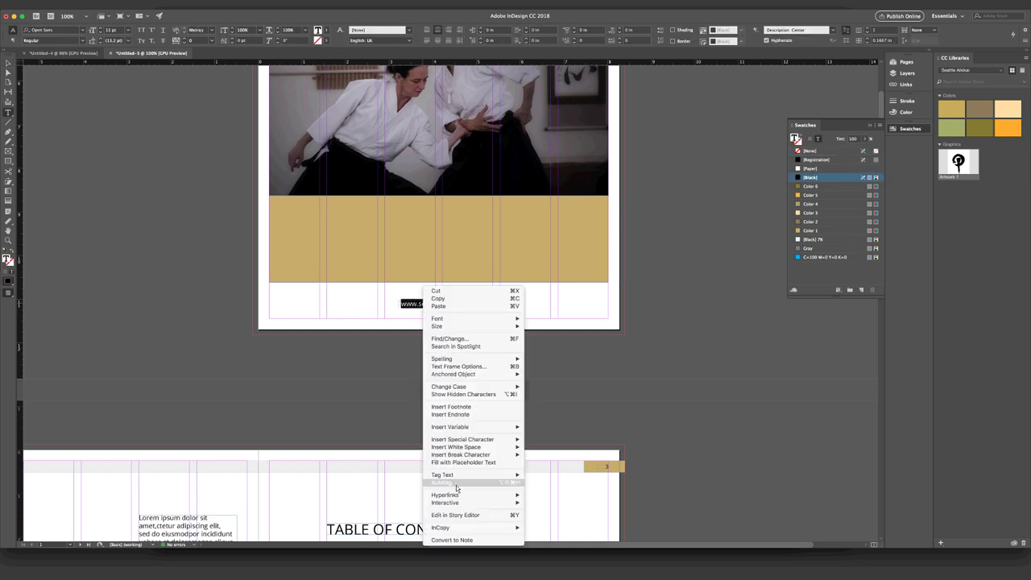
mouse_move(457, 502)
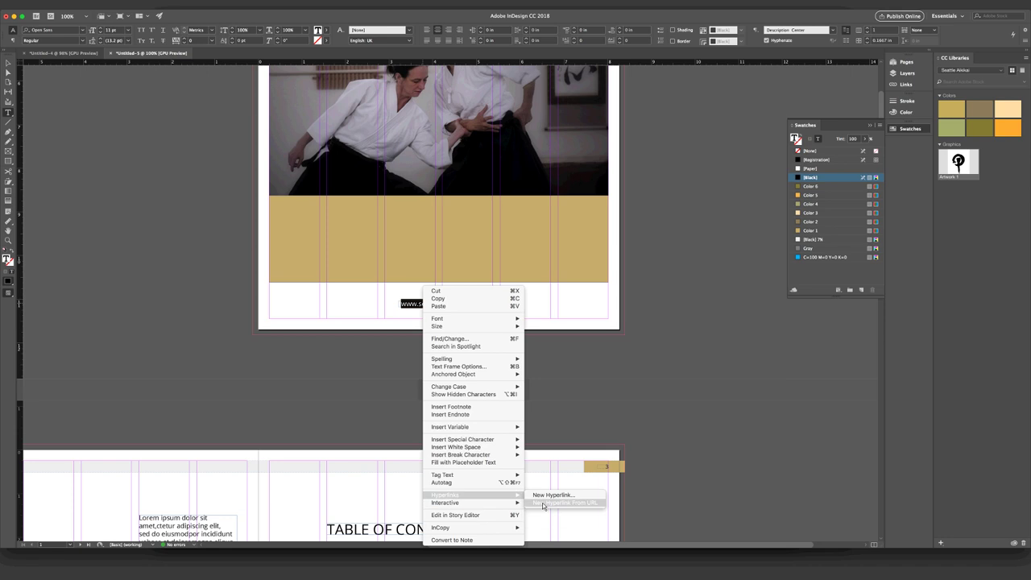
click(544, 505)
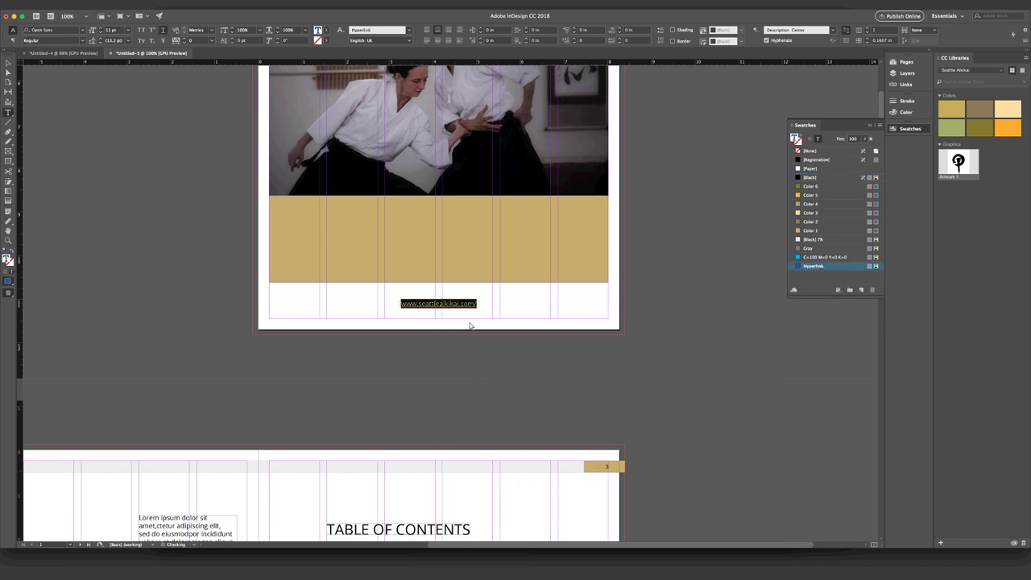
click(8, 63)
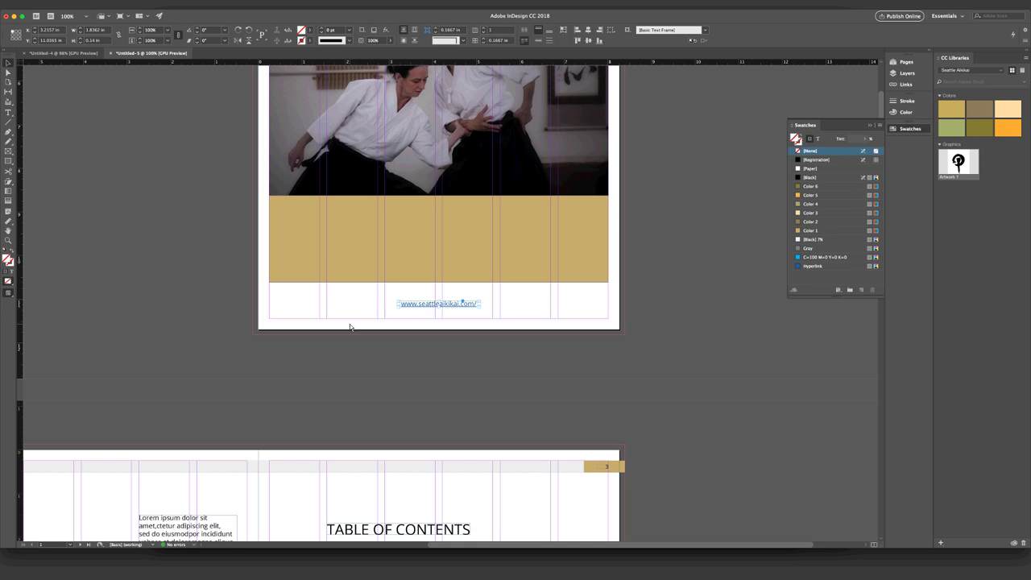
Step: Save the document as seattle aikikai annual report in the InDesign CC 2018 document format
scroll(350, 327, down, 2)
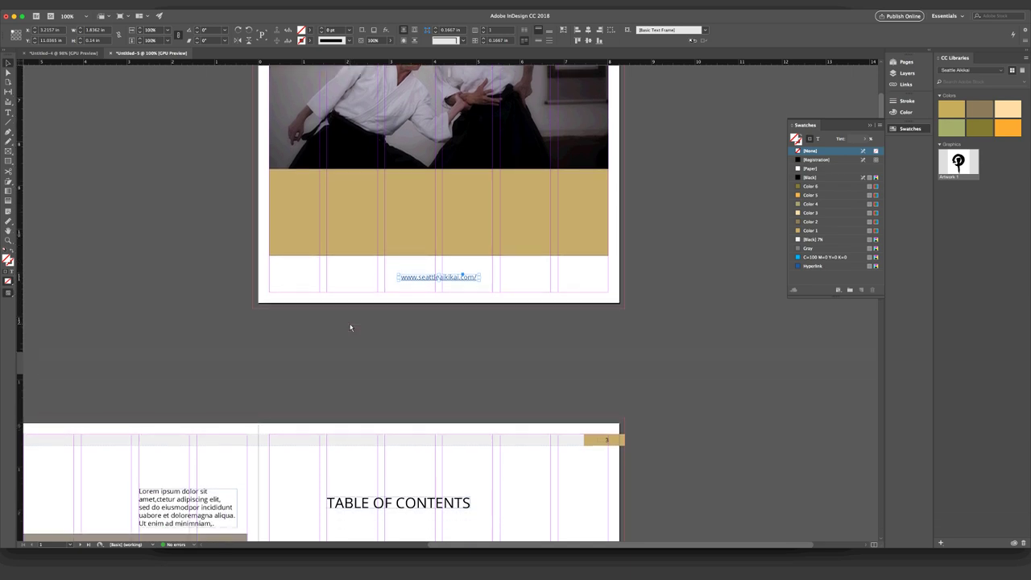
scroll(350, 327, down, 3)
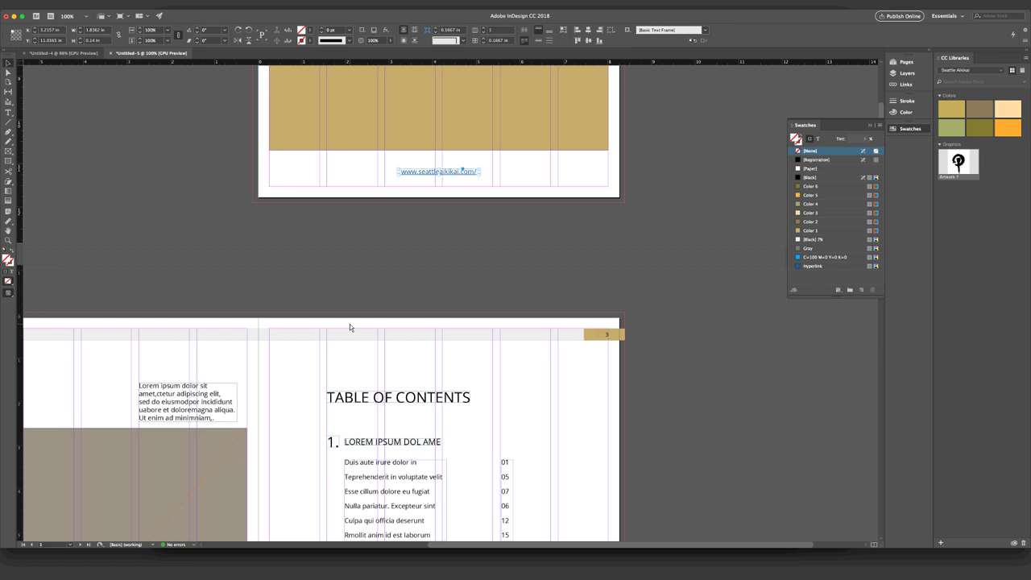
scroll(349, 327, up, 10)
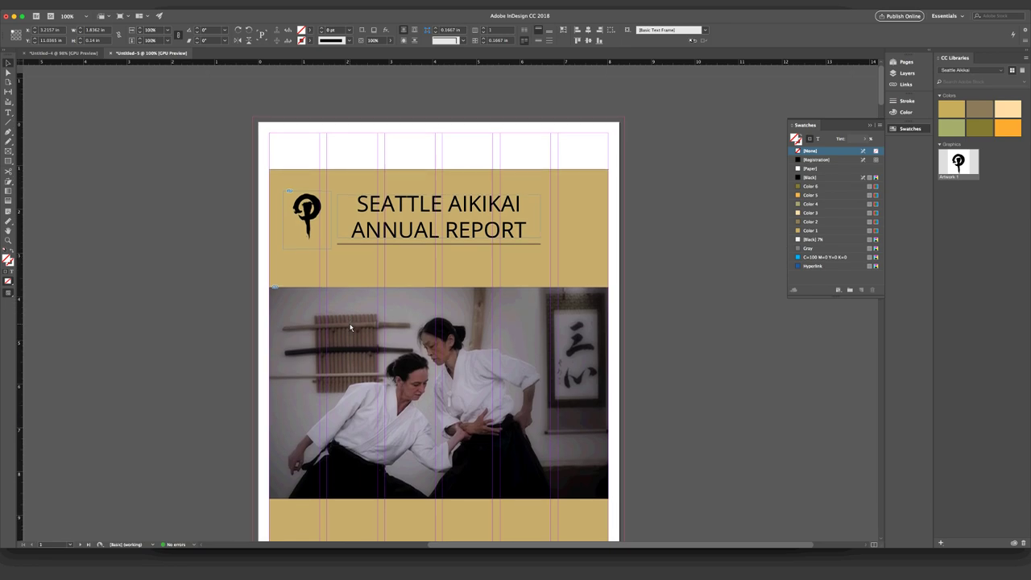
scroll(350, 327, down, 3)
scroll(349, 327, down, 1)
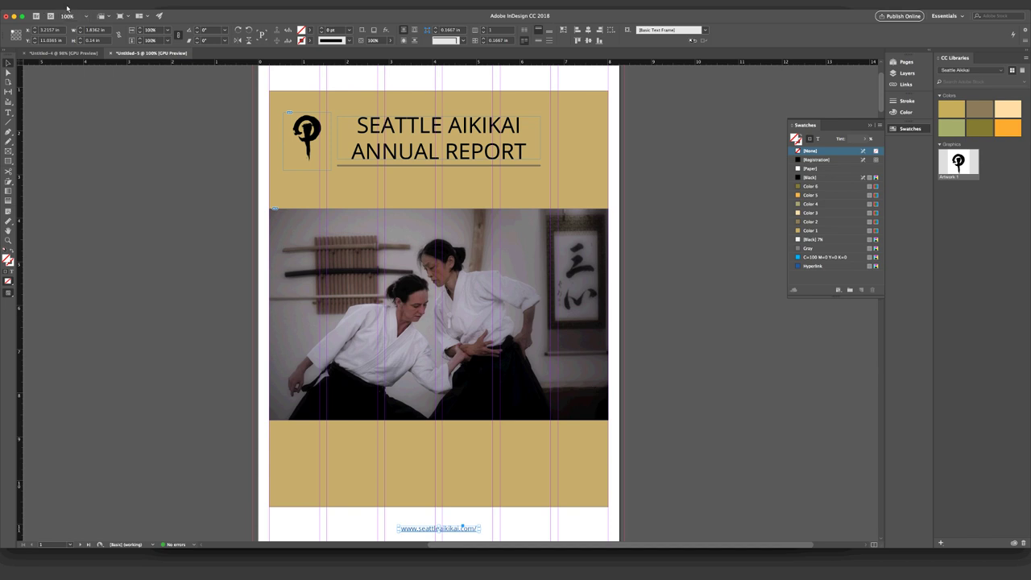
click(69, 7)
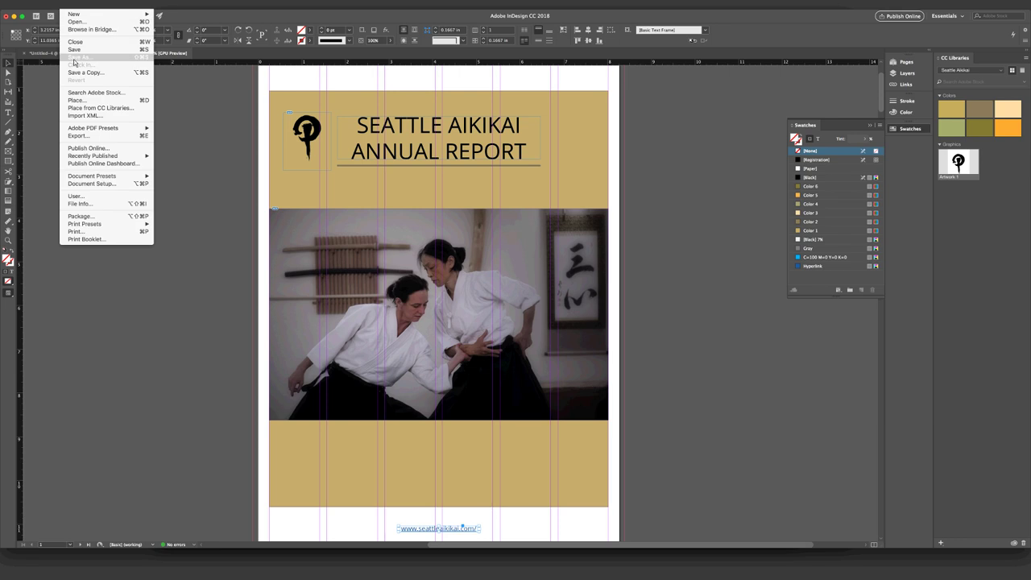
key(Escape)
key(super+s)
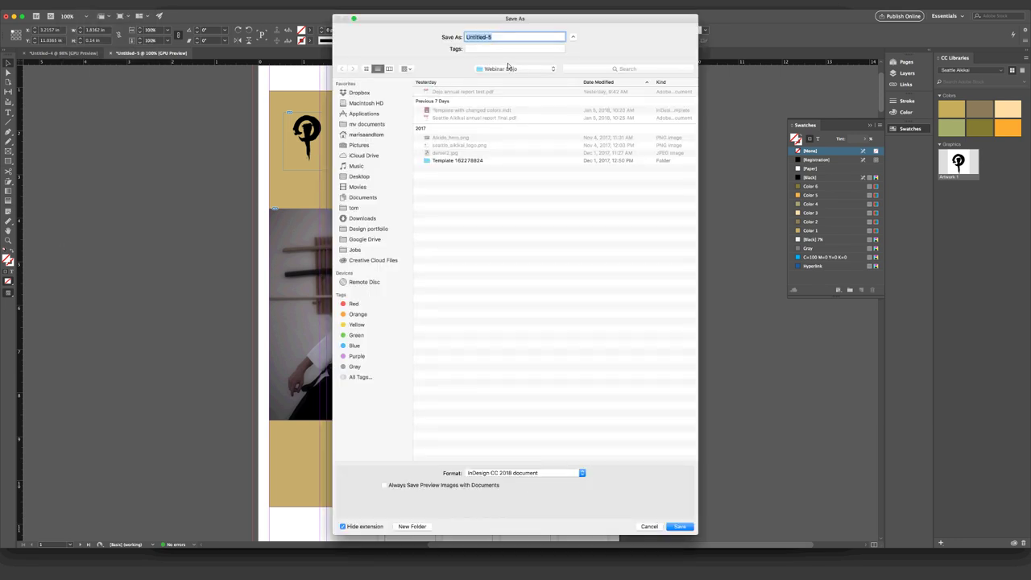
text(seattle aikikai annual report)
click(541, 475)
click(541, 475)
click(683, 527)
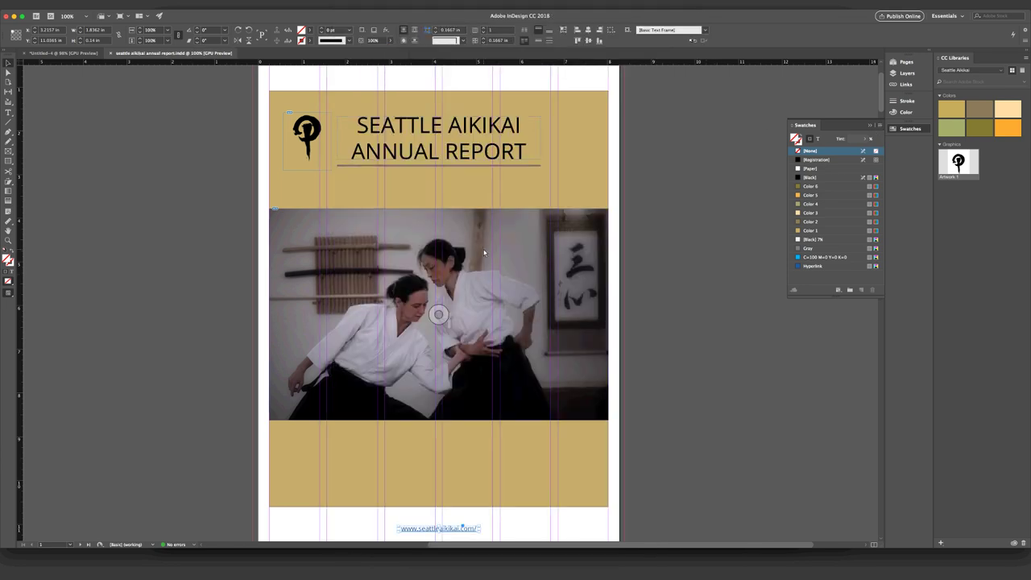
Step: Go to page 3 and delete the Table of Contents page from the document
scroll(484, 254, down, 1)
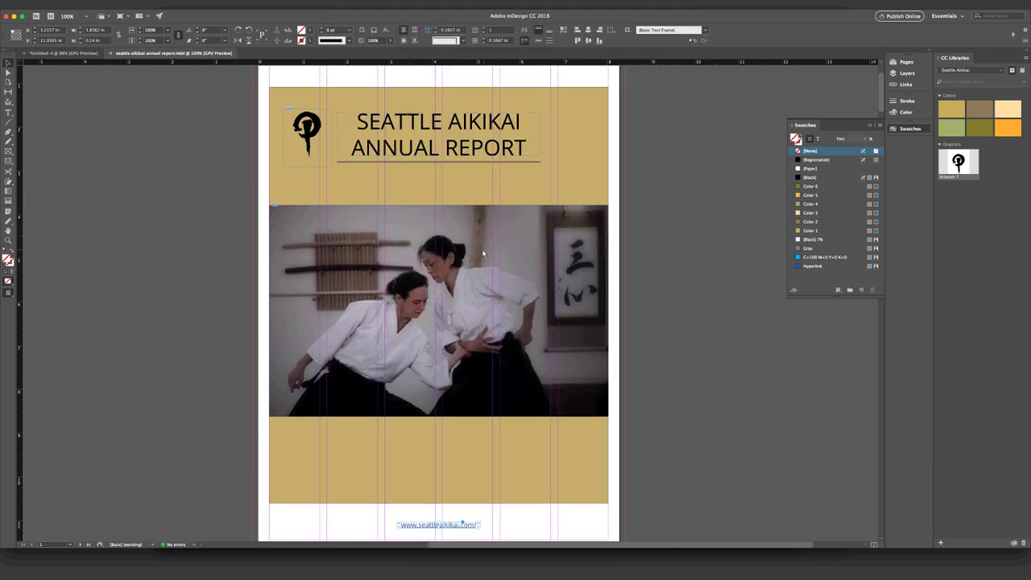
click(907, 62)
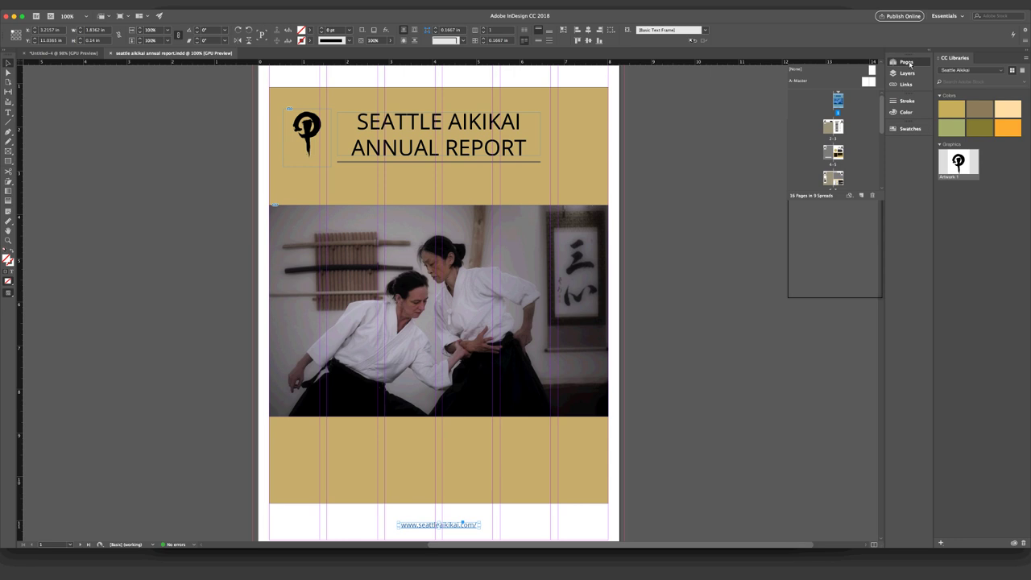
click(841, 127)
click(904, 63)
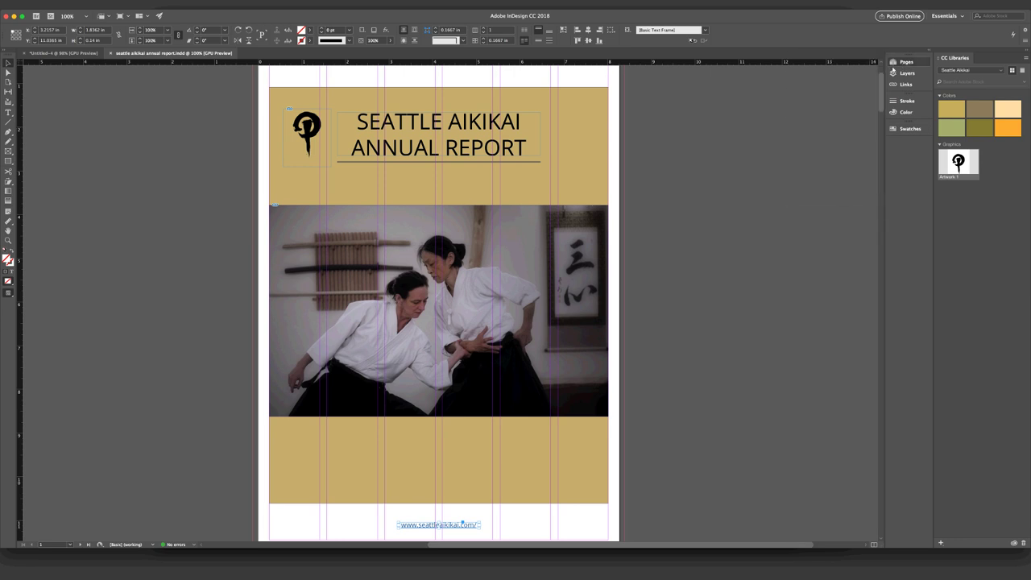
click(904, 63)
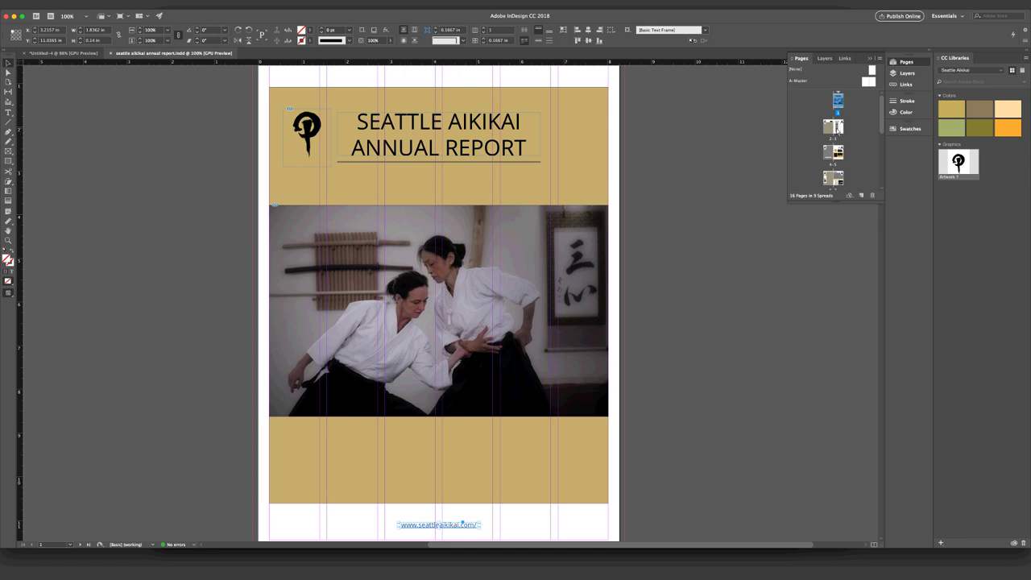
double_click(839, 131)
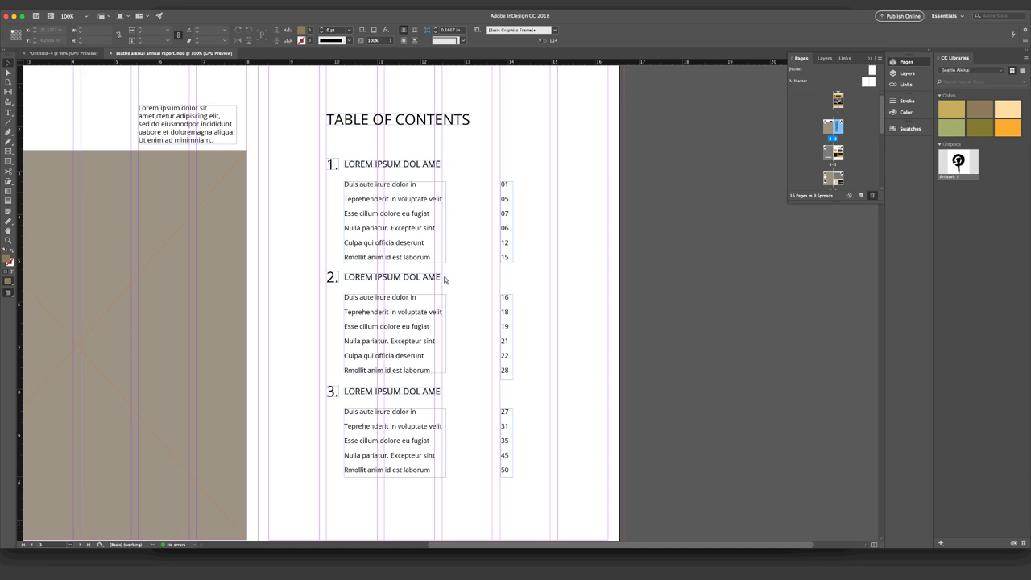
click(586, 311)
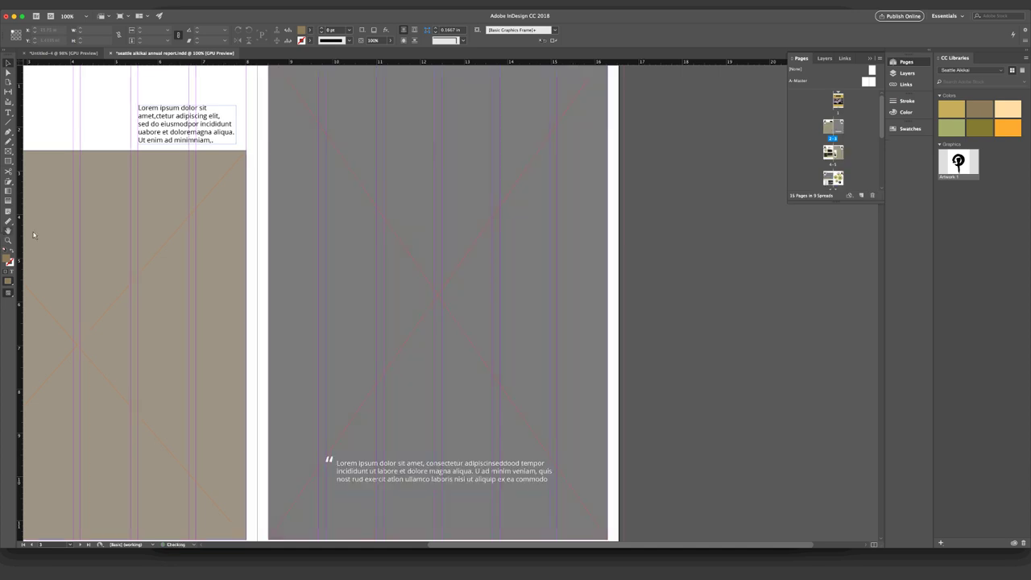
Step: Go to the Welcome spread and place daniel2.jpg in the circular picture frame beside the statement text
click(831, 131)
double_click(832, 155)
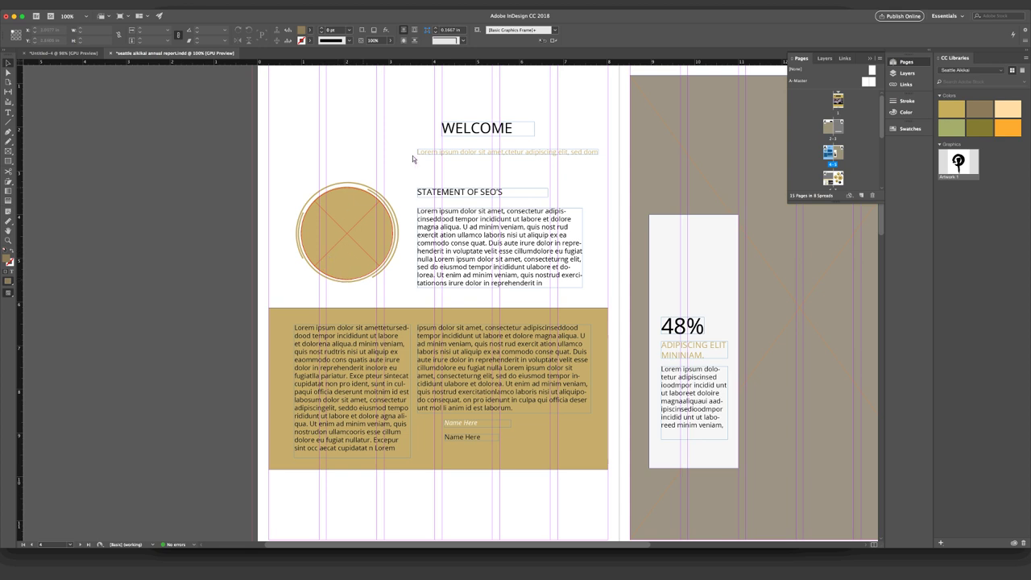
click(348, 248)
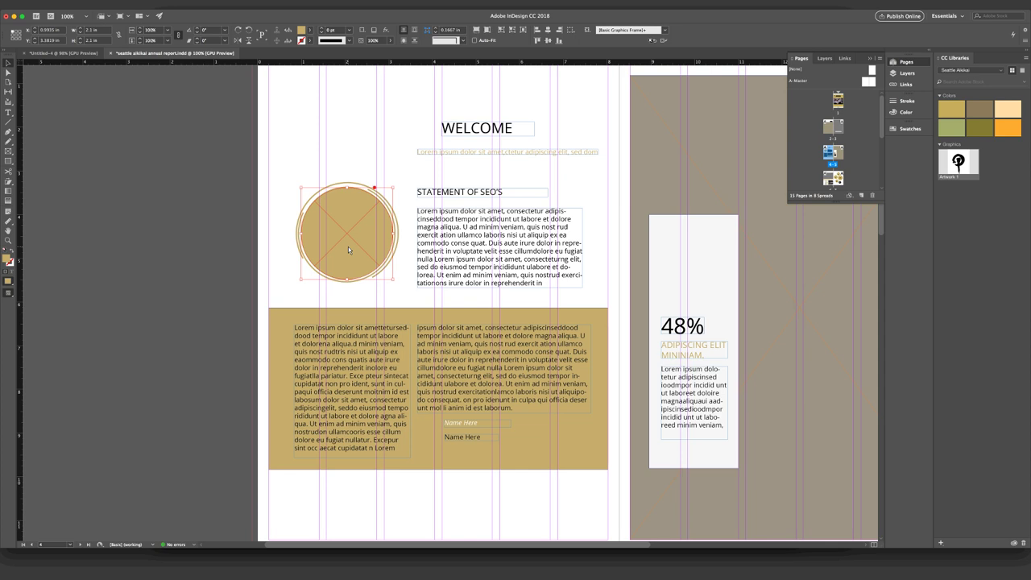
key(super+d)
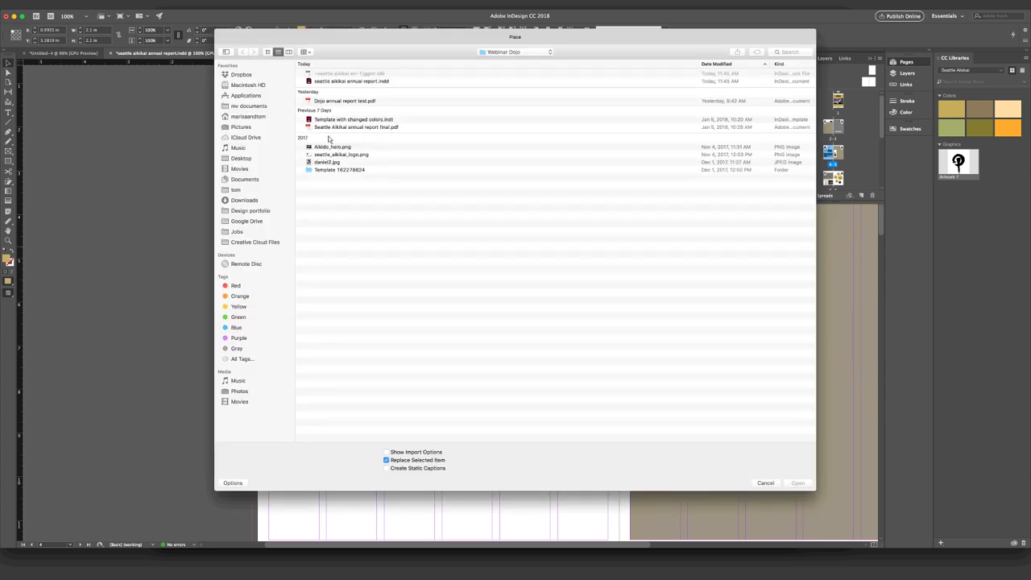
click(319, 164)
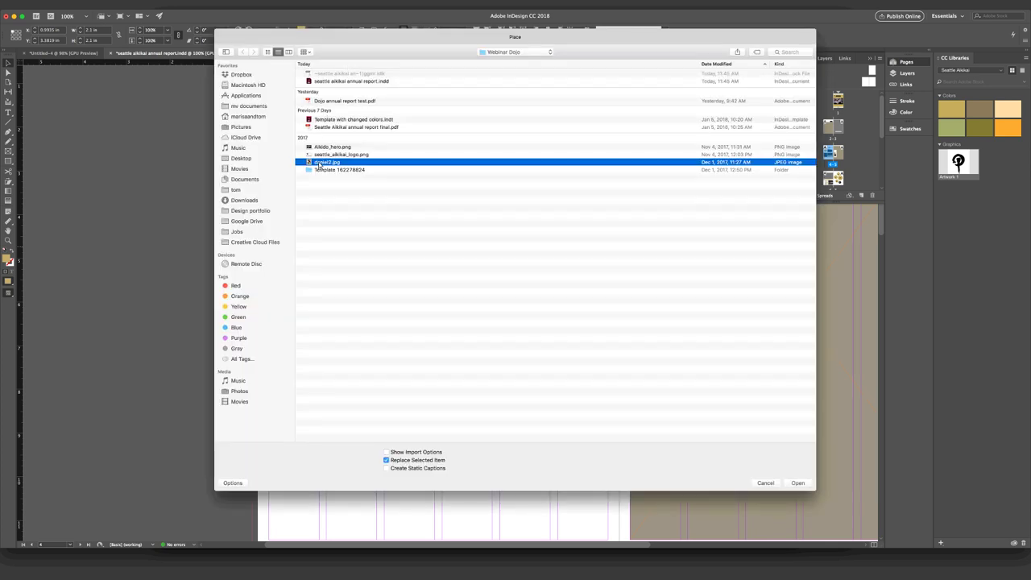
double_click(319, 163)
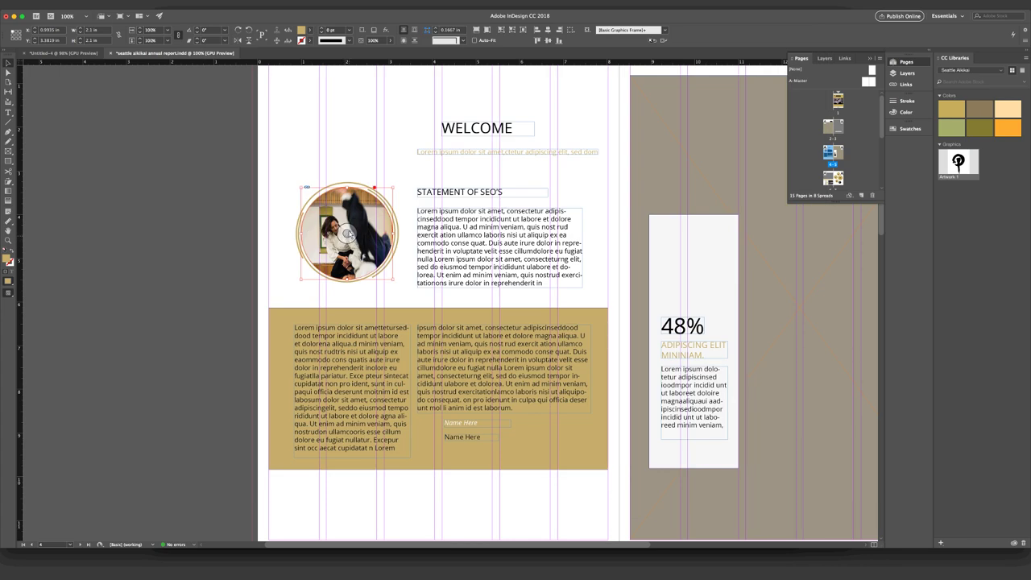
Step: Fit the photo so it fills the circular frame proportionally, and shift it slightly up within the circle
click(350, 235)
key(super+alt+shift+c)
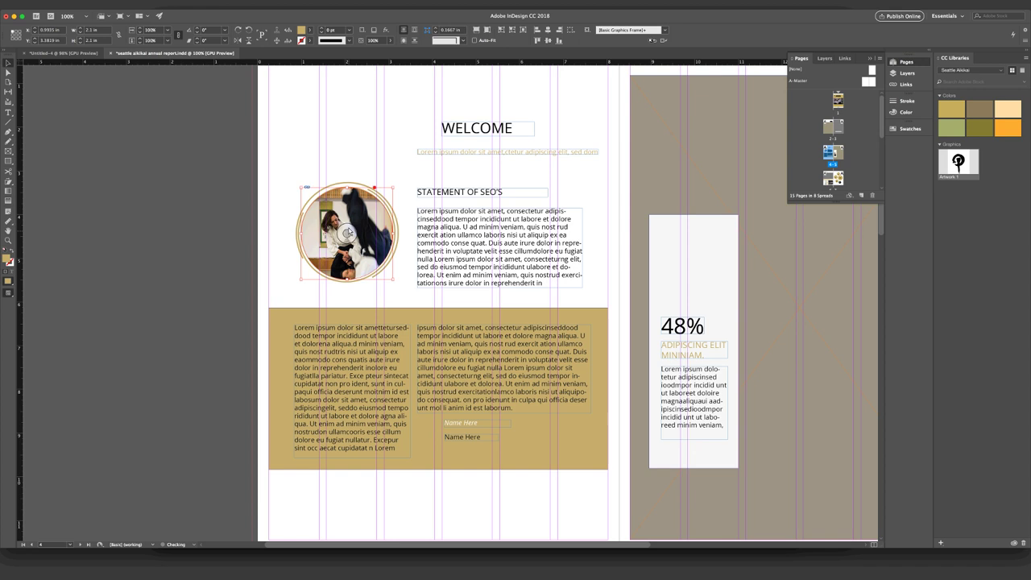
drag(348, 233, 350, 222)
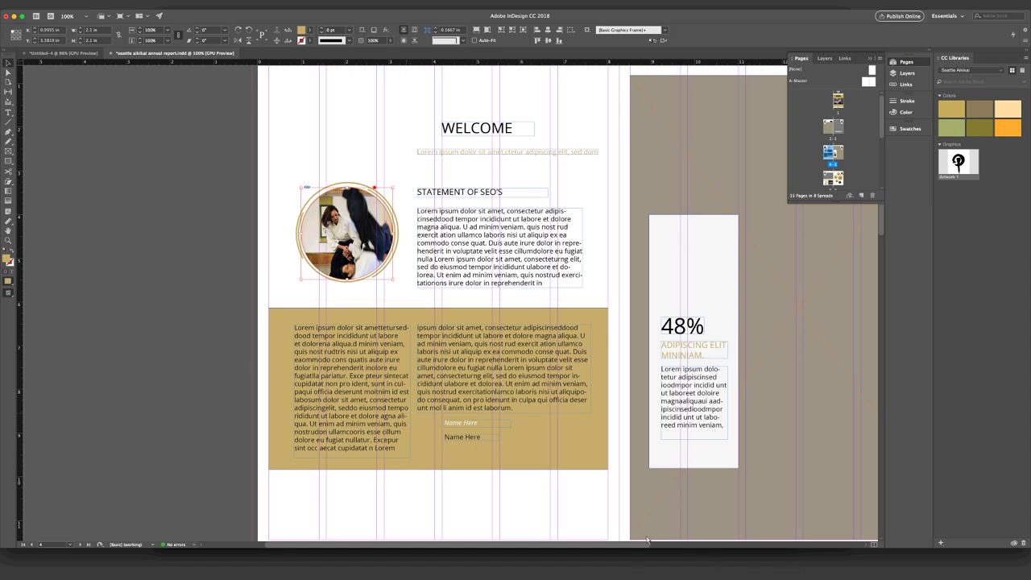
Step: Copy the letter from "Dear Dojo Community," through the chief instructor's sign-off in the annual report Word document, and return to InDesign
click(698, 568)
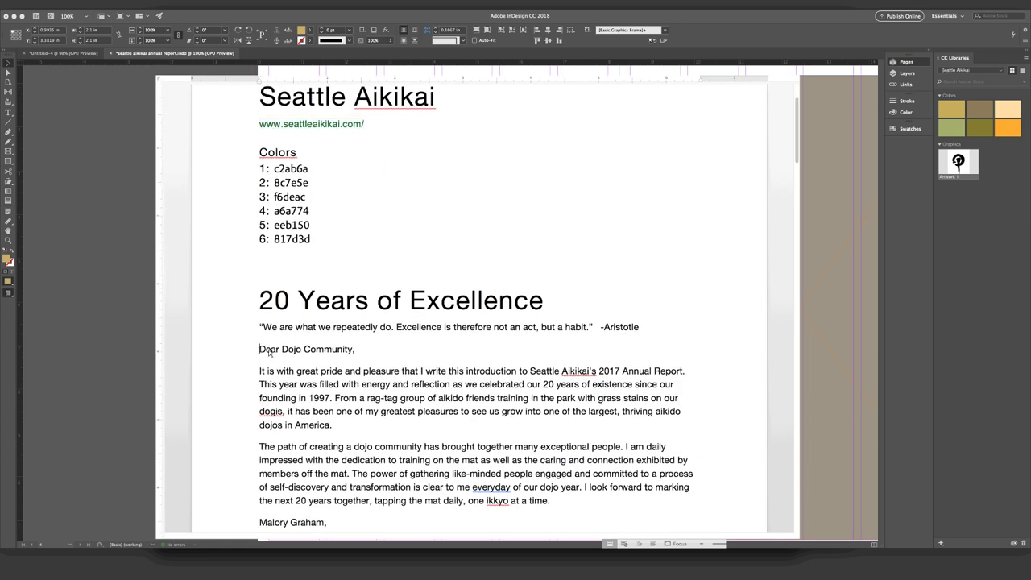
drag(259, 349, 407, 511)
key(super+c)
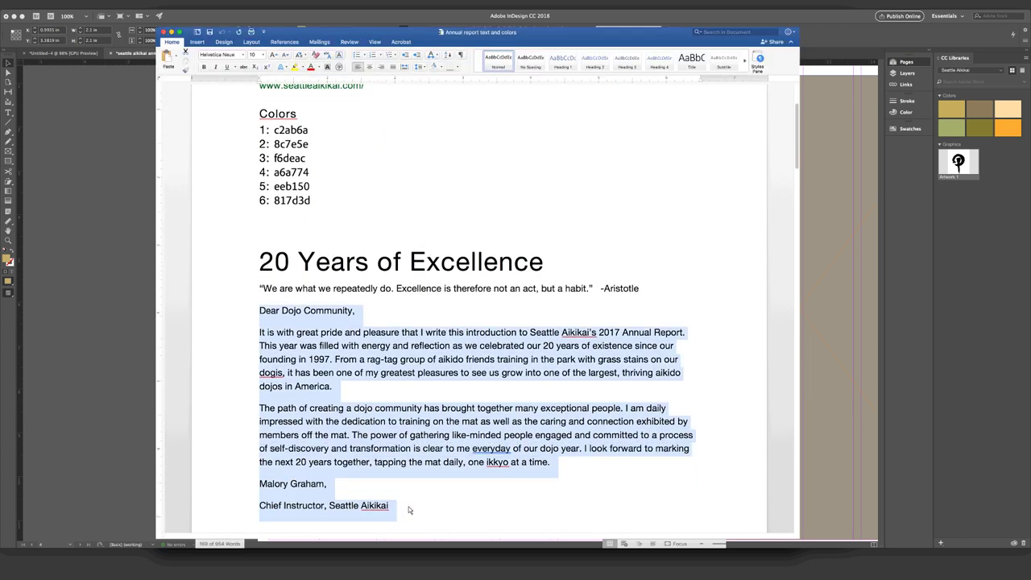
key(super+tab)
Step: Replace the placeholder text across both columns of the gold block with the copied "Dear Dojo Community," letter
key(t)
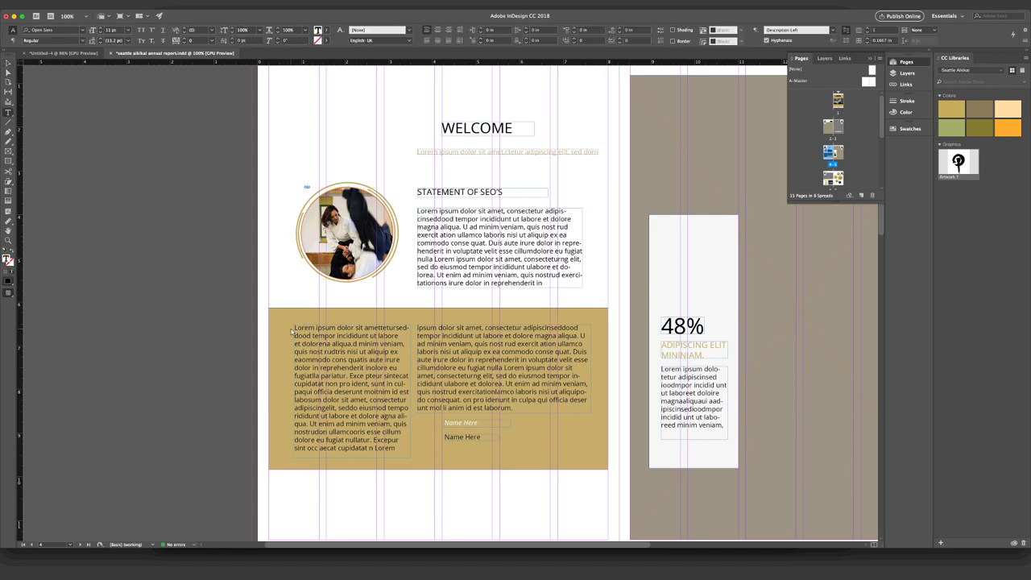
drag(294, 329, 402, 448)
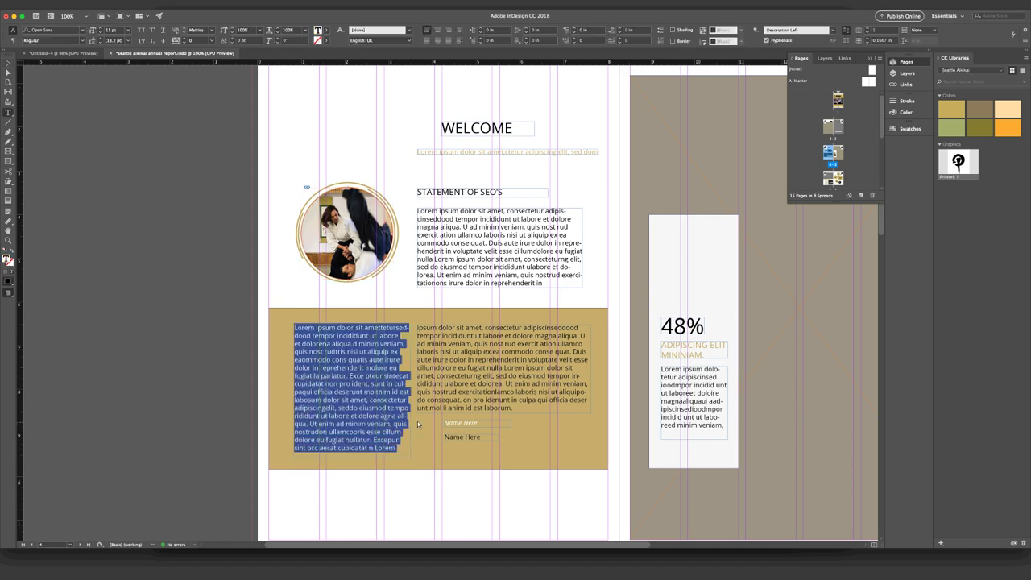
click(295, 329)
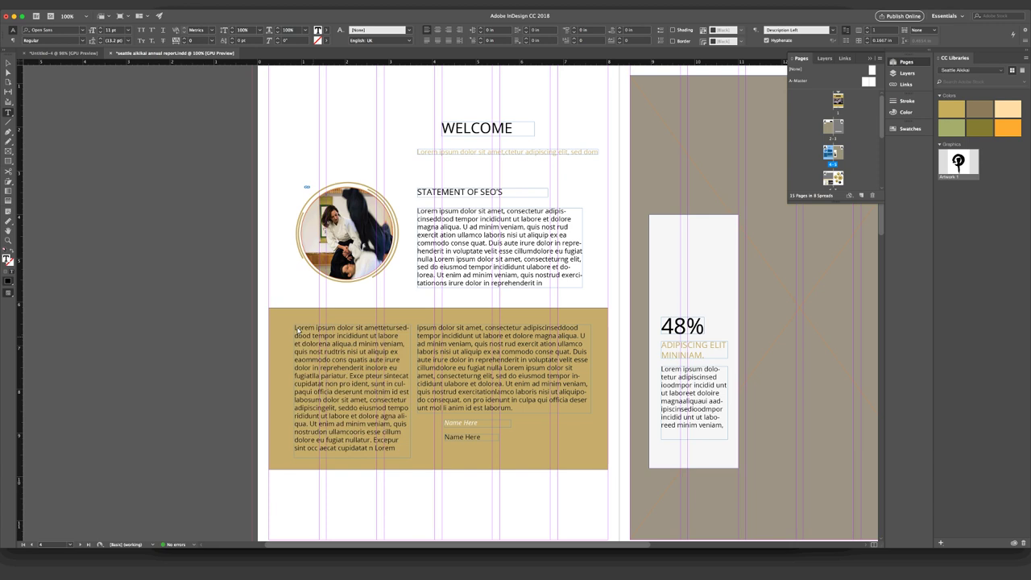
drag(295, 329, 520, 411)
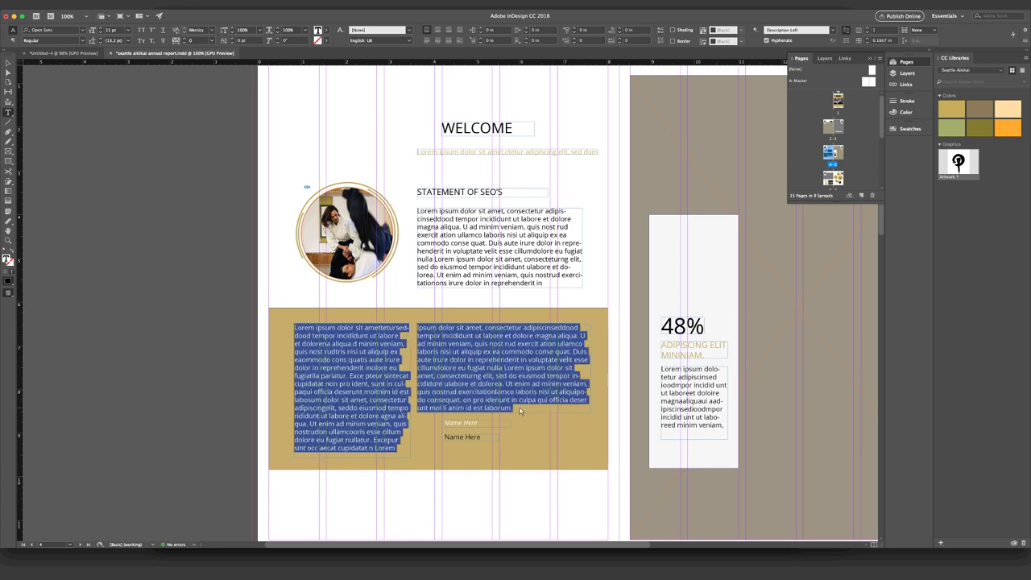
key(super+v)
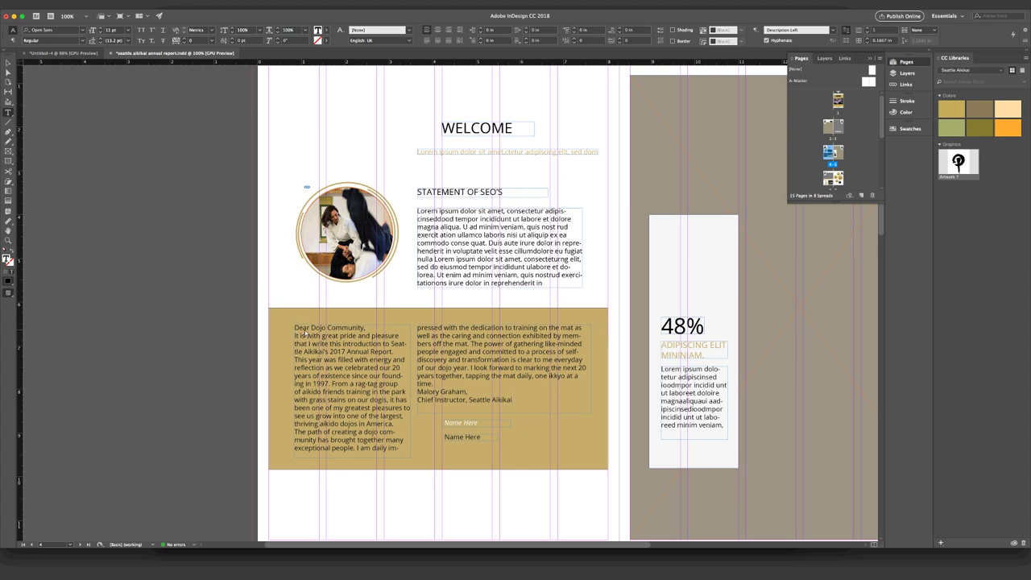
Step: Try adding 0.0625 in of space after the "Dear Dojo Community," paragraph only, and remove it again
click(377, 332)
click(620, 28)
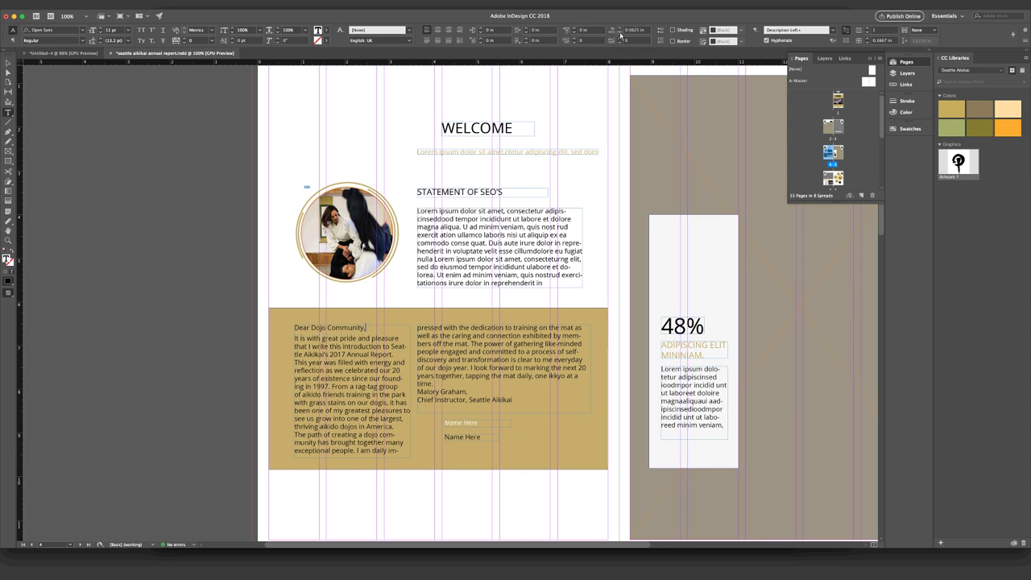
click(620, 34)
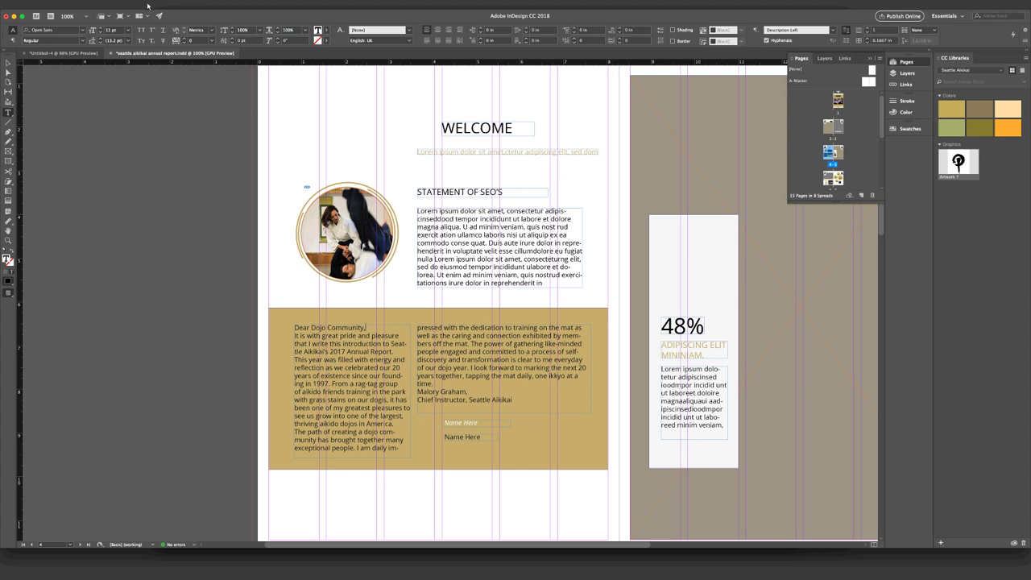
Step: Edit the Description Left paragraph style so every paragraph using it gets 0.0625 in of space after
click(214, 5)
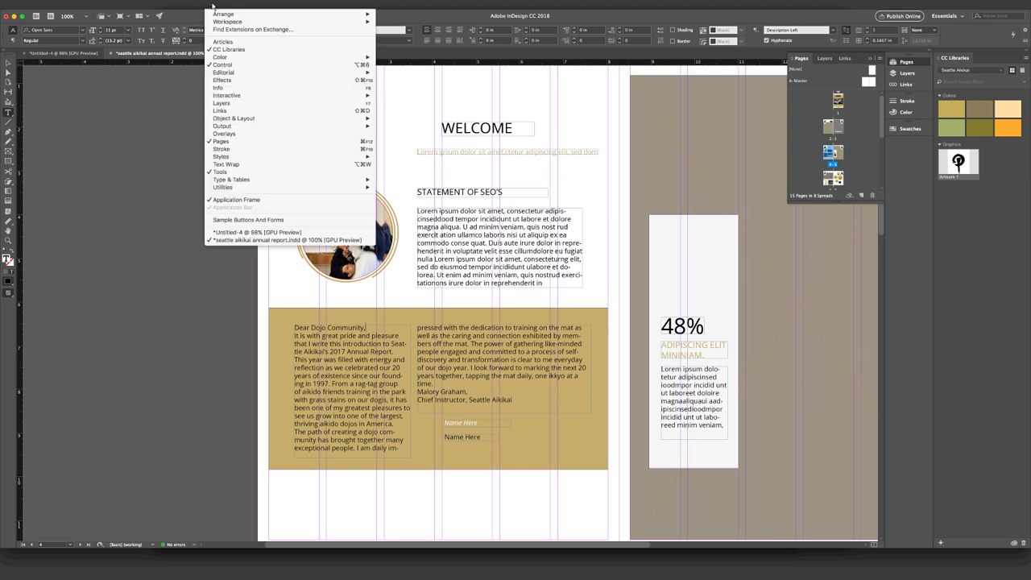
mouse_move(355, 158)
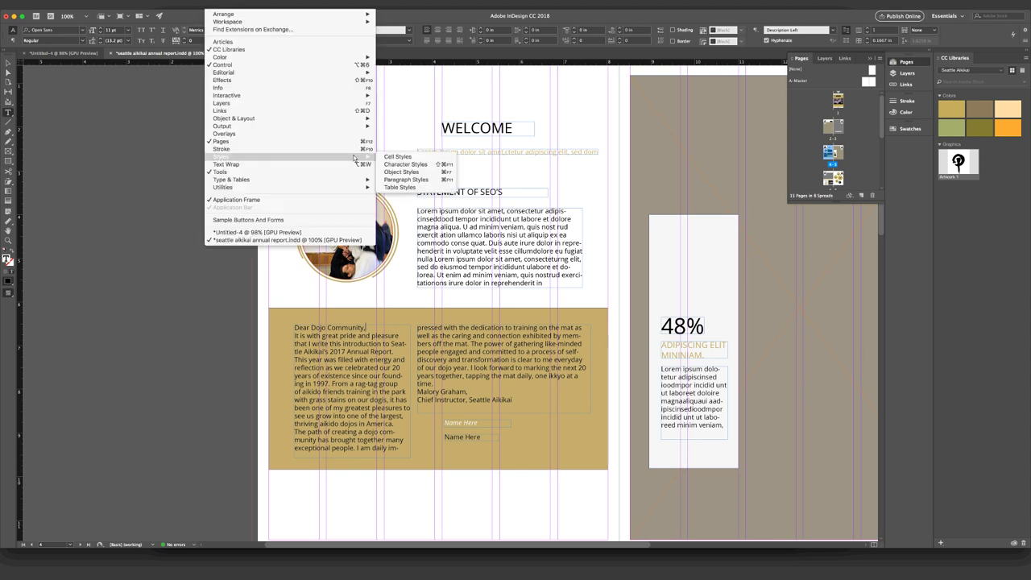
click(400, 180)
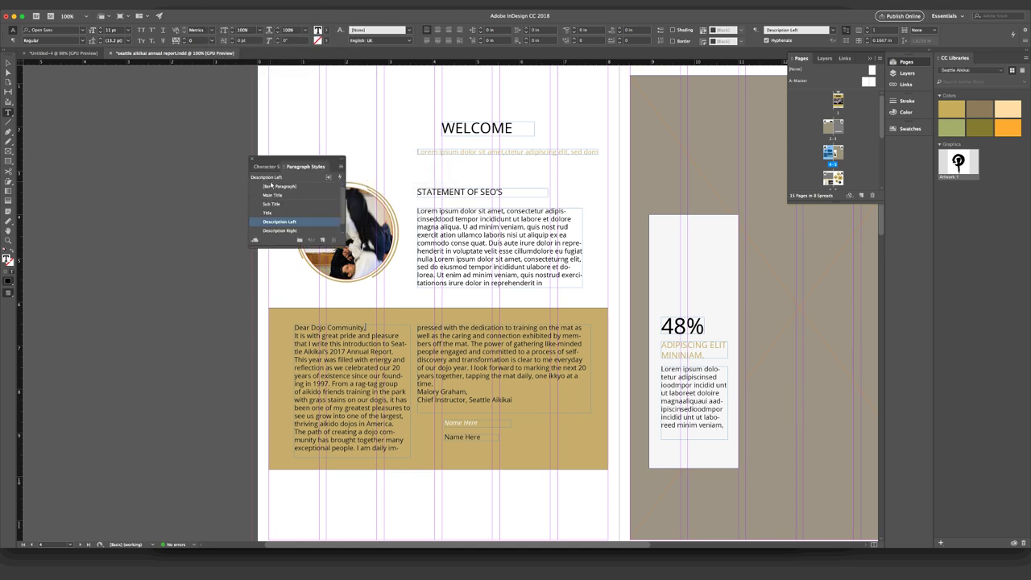
drag(296, 166, 307, 226)
drag(271, 167, 757, 283)
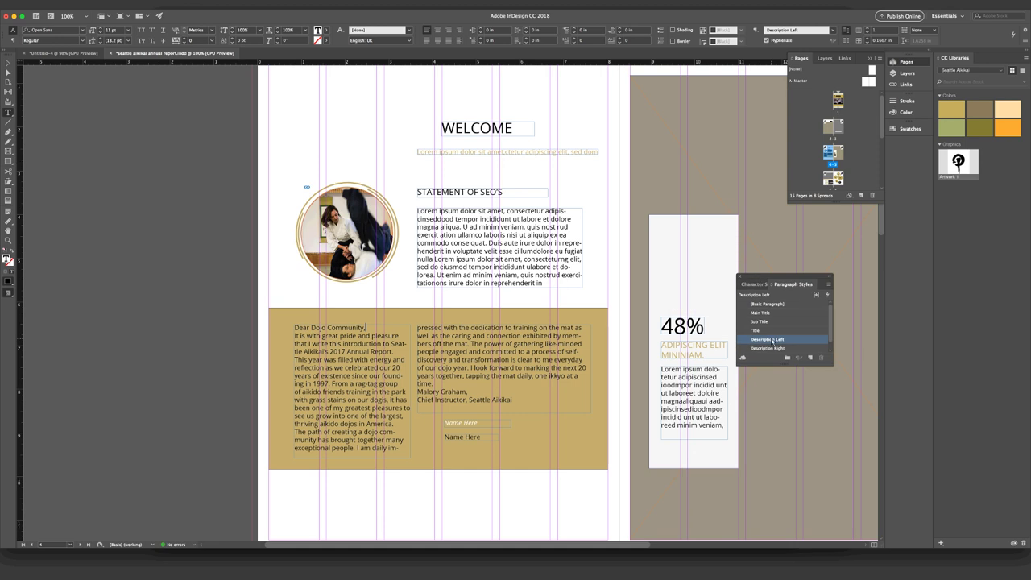
right_click(773, 341)
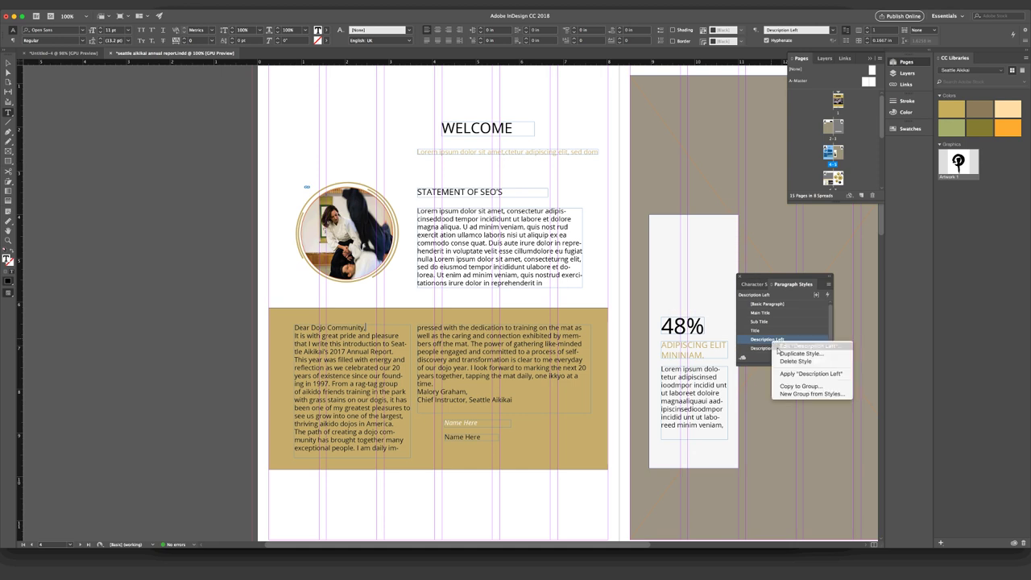
click(780, 348)
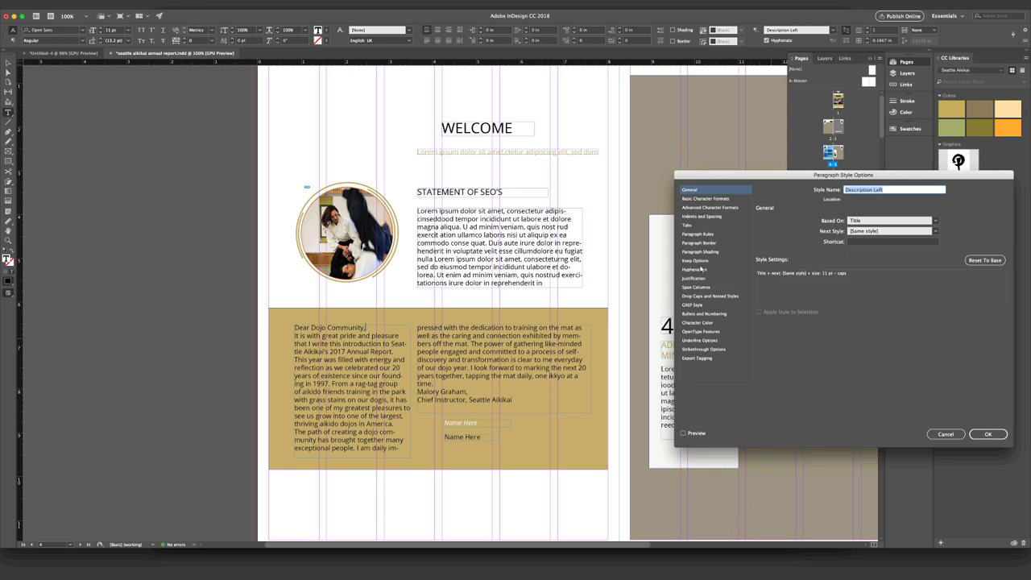
click(698, 218)
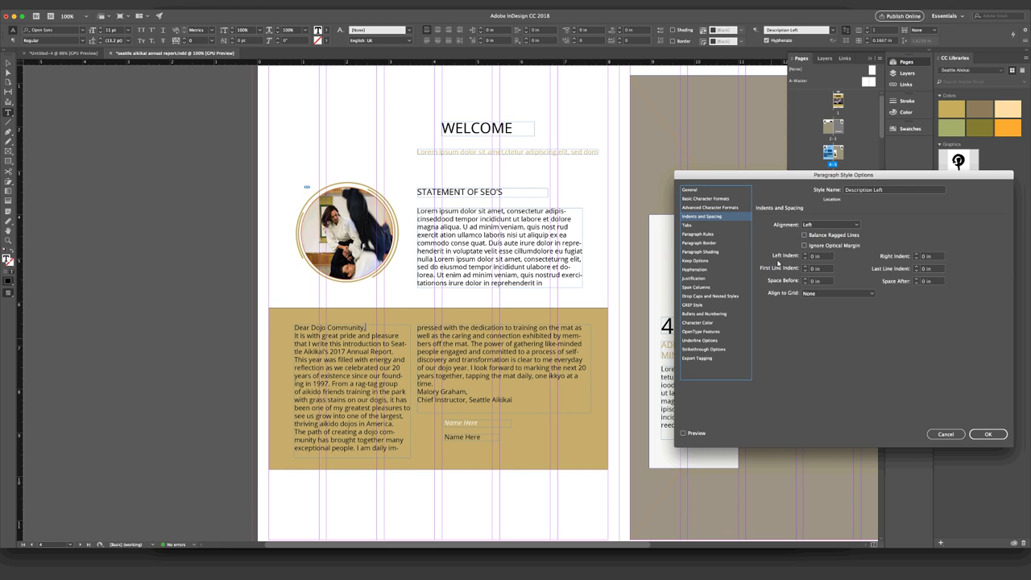
click(916, 279)
click(984, 435)
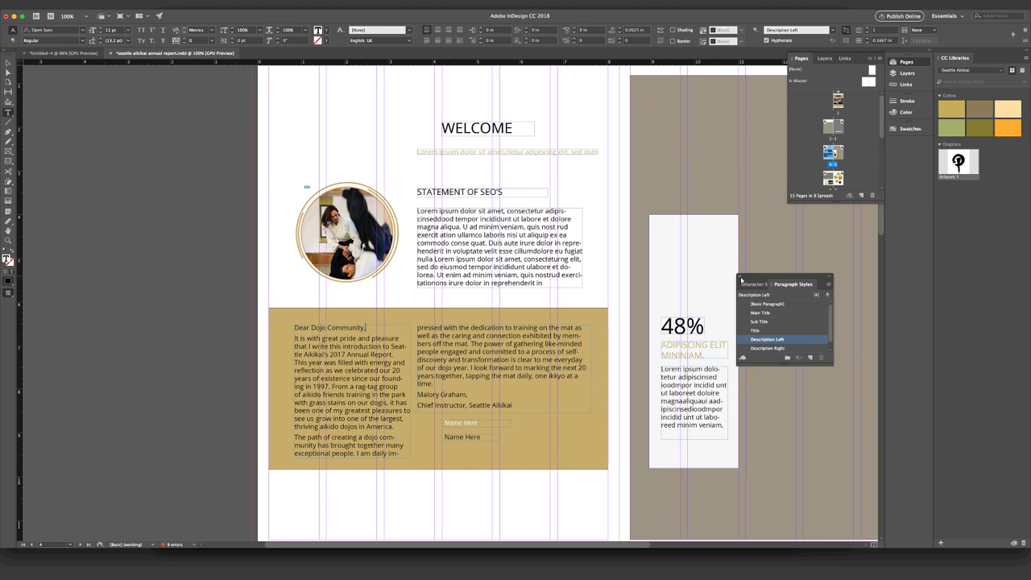
click(741, 278)
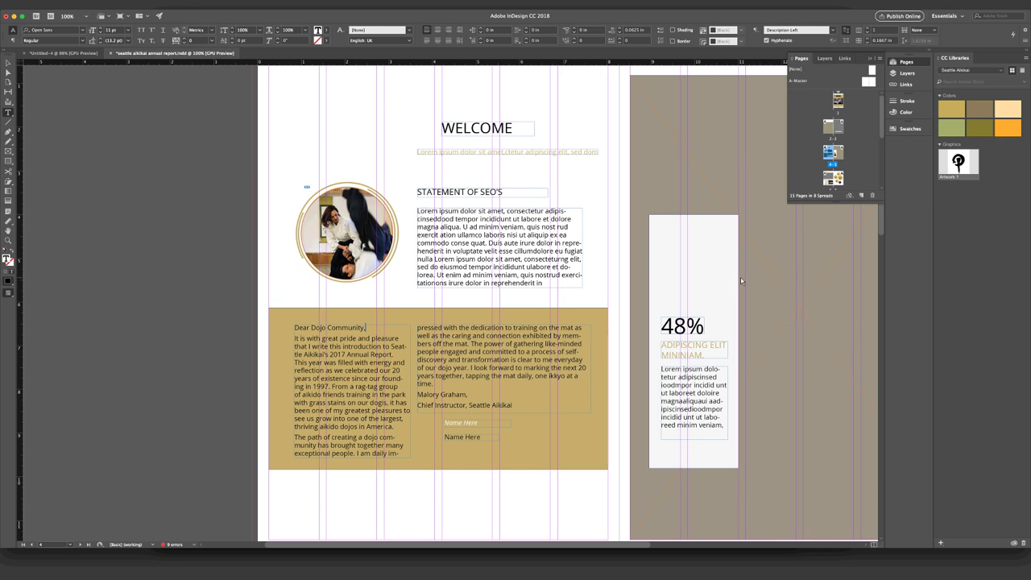
Step: Save the document and export all pages as a print PDF named "seattle aikikai annual report" in the Webinar Dojo folder, accepting the overset text
key(super+s)
click(69, 6)
click(90, 135)
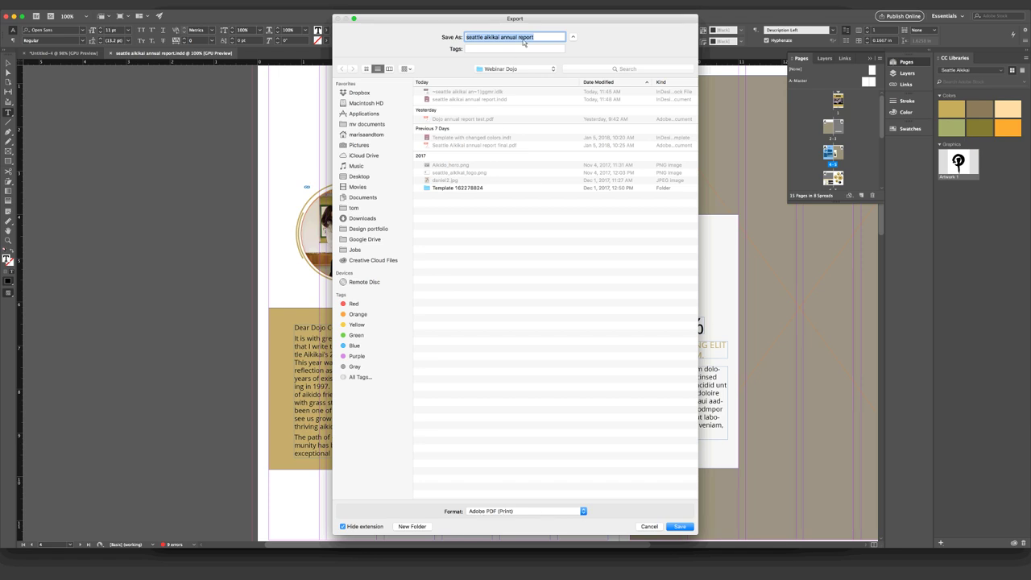
click(683, 527)
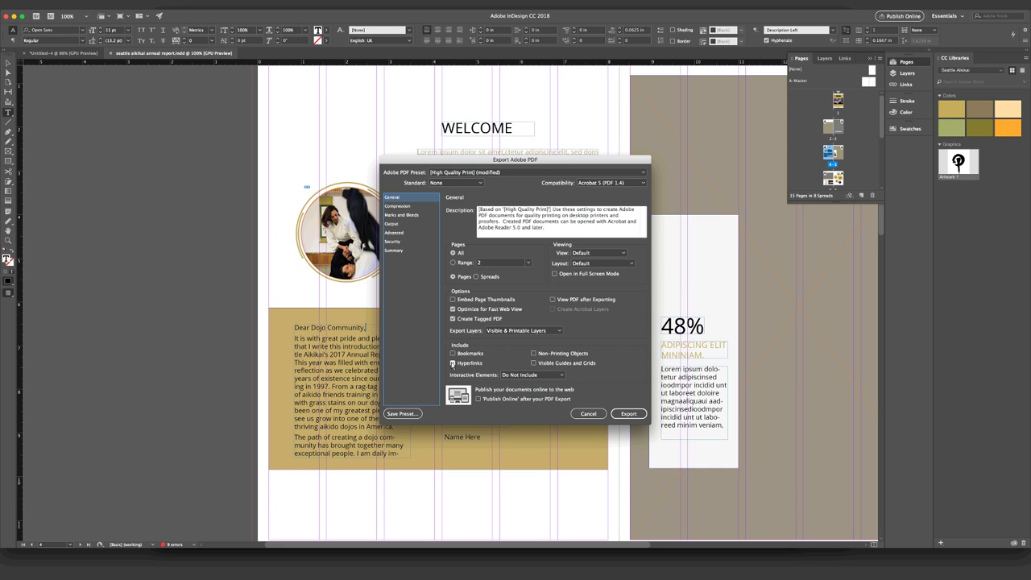
click(625, 416)
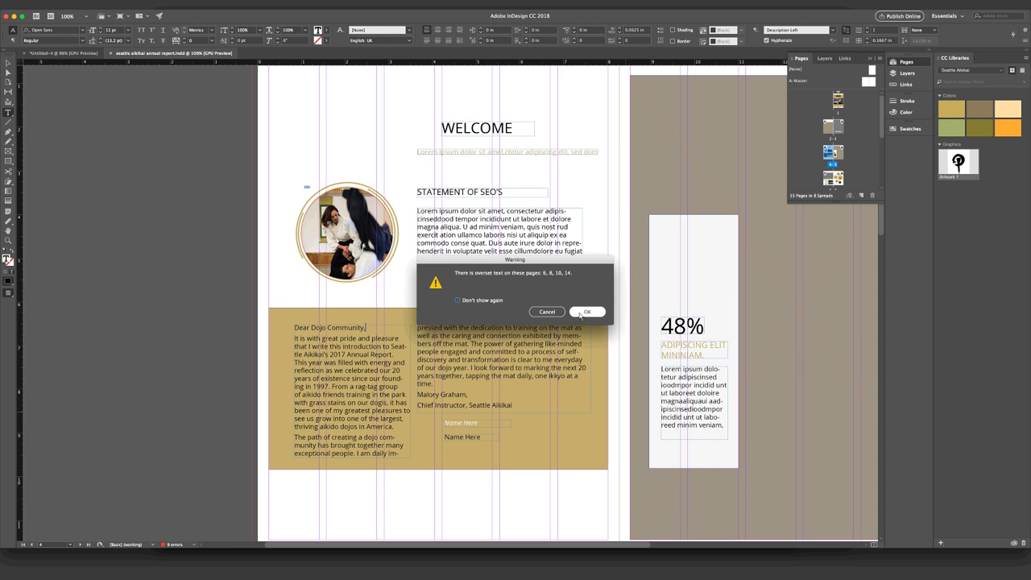
click(581, 313)
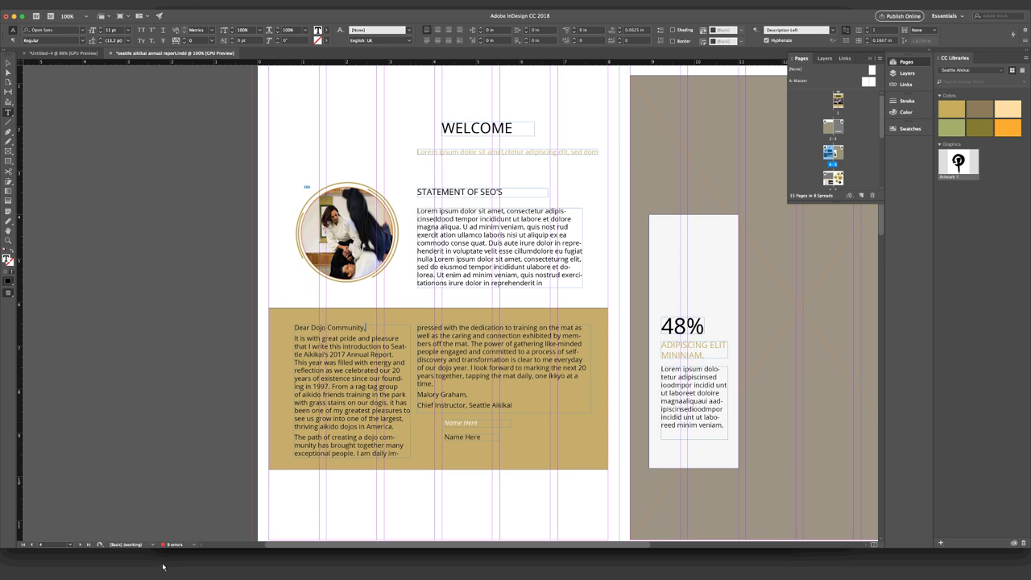
Step: Look for the exported PDF in the Webinar Dojo folder in Finder and return to InDesign
click(163, 567)
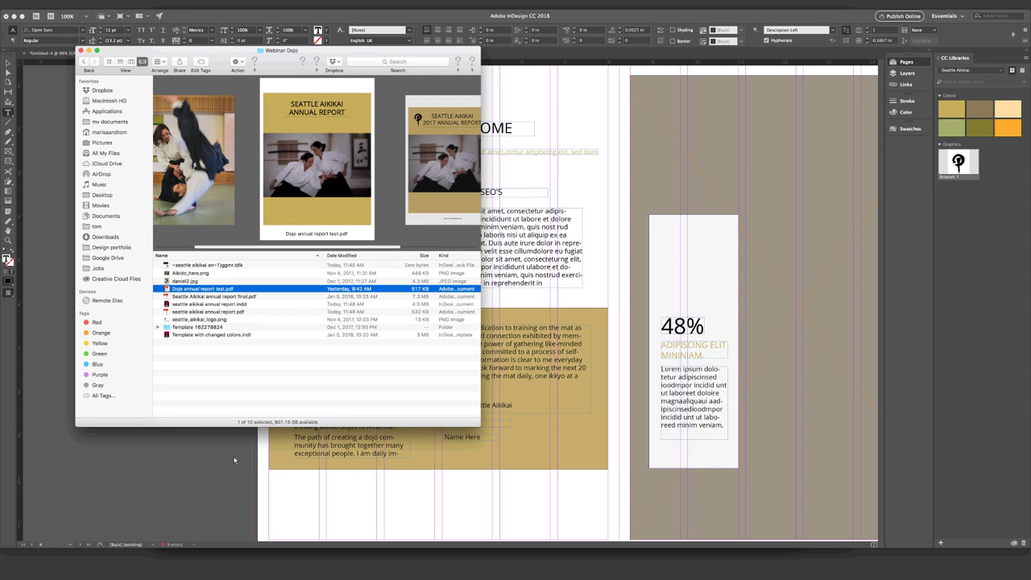
click(280, 513)
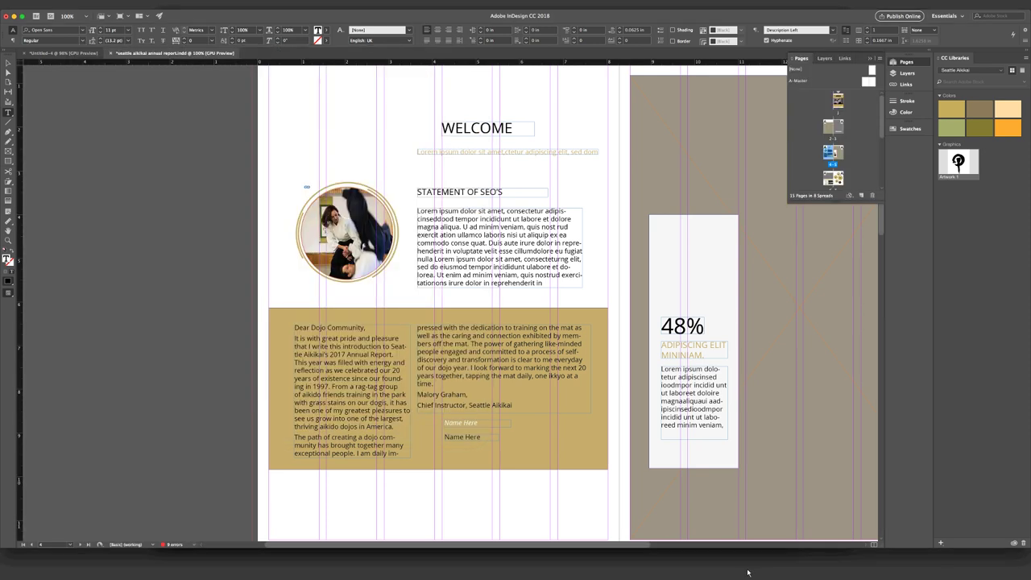